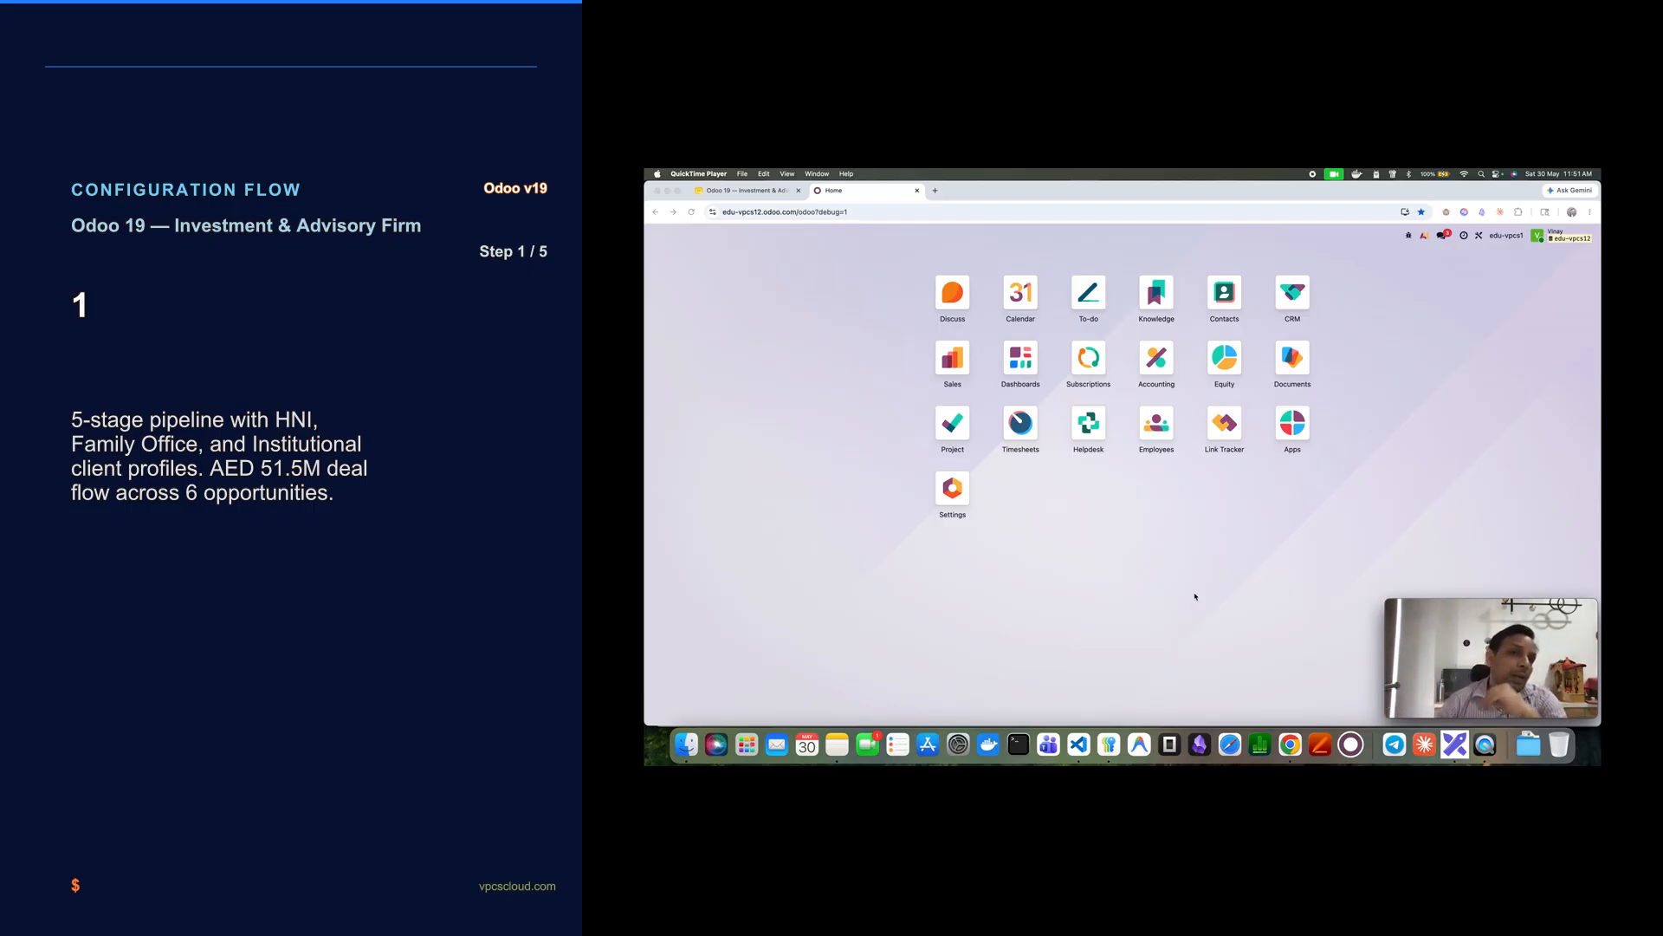
- Open the edu-vpcs1 company record in the settings and review its address, contact details and currency
{"action": "left_click", "coordinate": [894, 214]}
{"action": "left_click", "coordinate": [951, 488]}
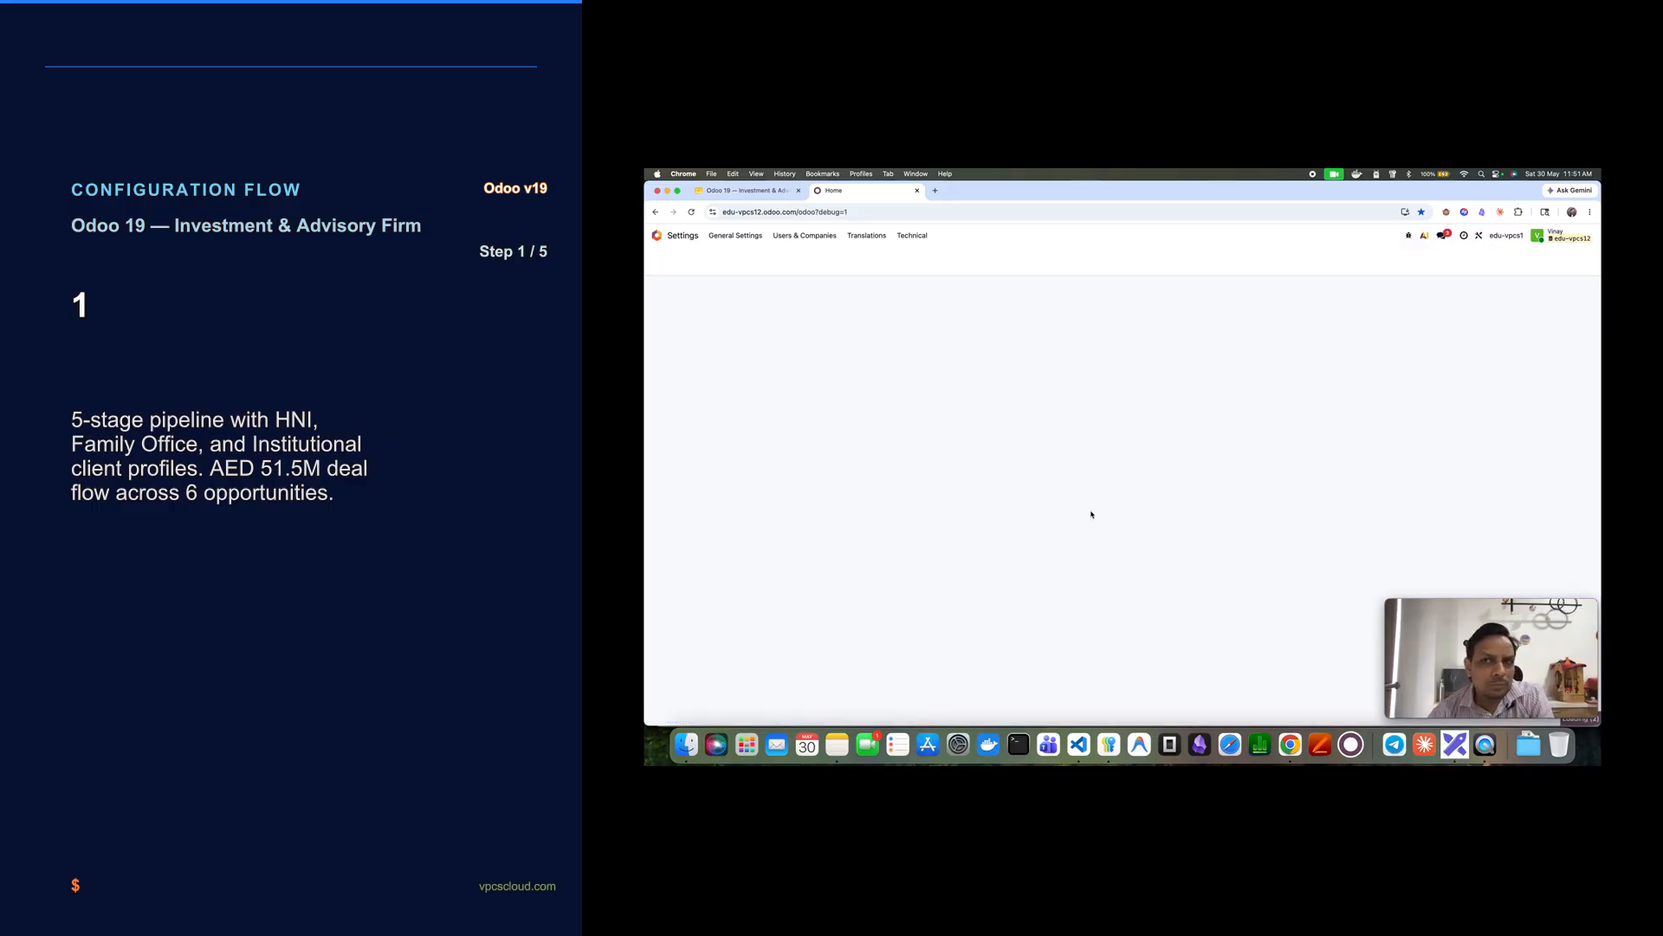
{"action": "left_click", "coordinate": [805, 235]}
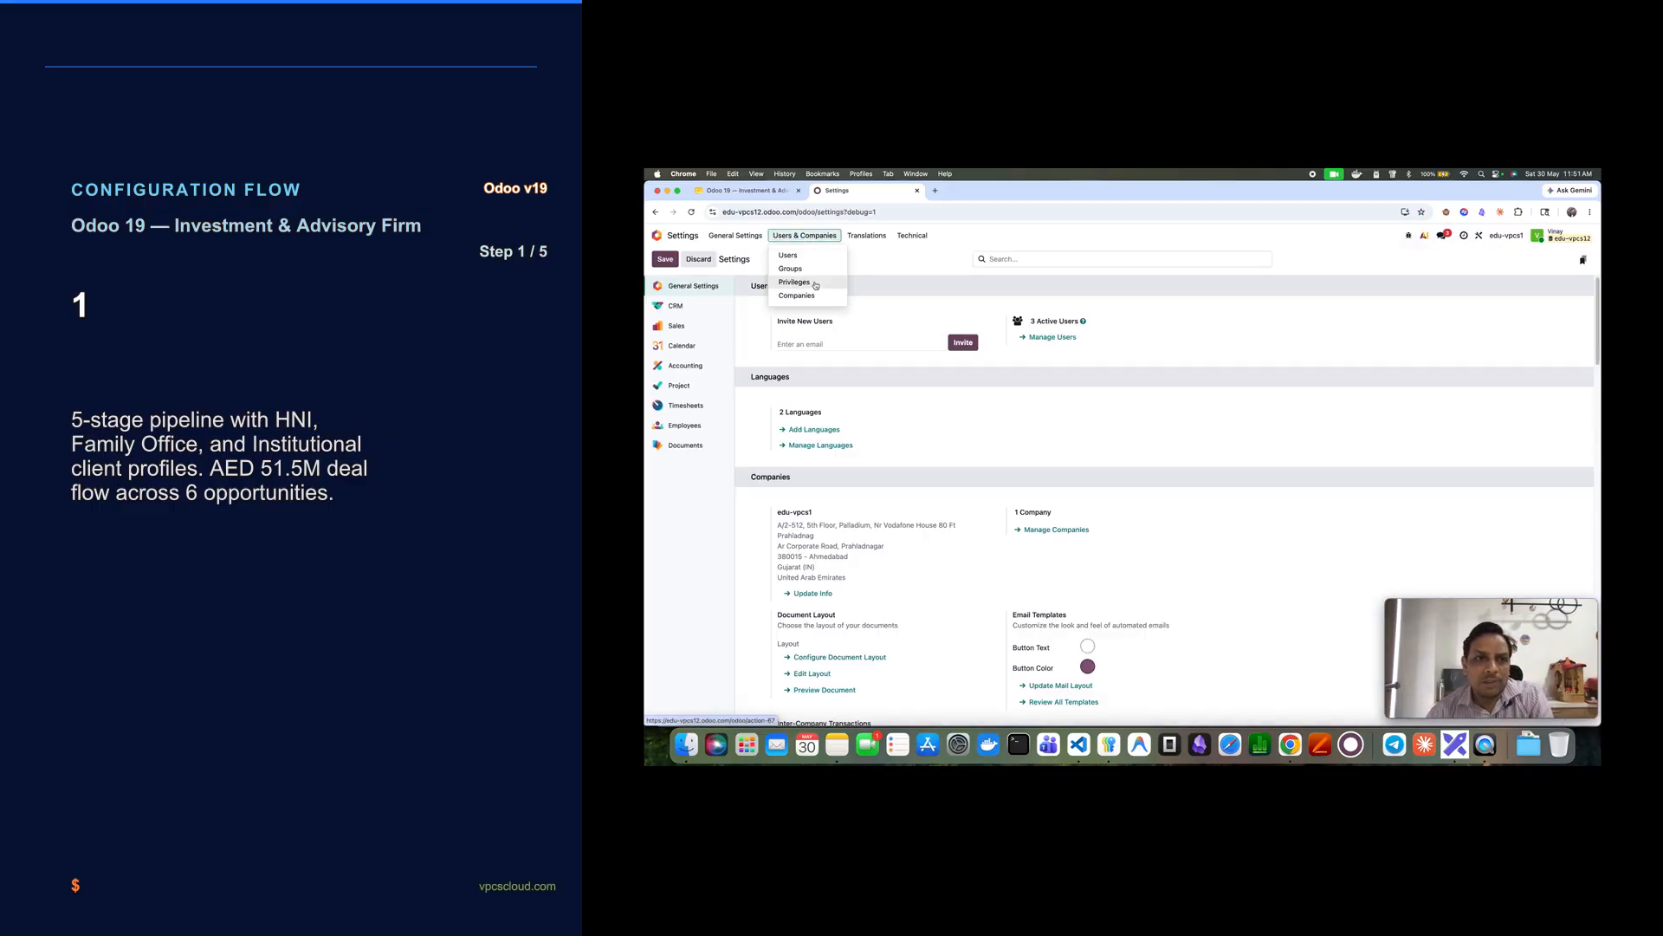
{"action": "left_click", "coordinate": [796, 295]}
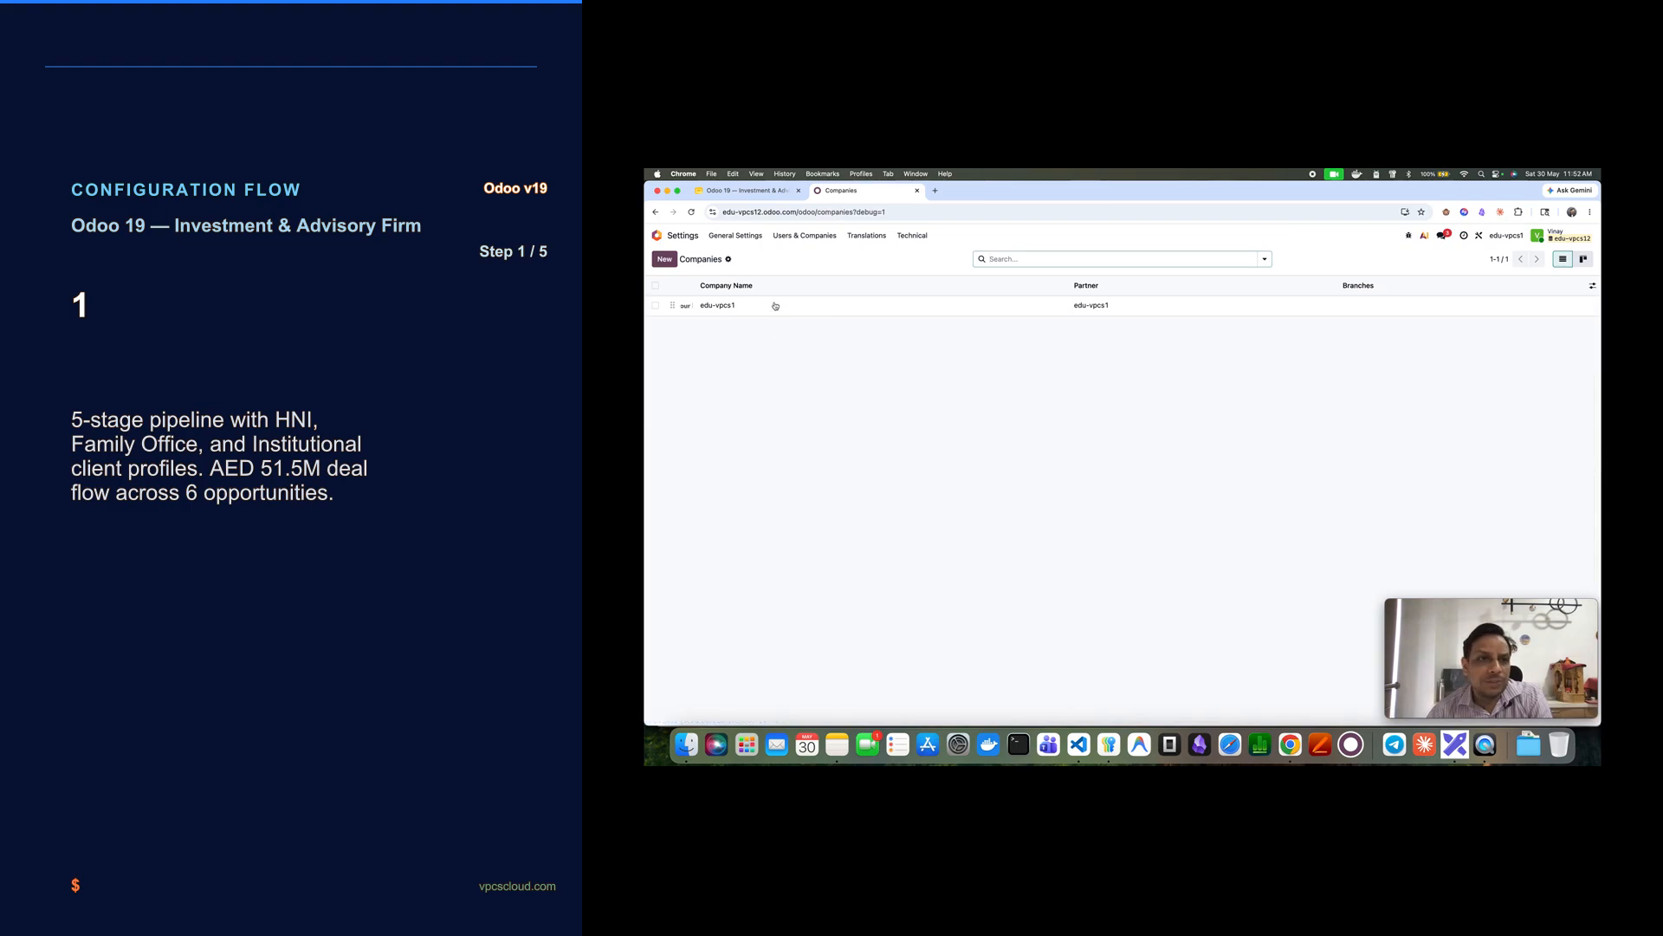
{"action": "left_click", "coordinate": [775, 305]}
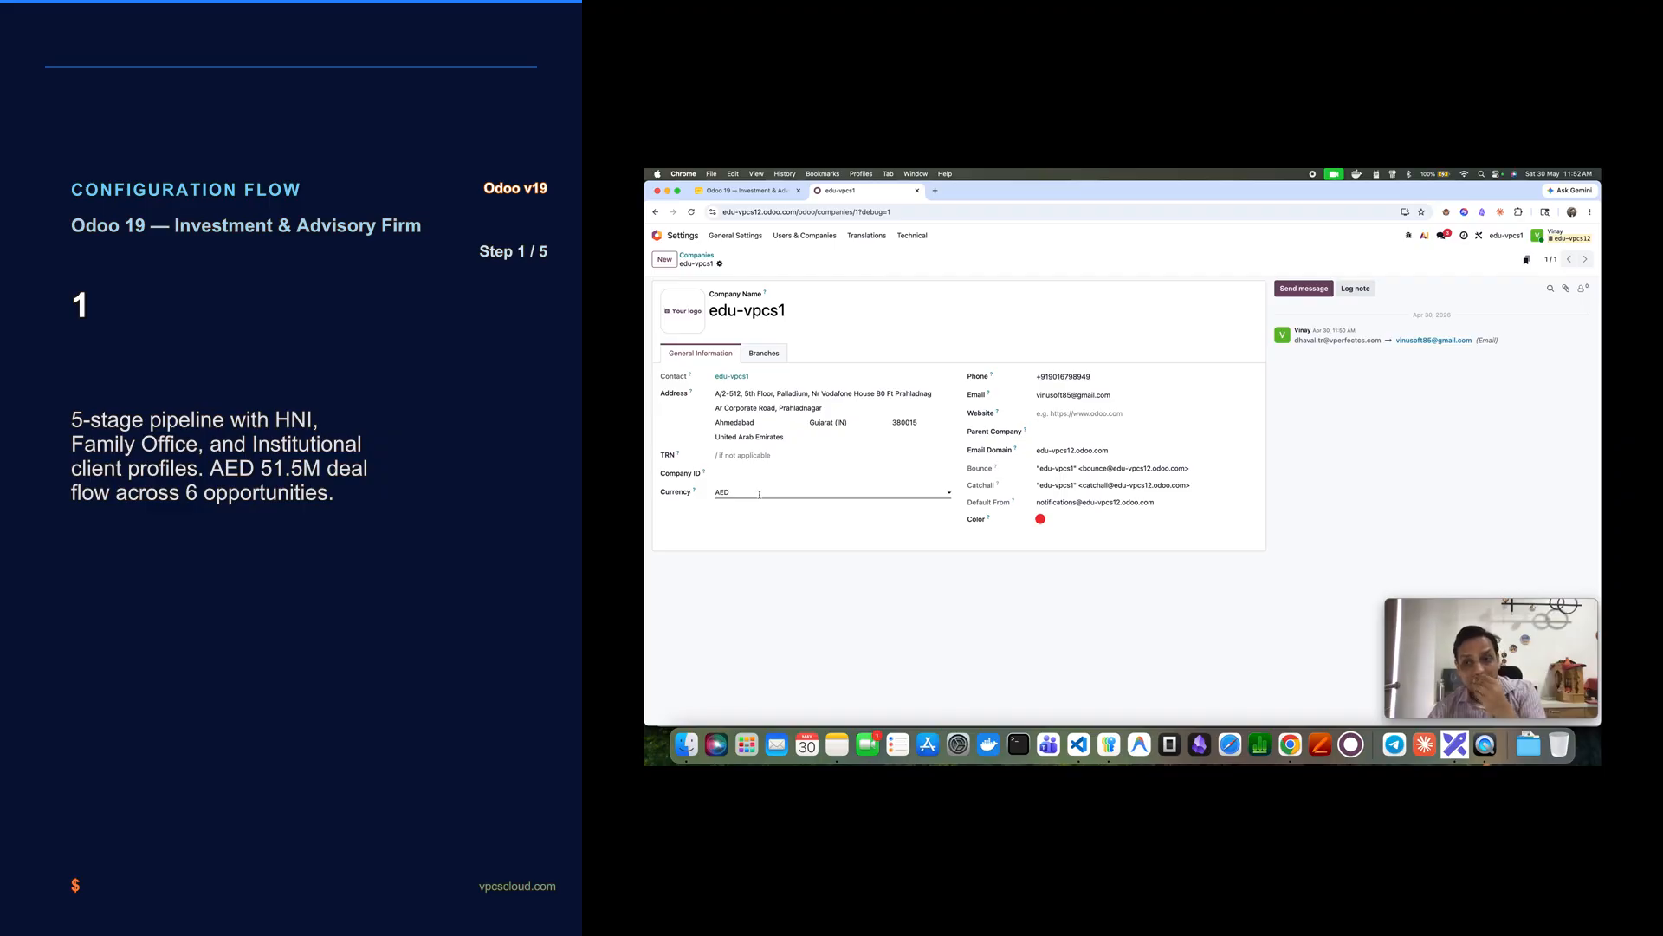
- Show the Apps modules as a list filtered to the installed ones and review them
{"action": "left_click", "coordinate": [656, 237]}
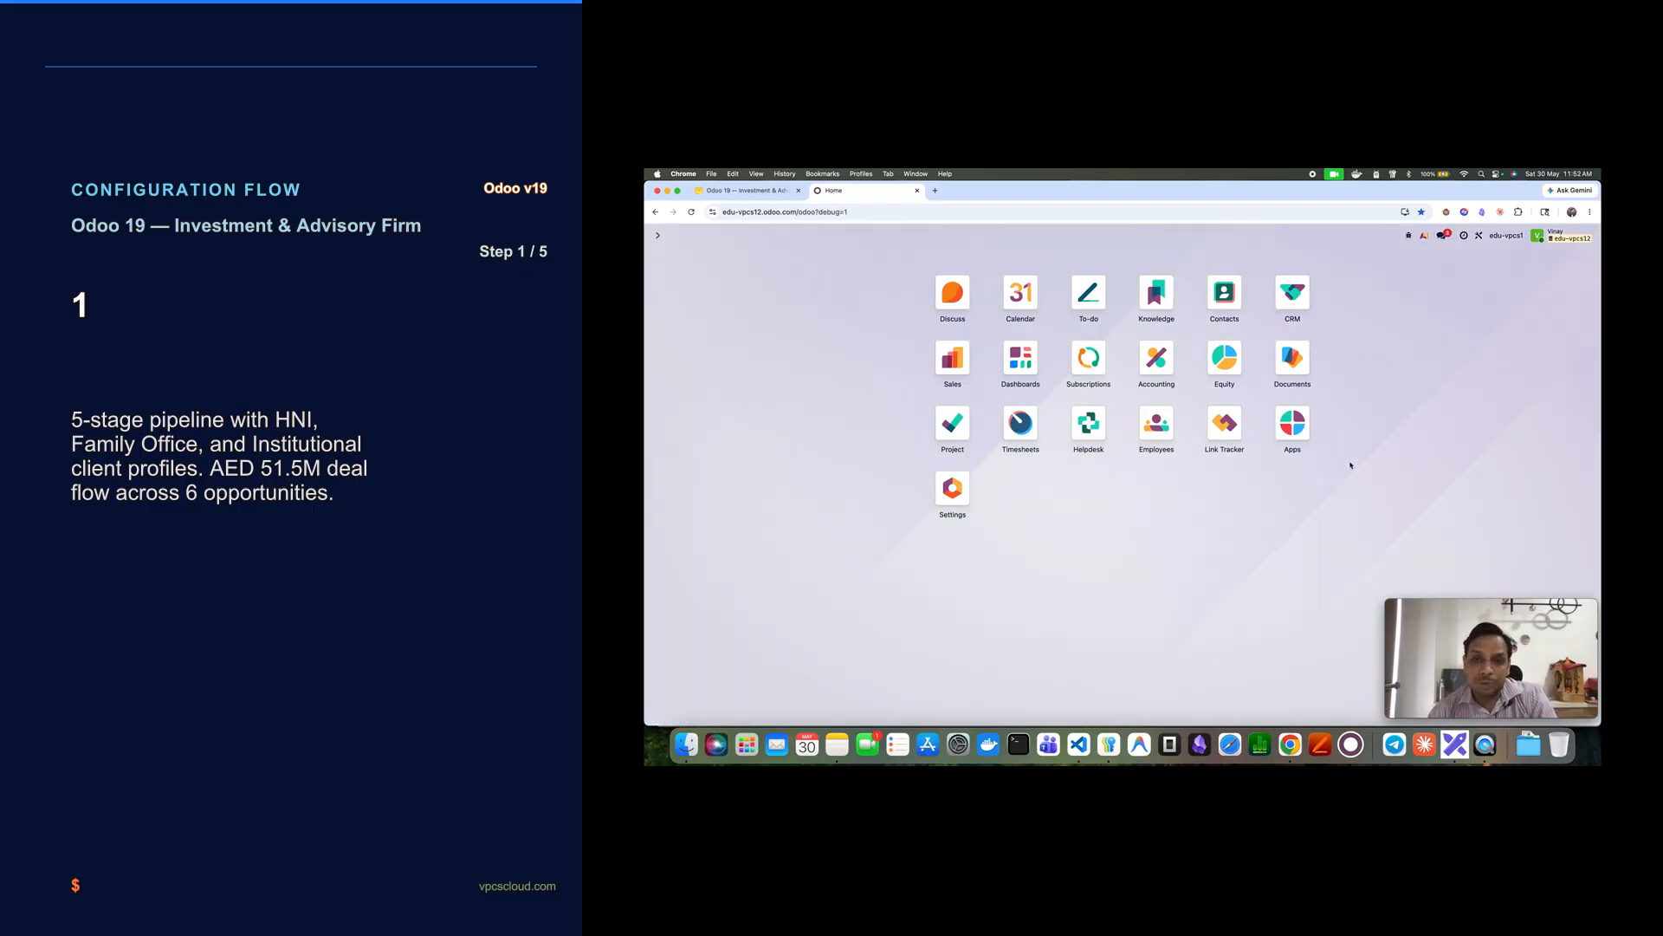
{"action": "left_click", "coordinate": [1293, 425]}
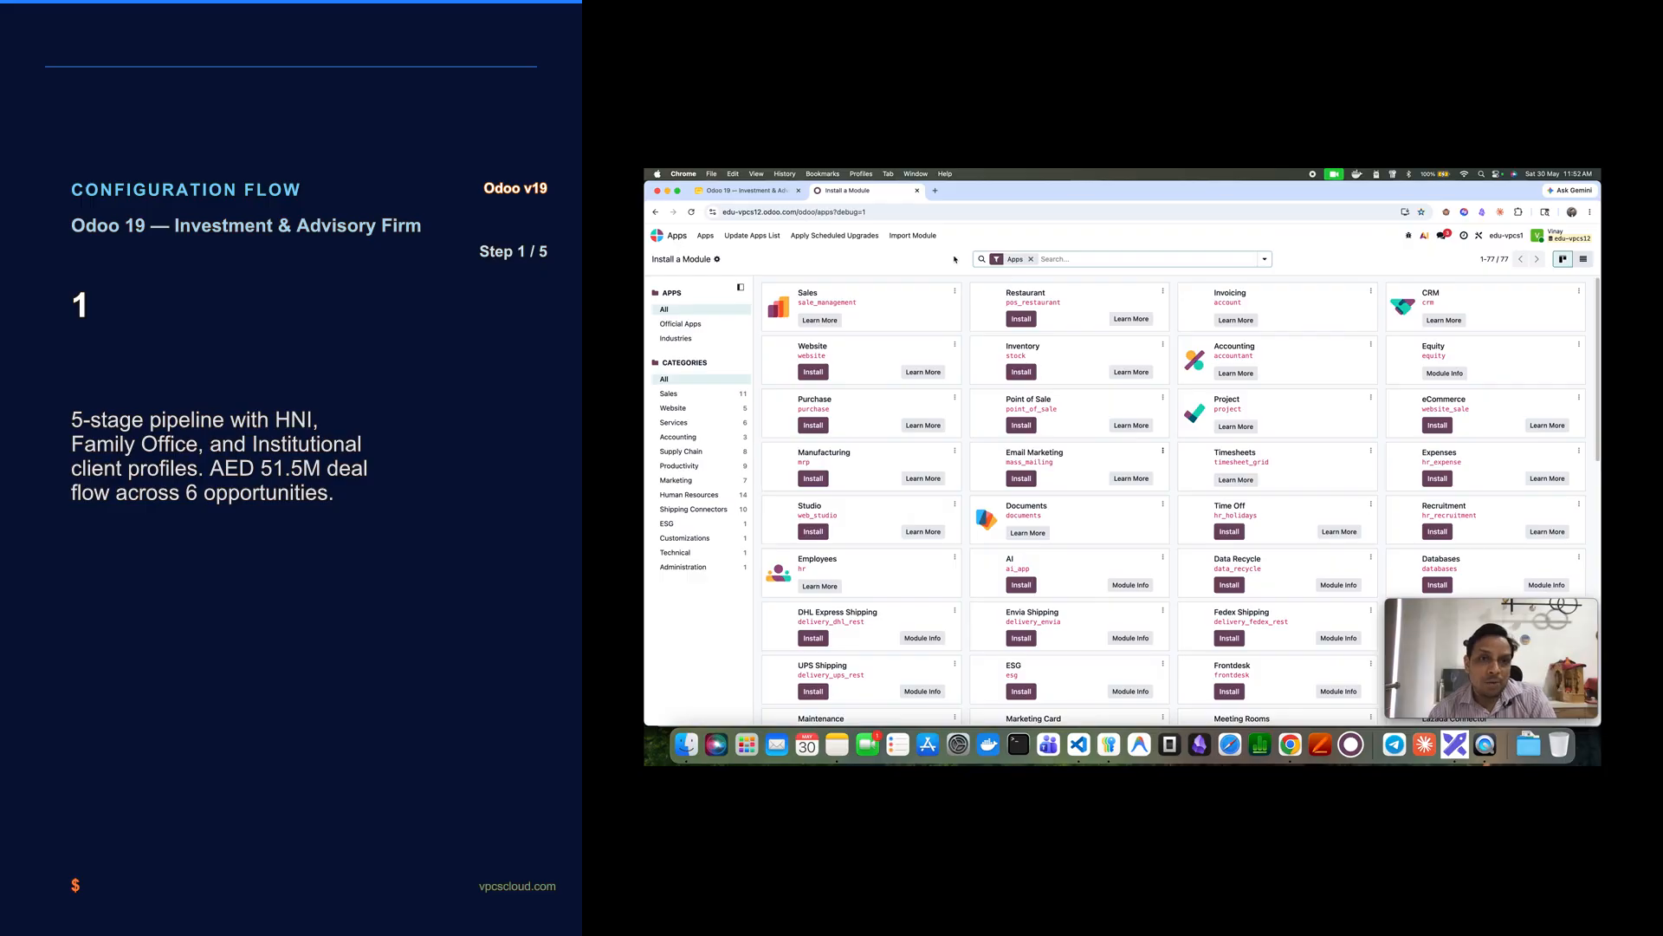
{"action": "left_click", "coordinate": [1584, 259]}
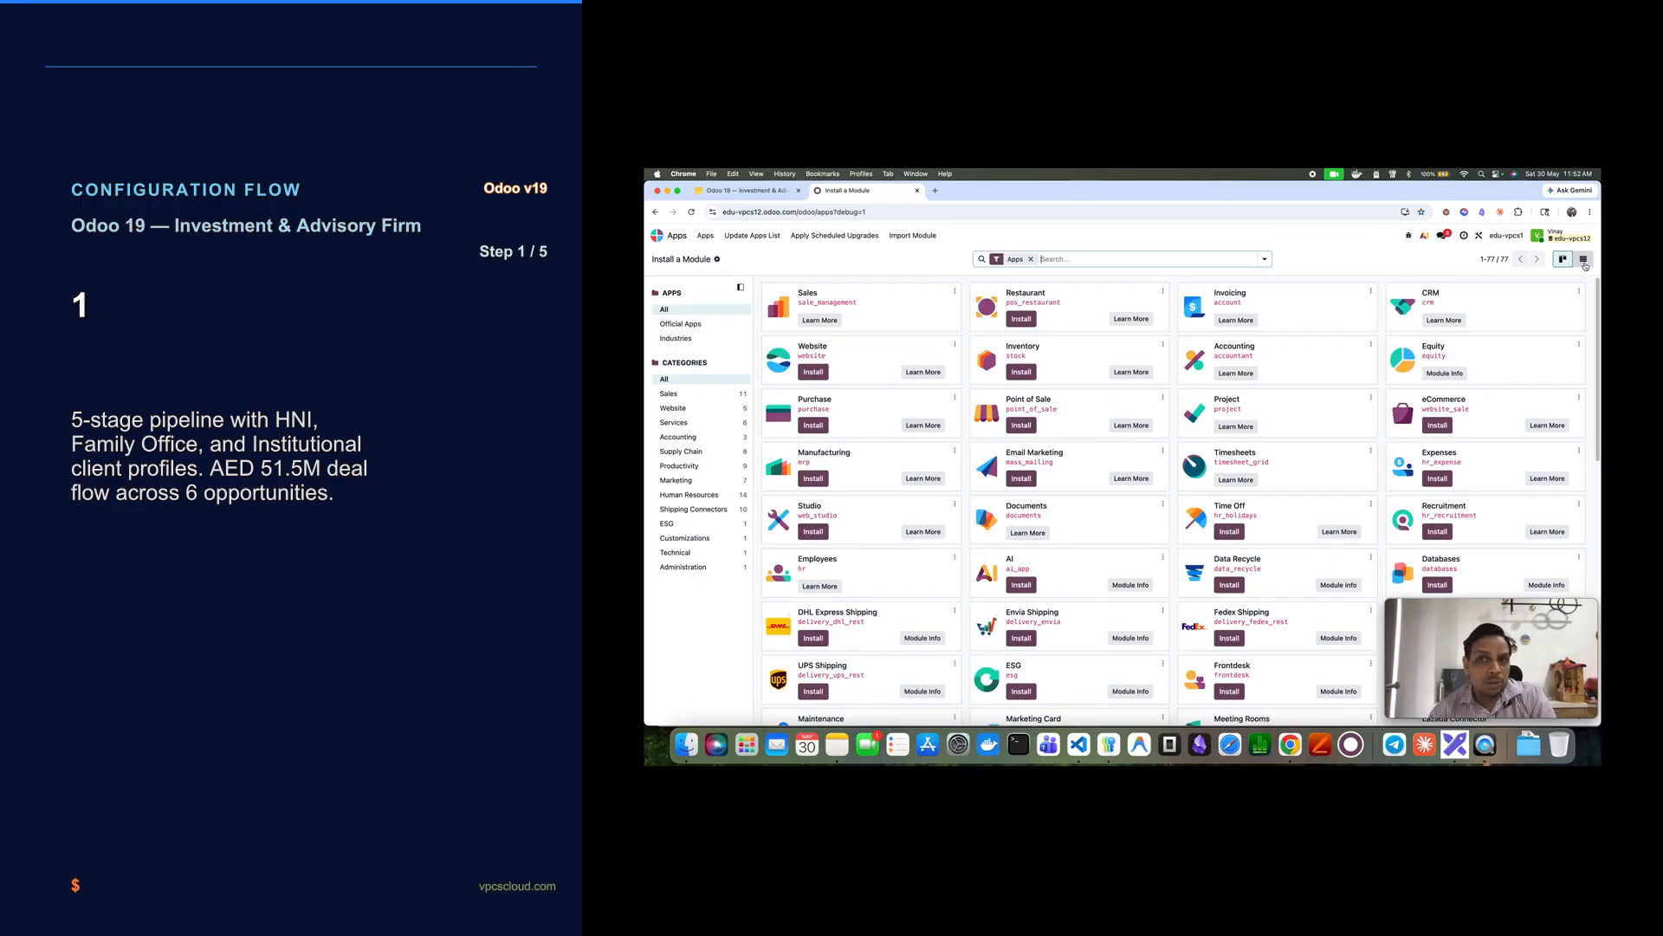
{"action": "left_click", "coordinate": [1265, 260]}
{"action": "left_click", "coordinate": [1268, 262]}
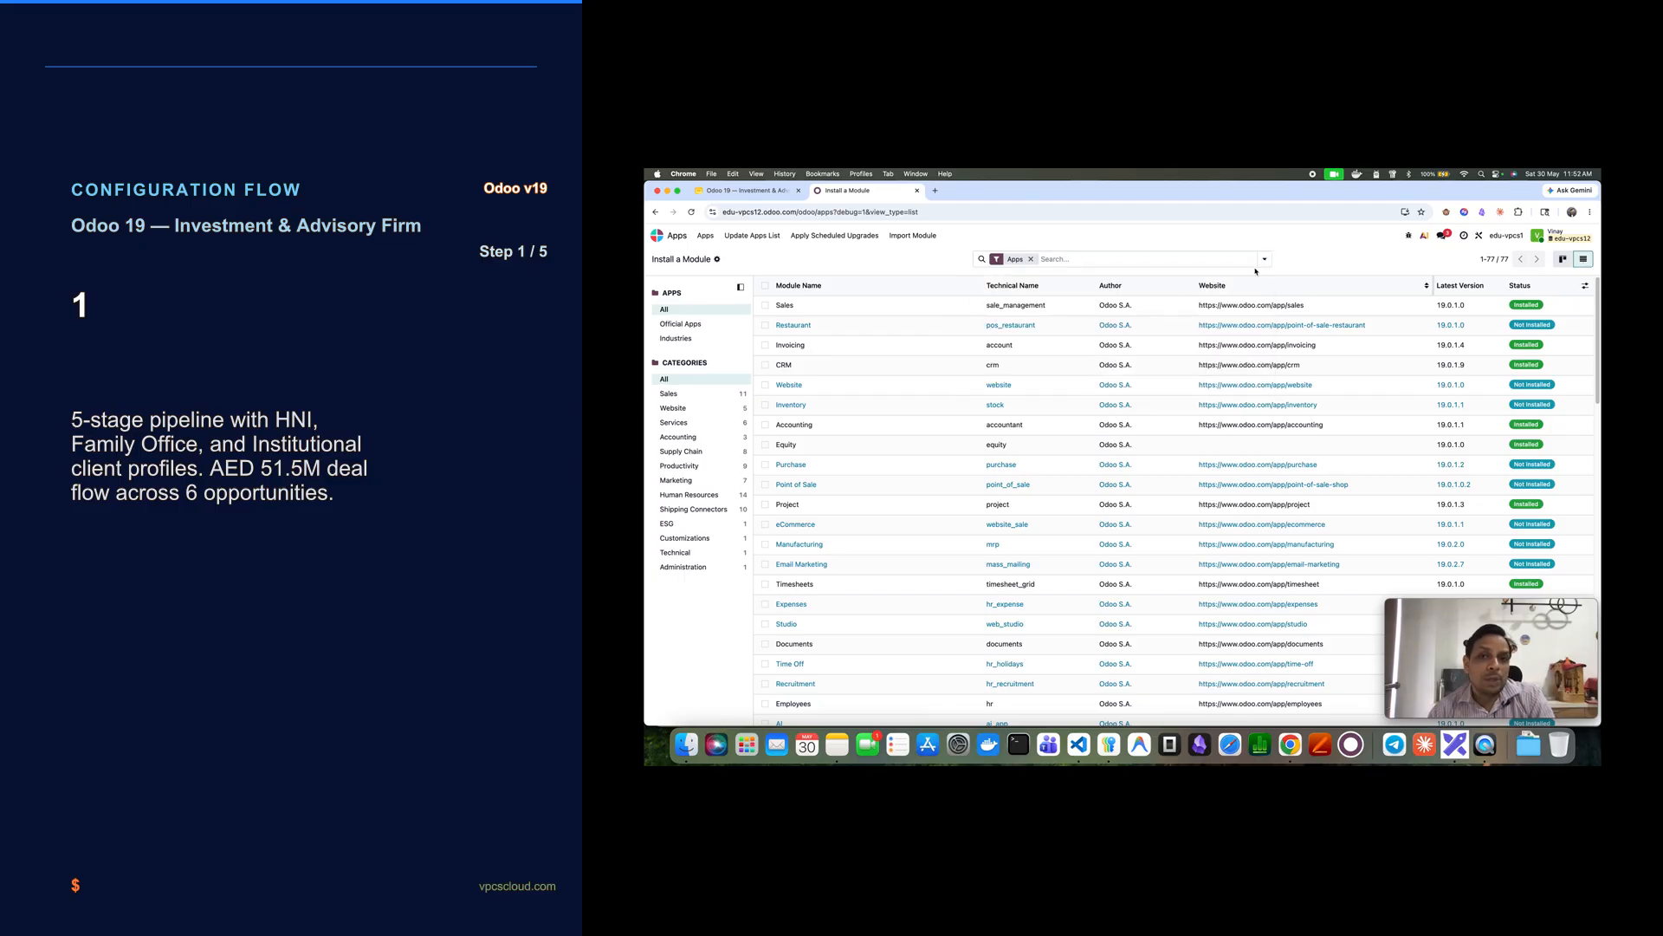
{"action": "left_click", "coordinate": [1264, 261]}
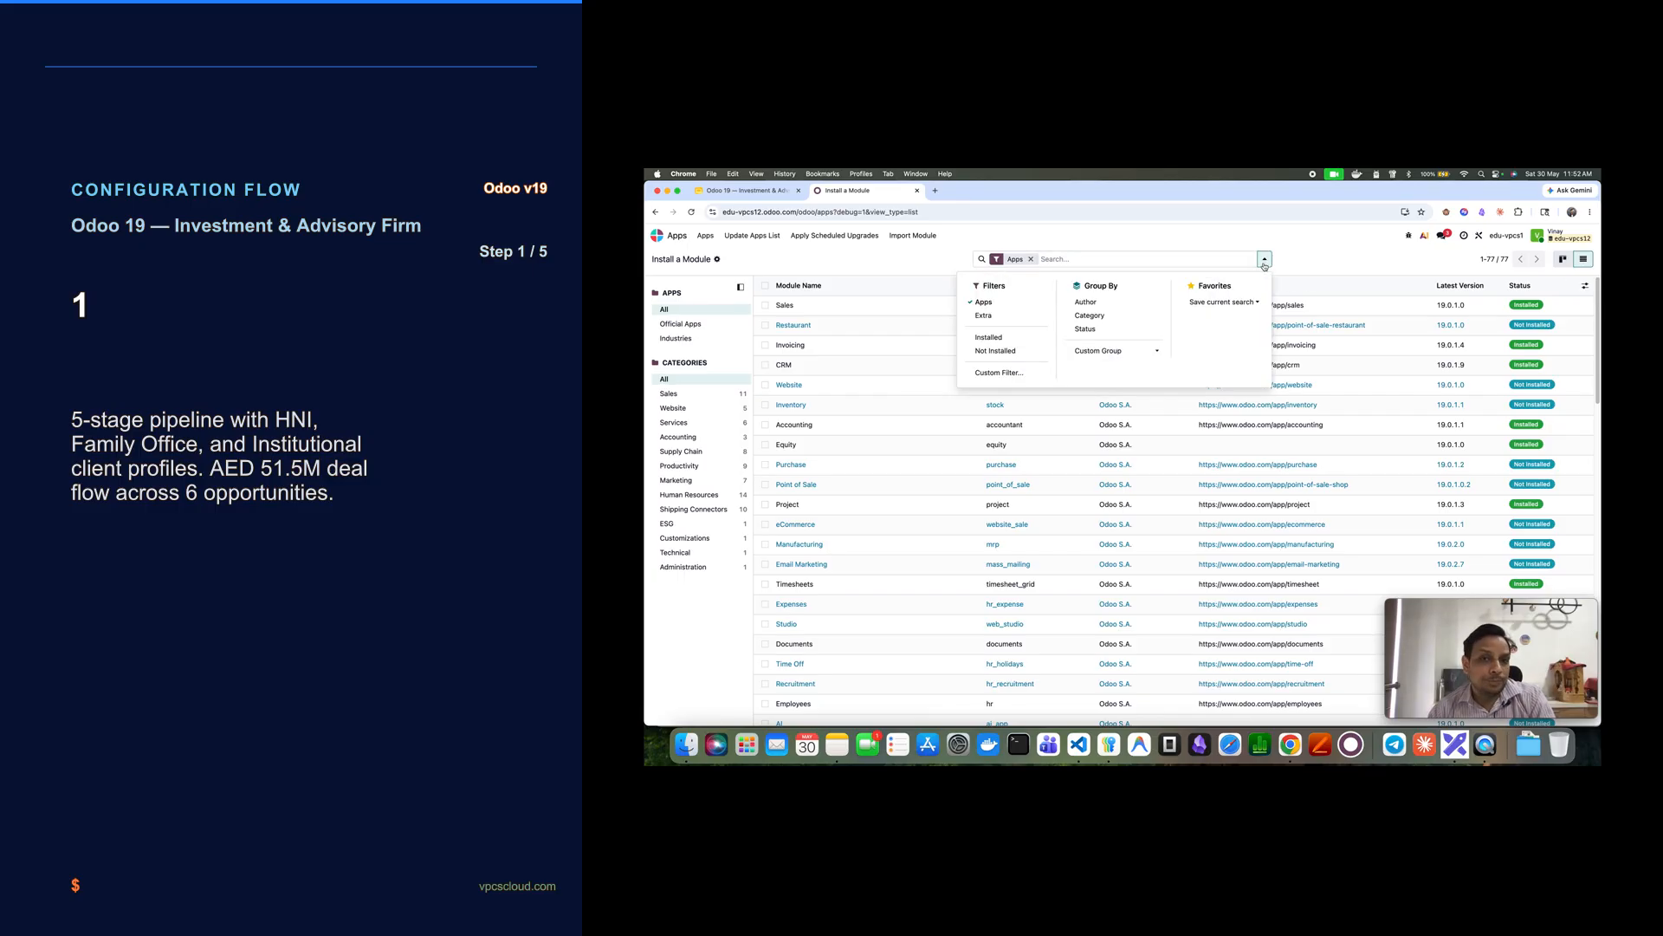
{"action": "left_click", "coordinate": [1024, 339]}
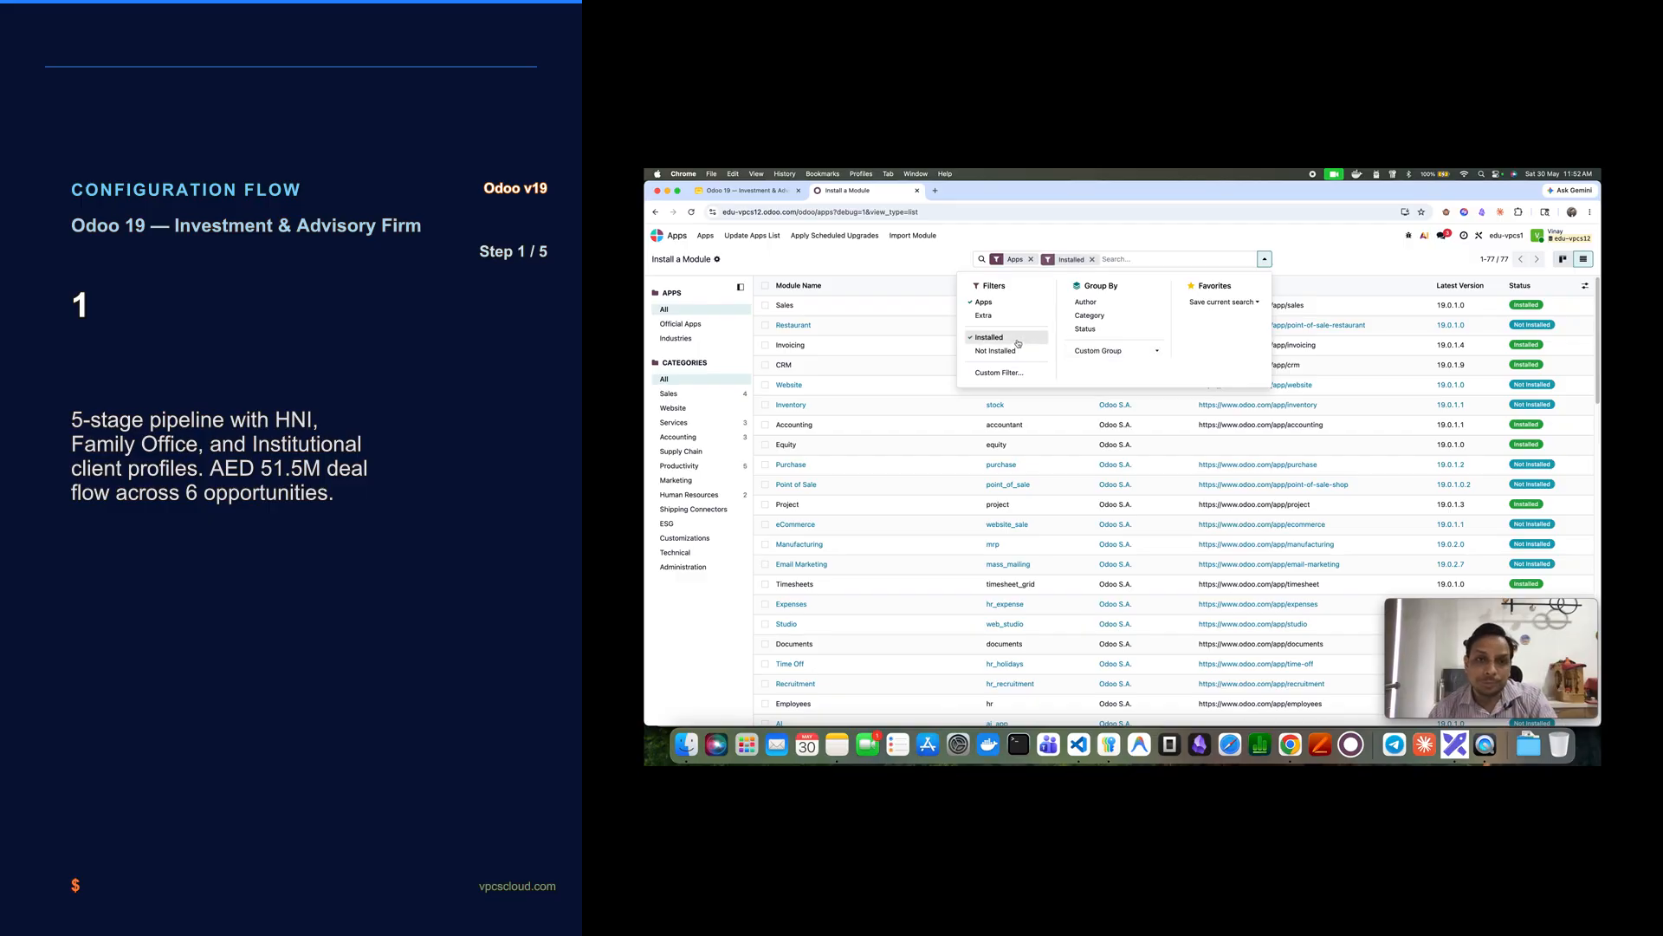
{"action": "left_click", "coordinate": [1392, 250]}
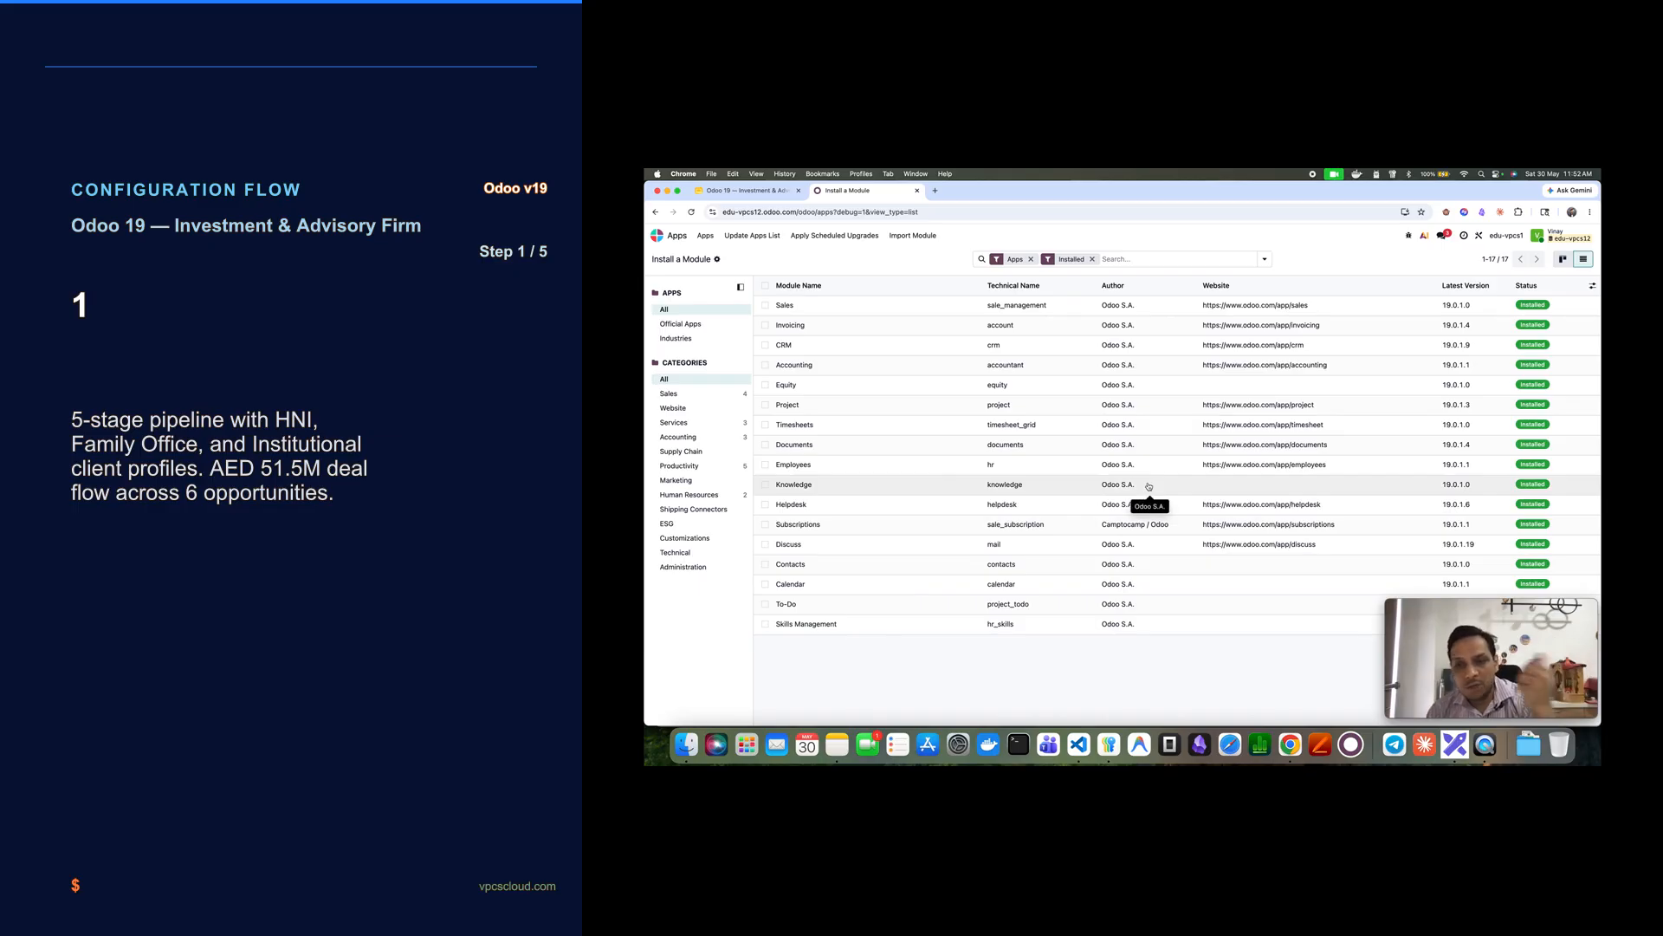
- Review the Investment & Advisory Firm Demo overview slide, and switch to Excalidraw to examine the same diagram unobstructed
{"action": "left_click", "coordinate": [774, 197]}
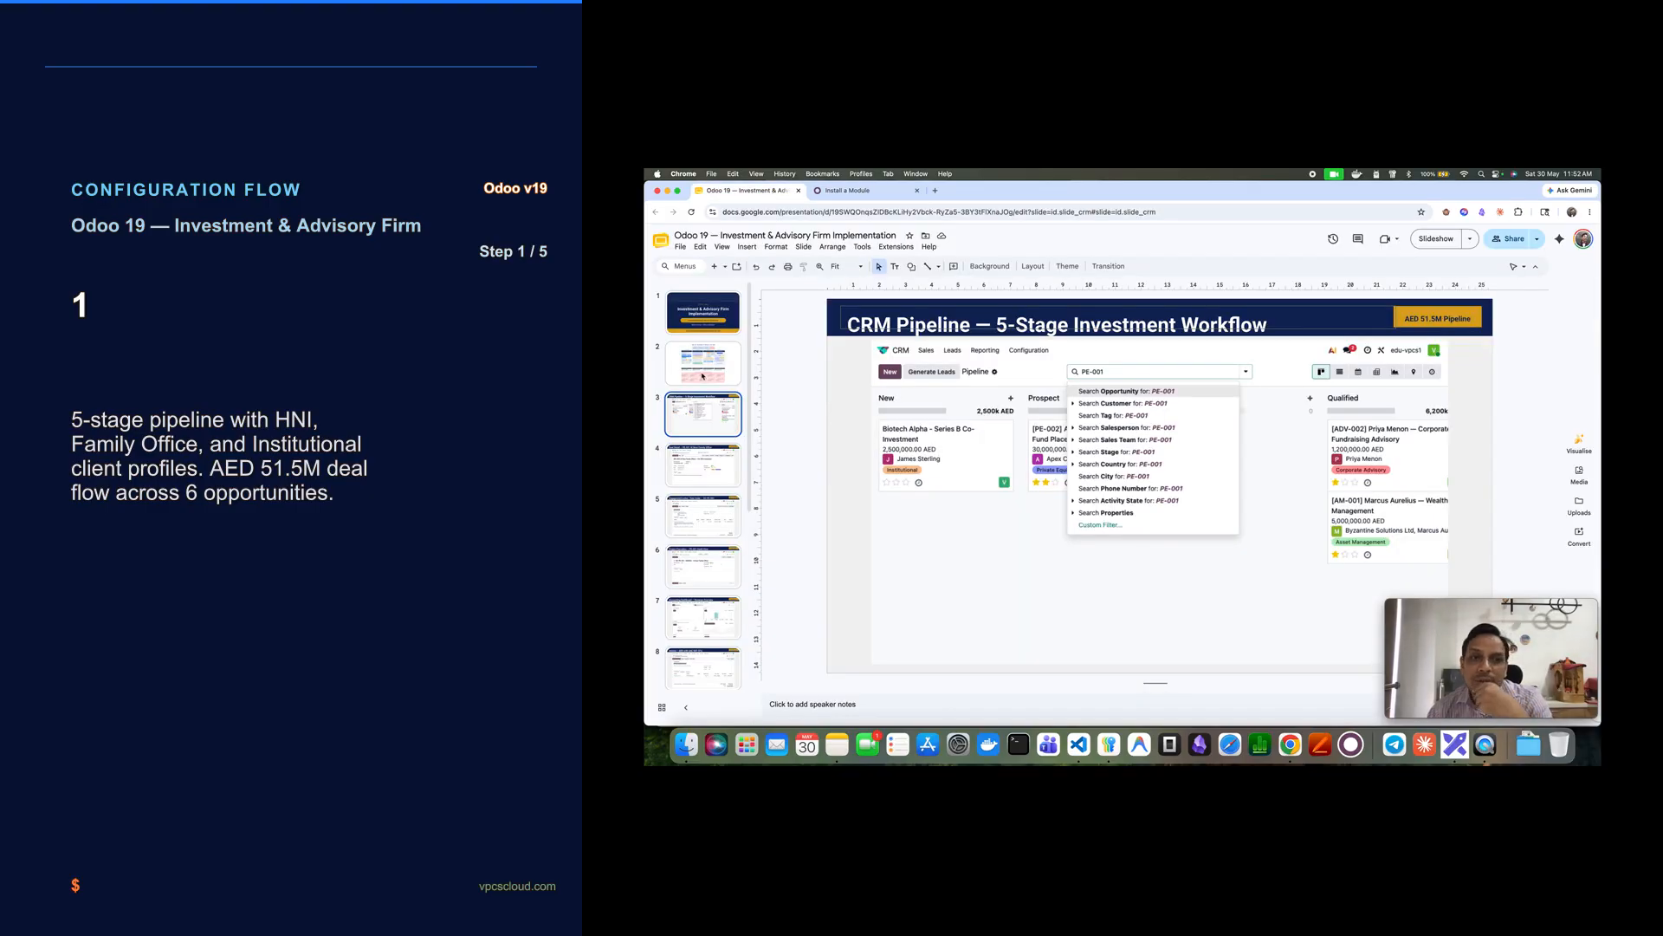
{"action": "left_click", "coordinate": [718, 374]}
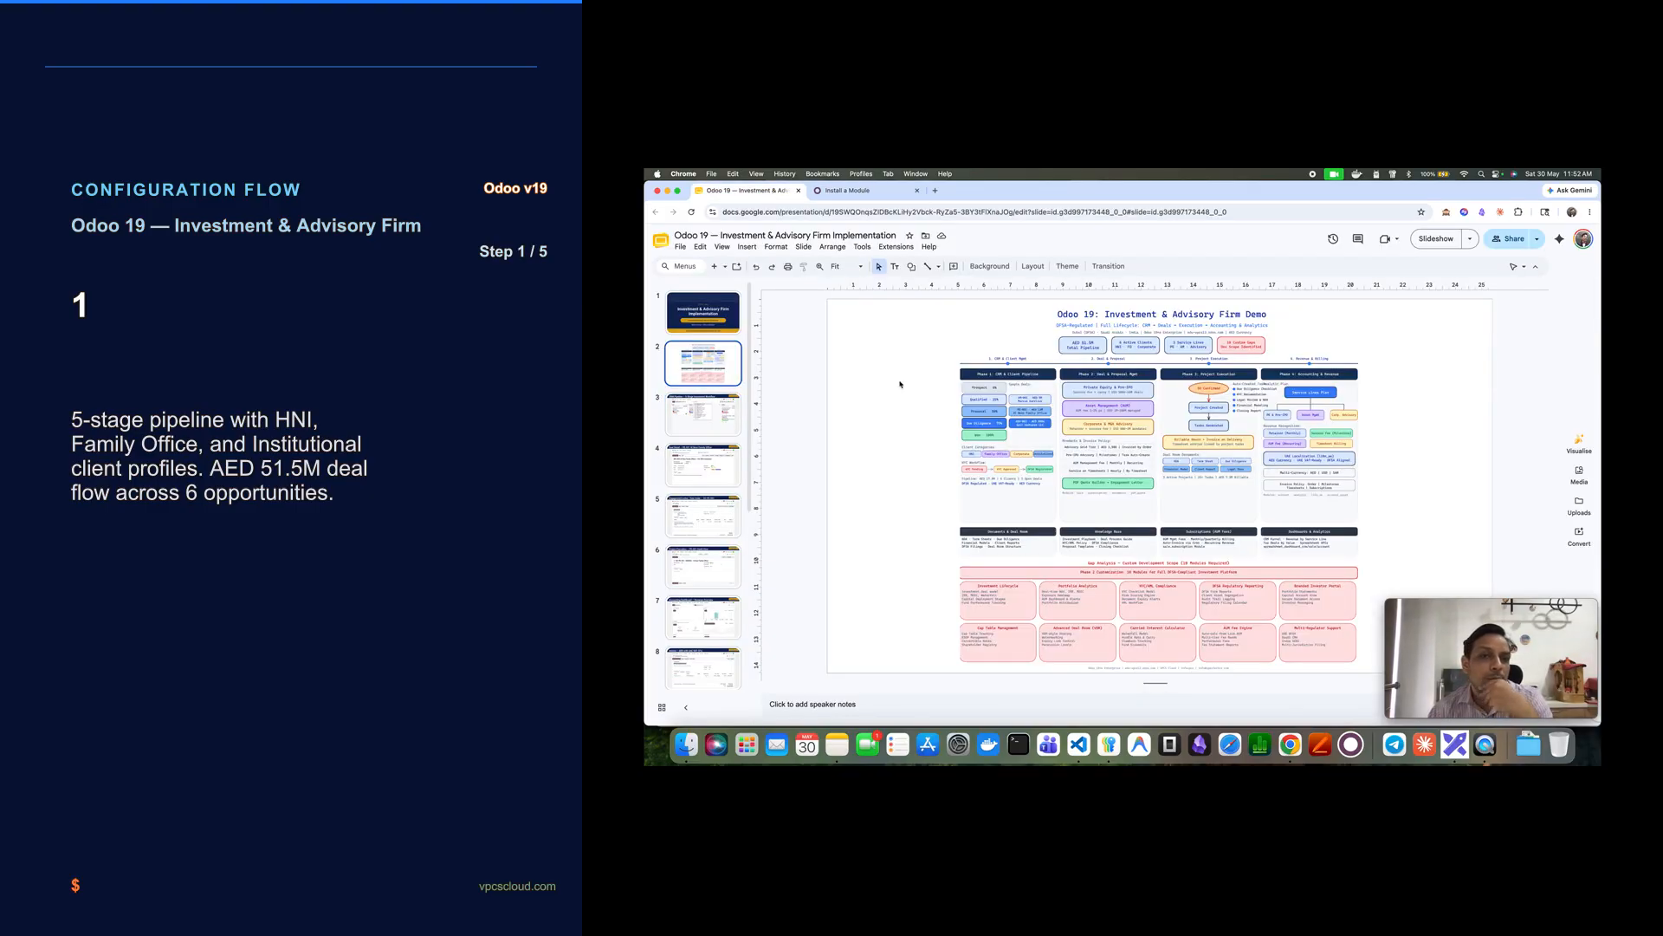
{"action": "left_click", "coordinate": [1022, 585]}
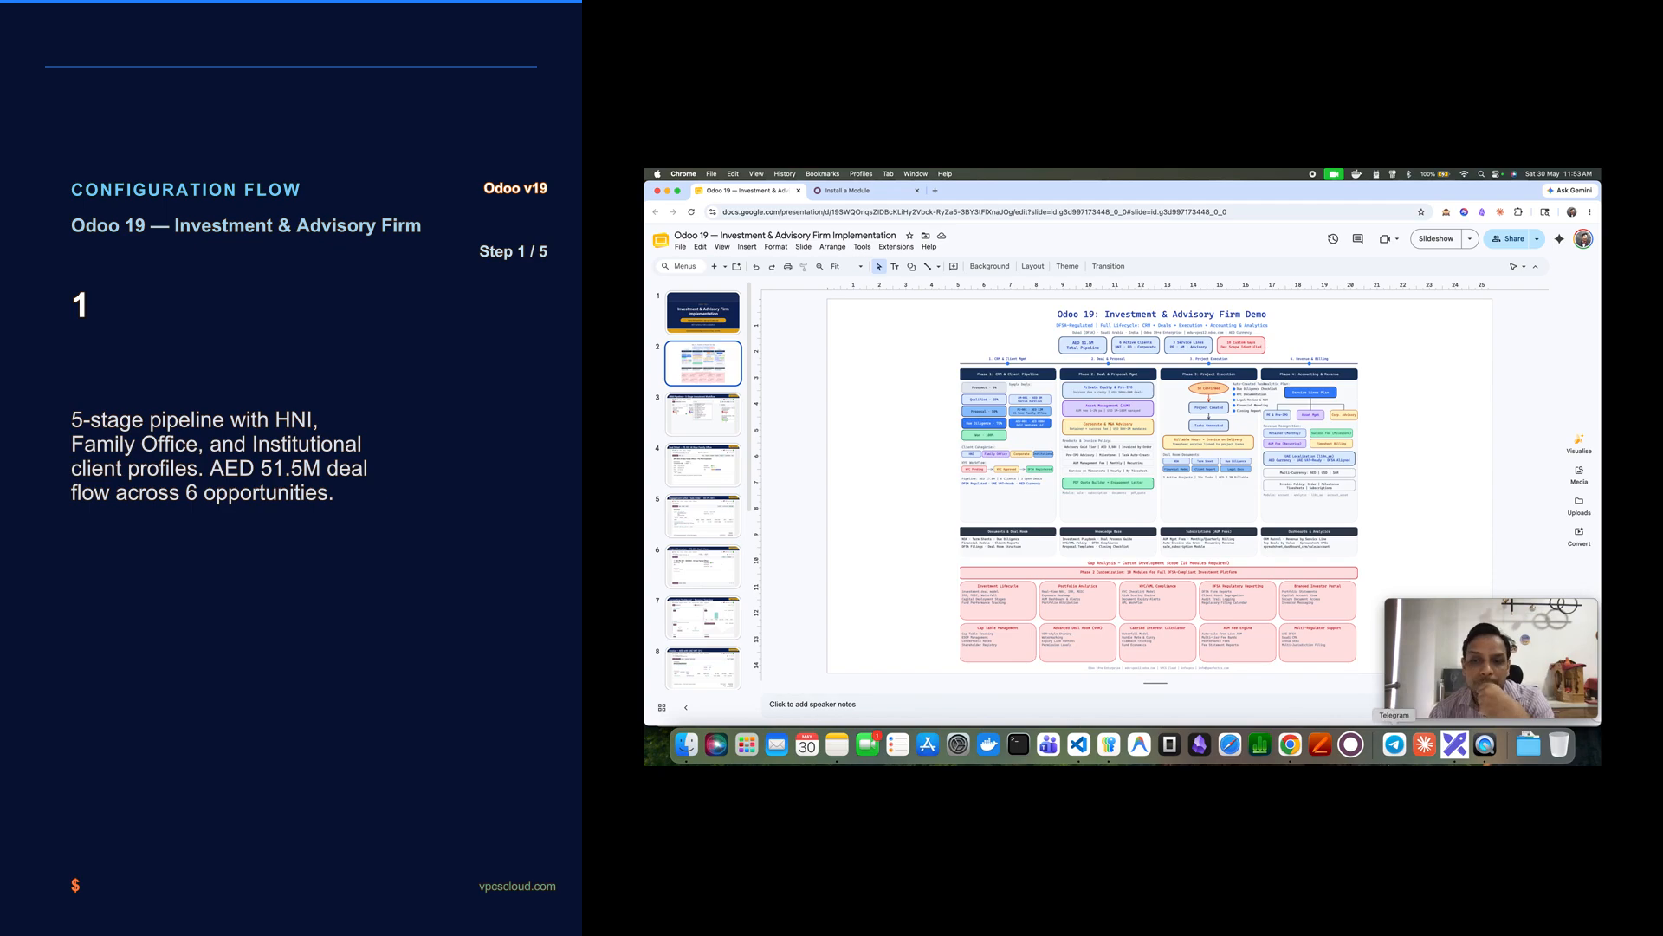
{"action": "left_click", "coordinate": [1456, 745]}
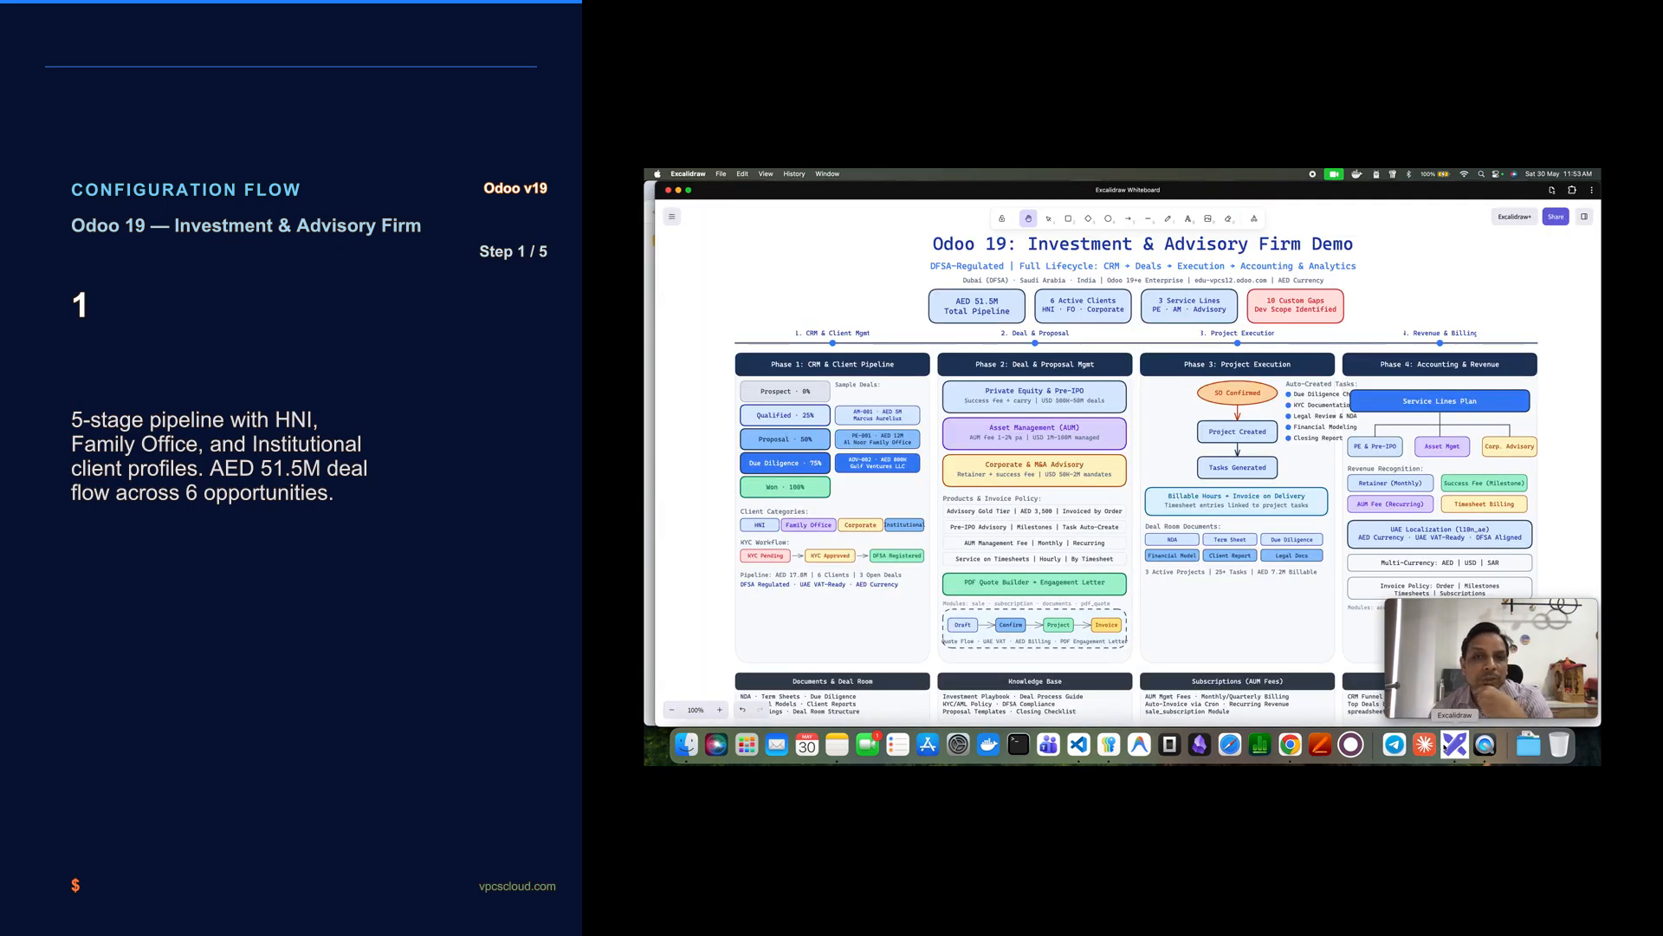
{"action": "left_click_drag", "start_coordinate": [1522, 614], "coordinate": [797, 208]}
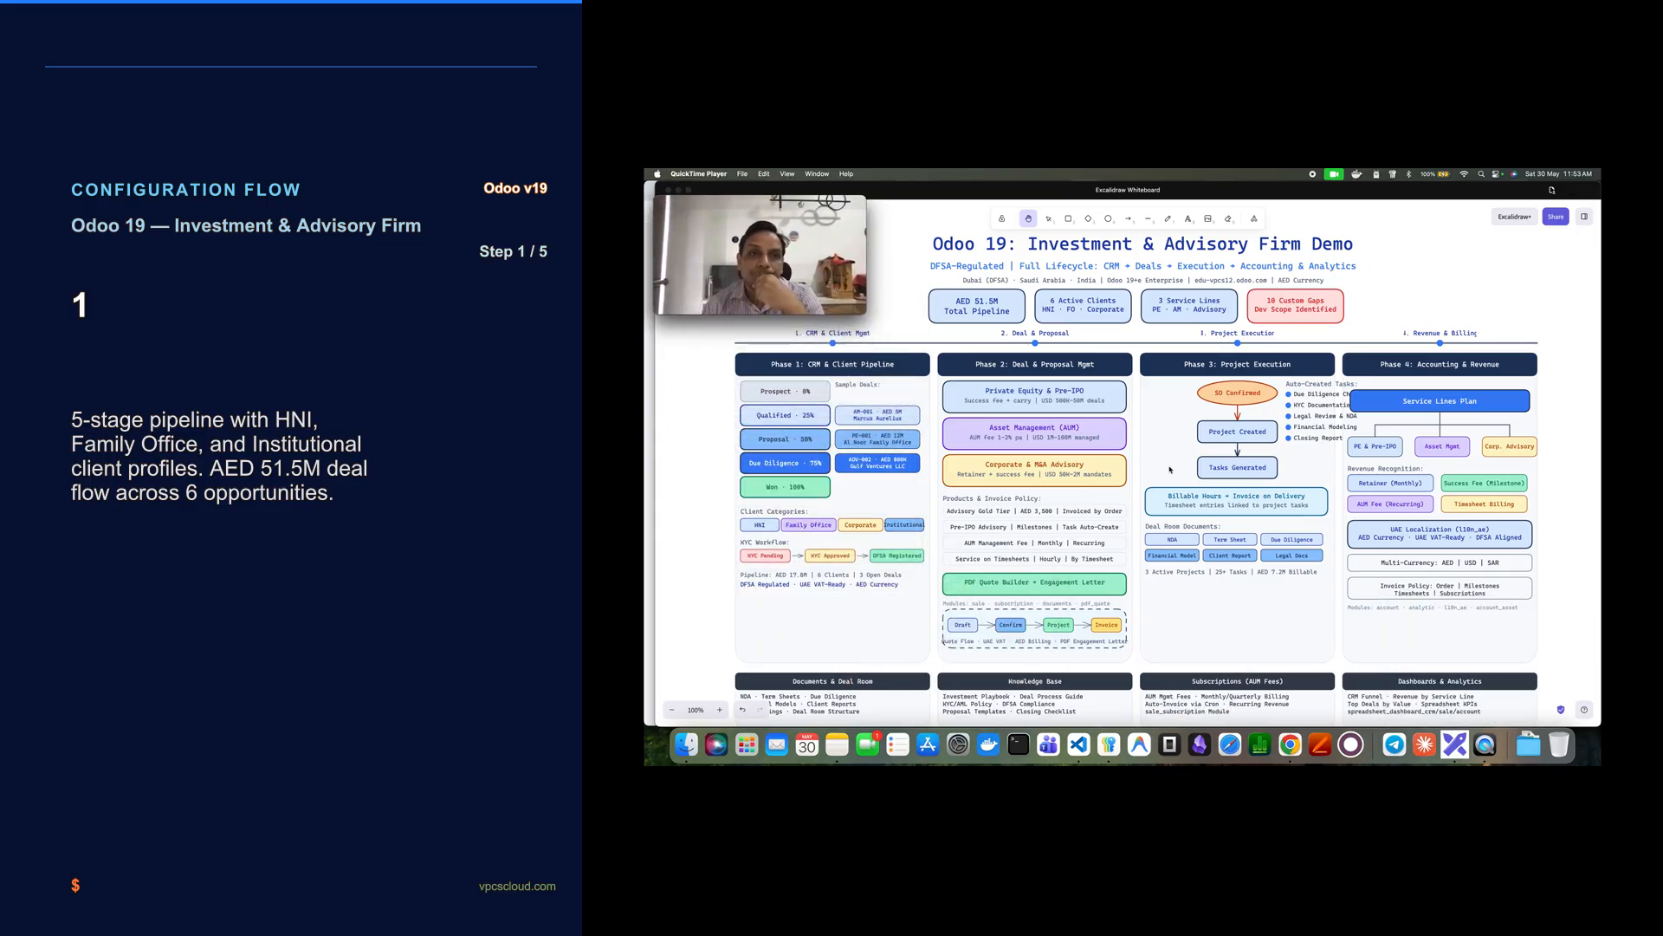
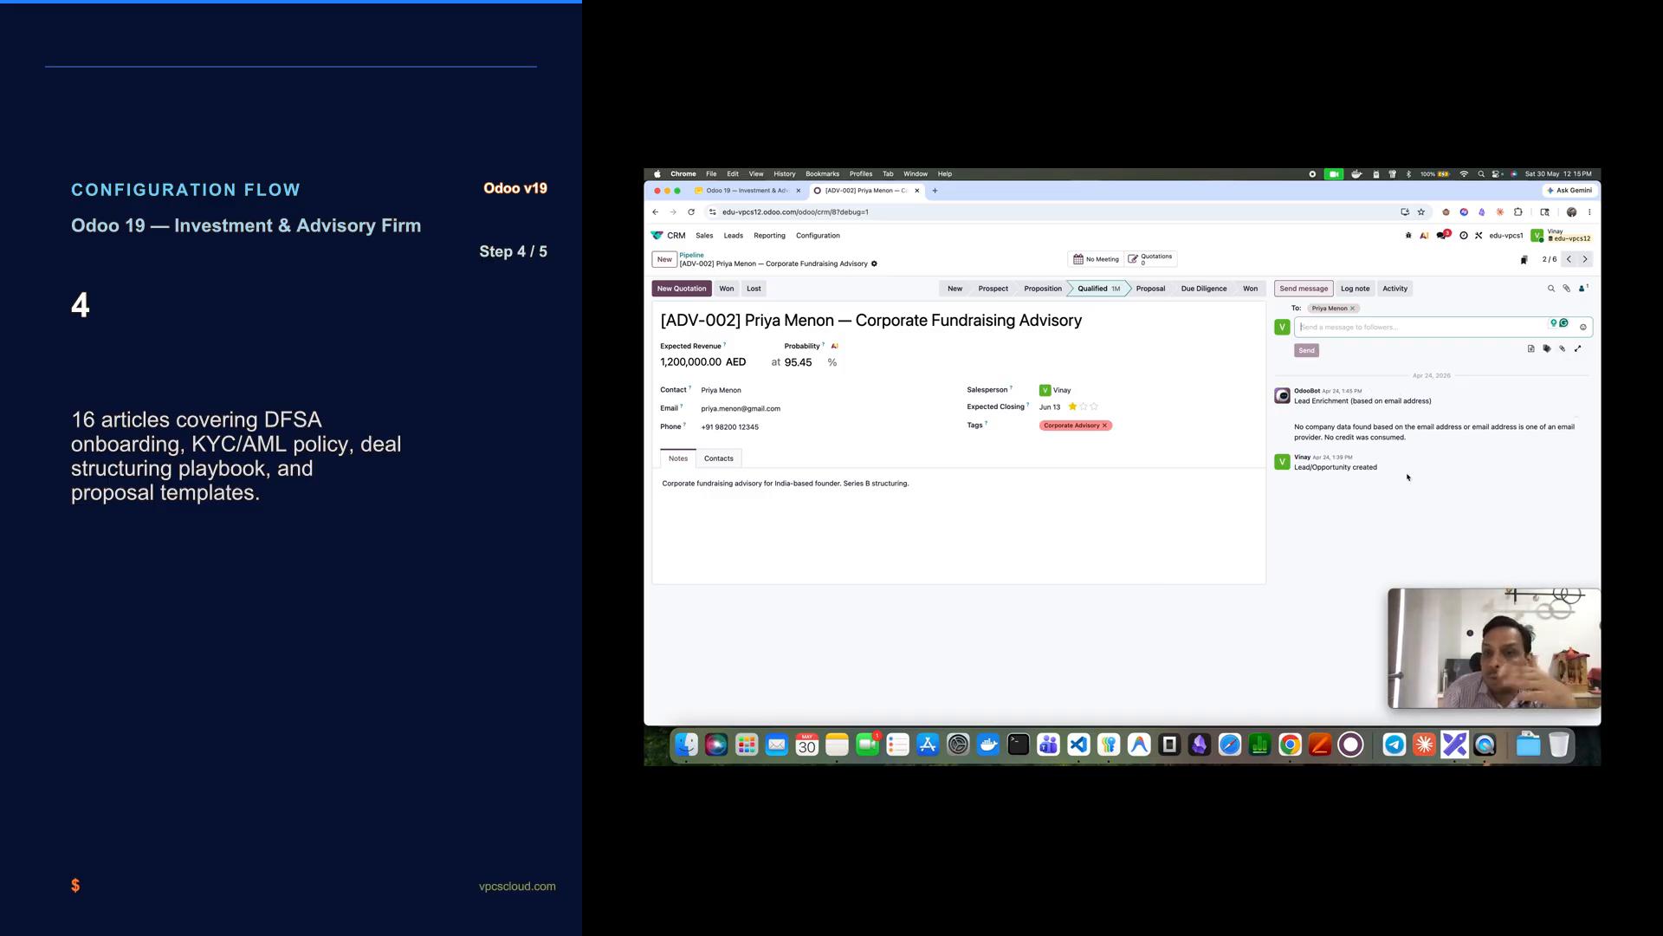
- Return to the CRM pipeline and move the Apex Capital Partners PE Fund Placement opportunity to the Proposition stage
{"action": "left_click", "coordinate": [691, 255]}
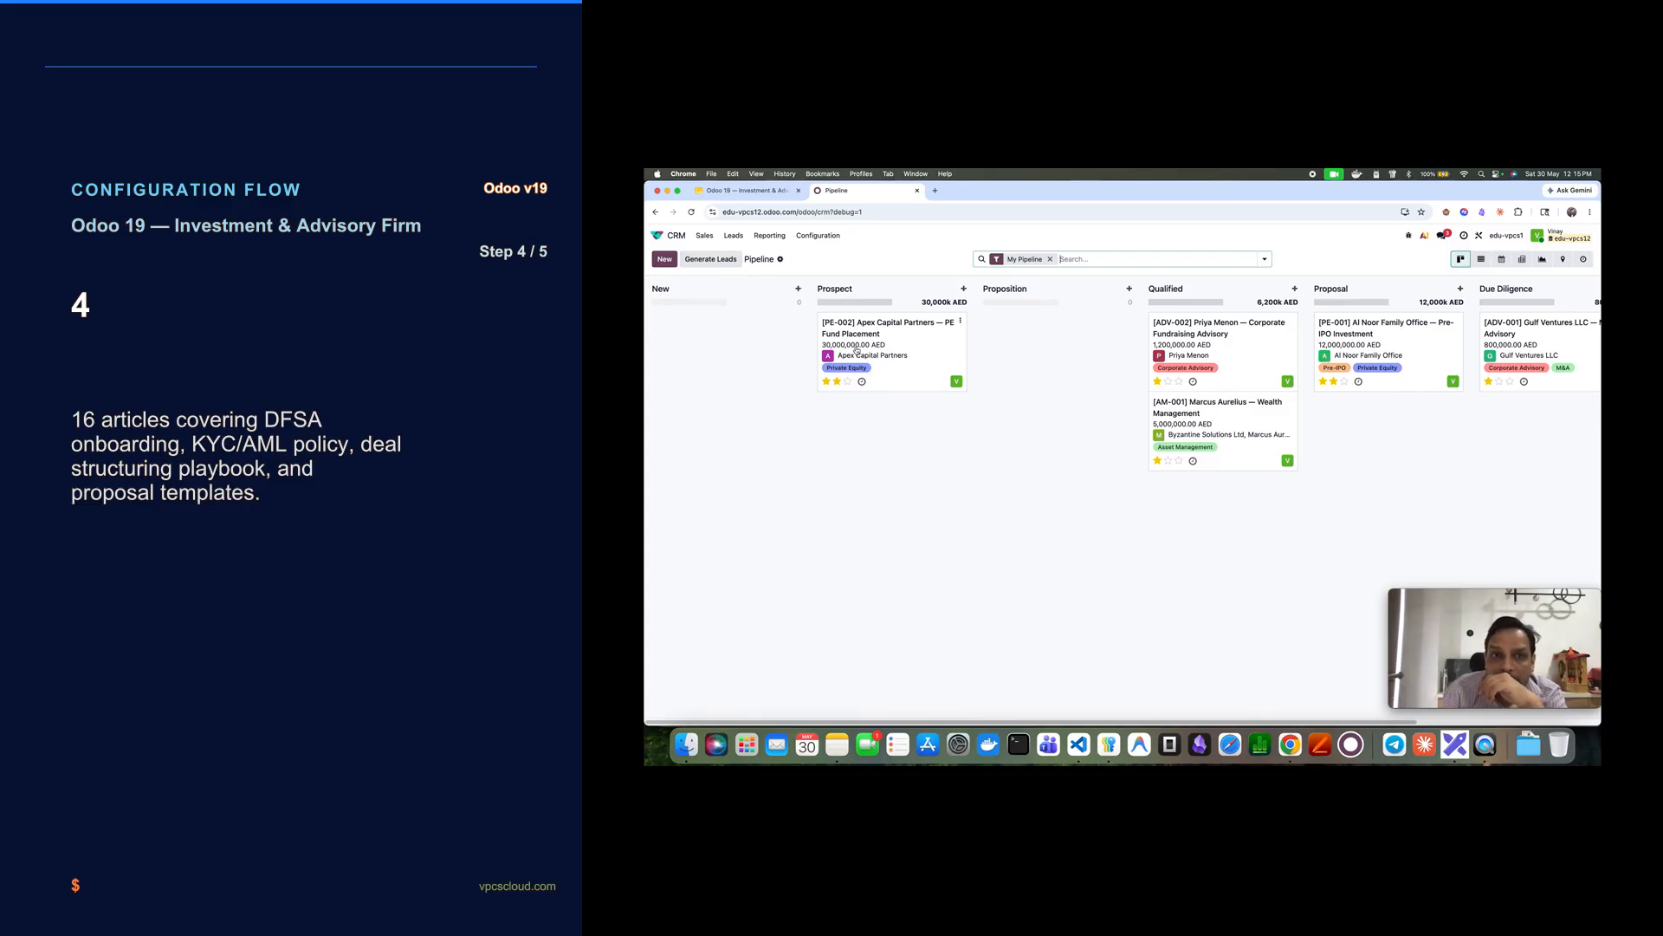
{"action": "left_click_drag", "start_coordinate": [856, 350], "coordinate": [1022, 351]}
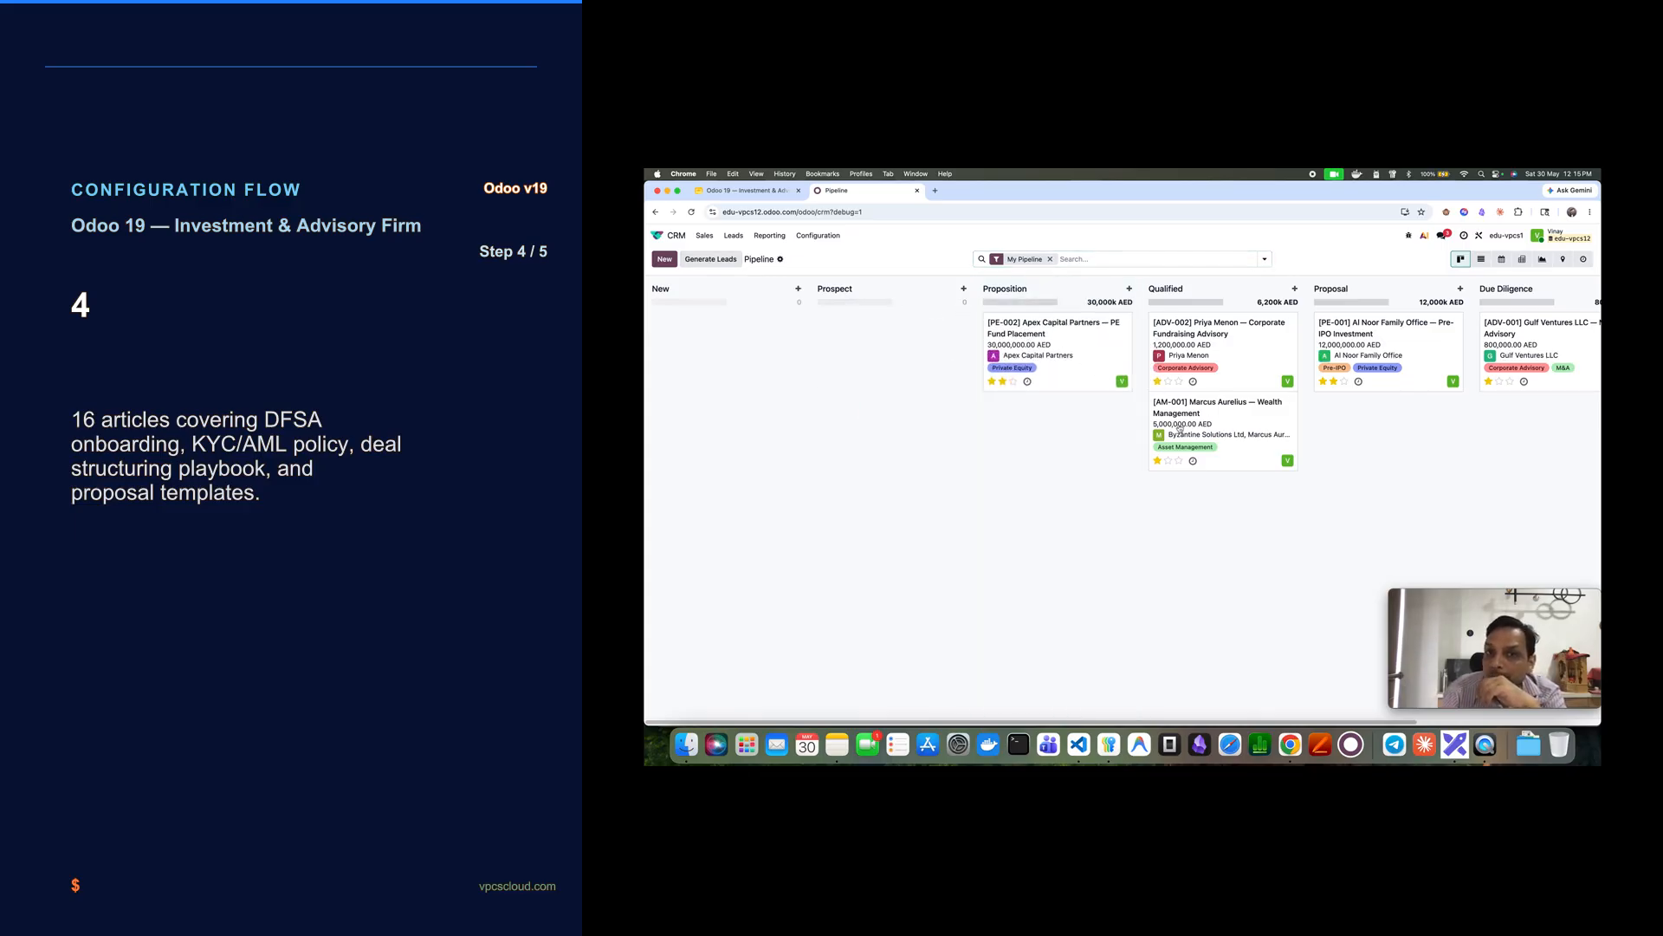
- Open the Gulf Ventures LLC M&A Advisory opportunity and examine the enriched company information in its message log
{"action": "left_click", "coordinate": [1549, 346]}
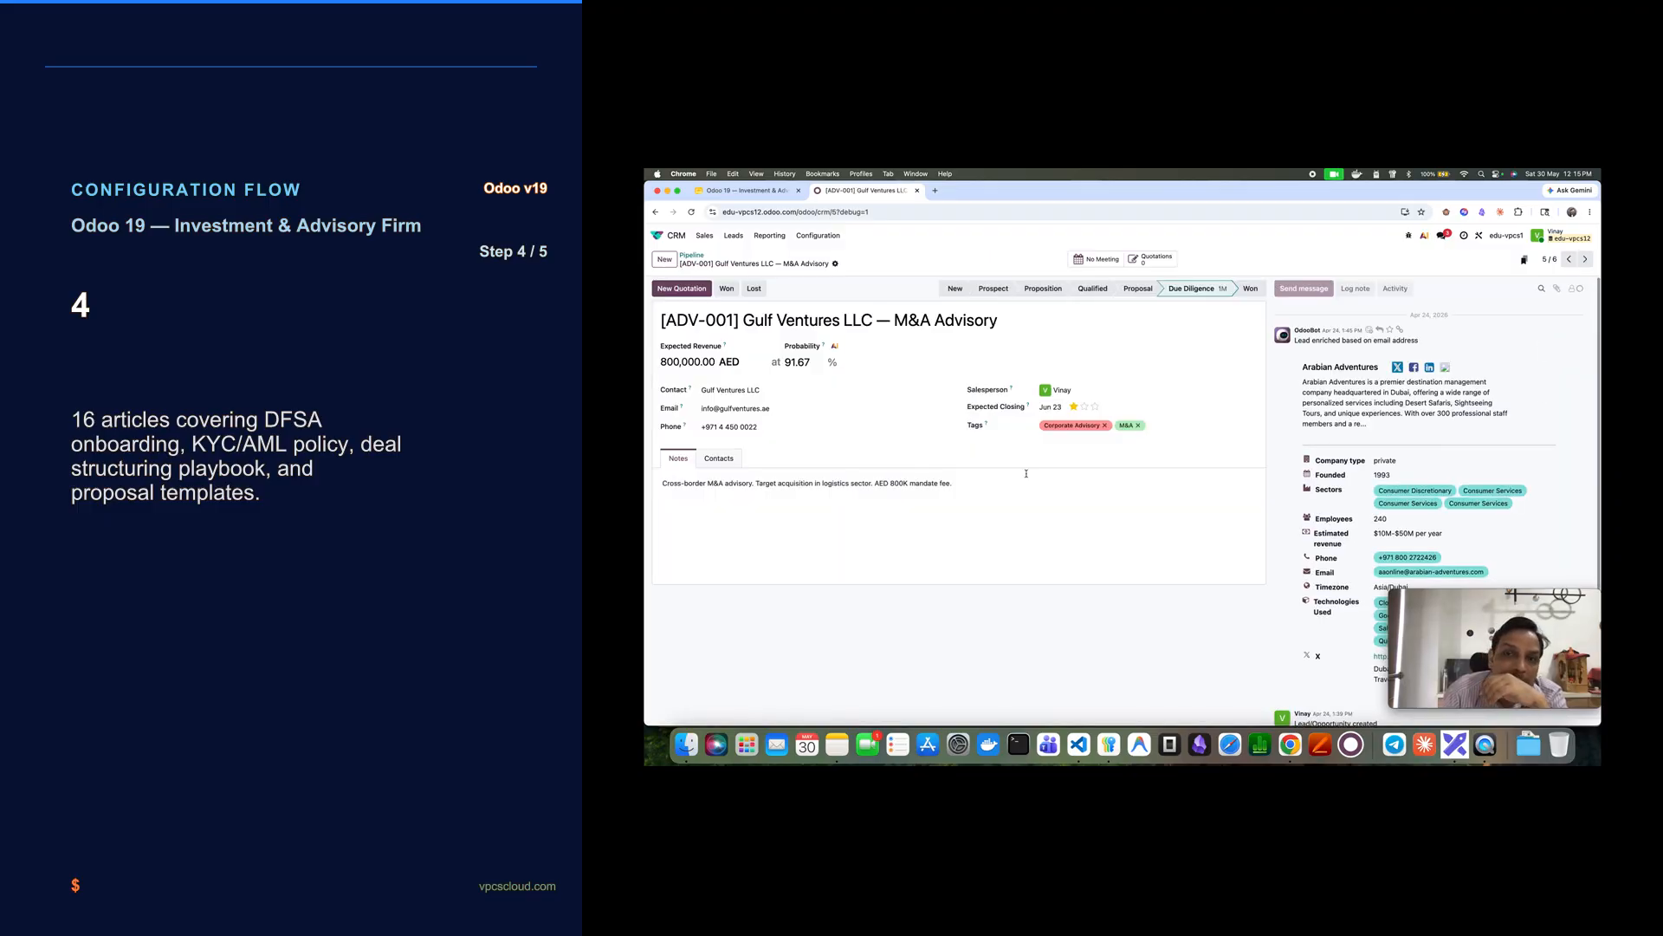
{"action": "scroll", "coordinate": [1468, 362], "scroll_direction": "down", "scroll_amount": 1}
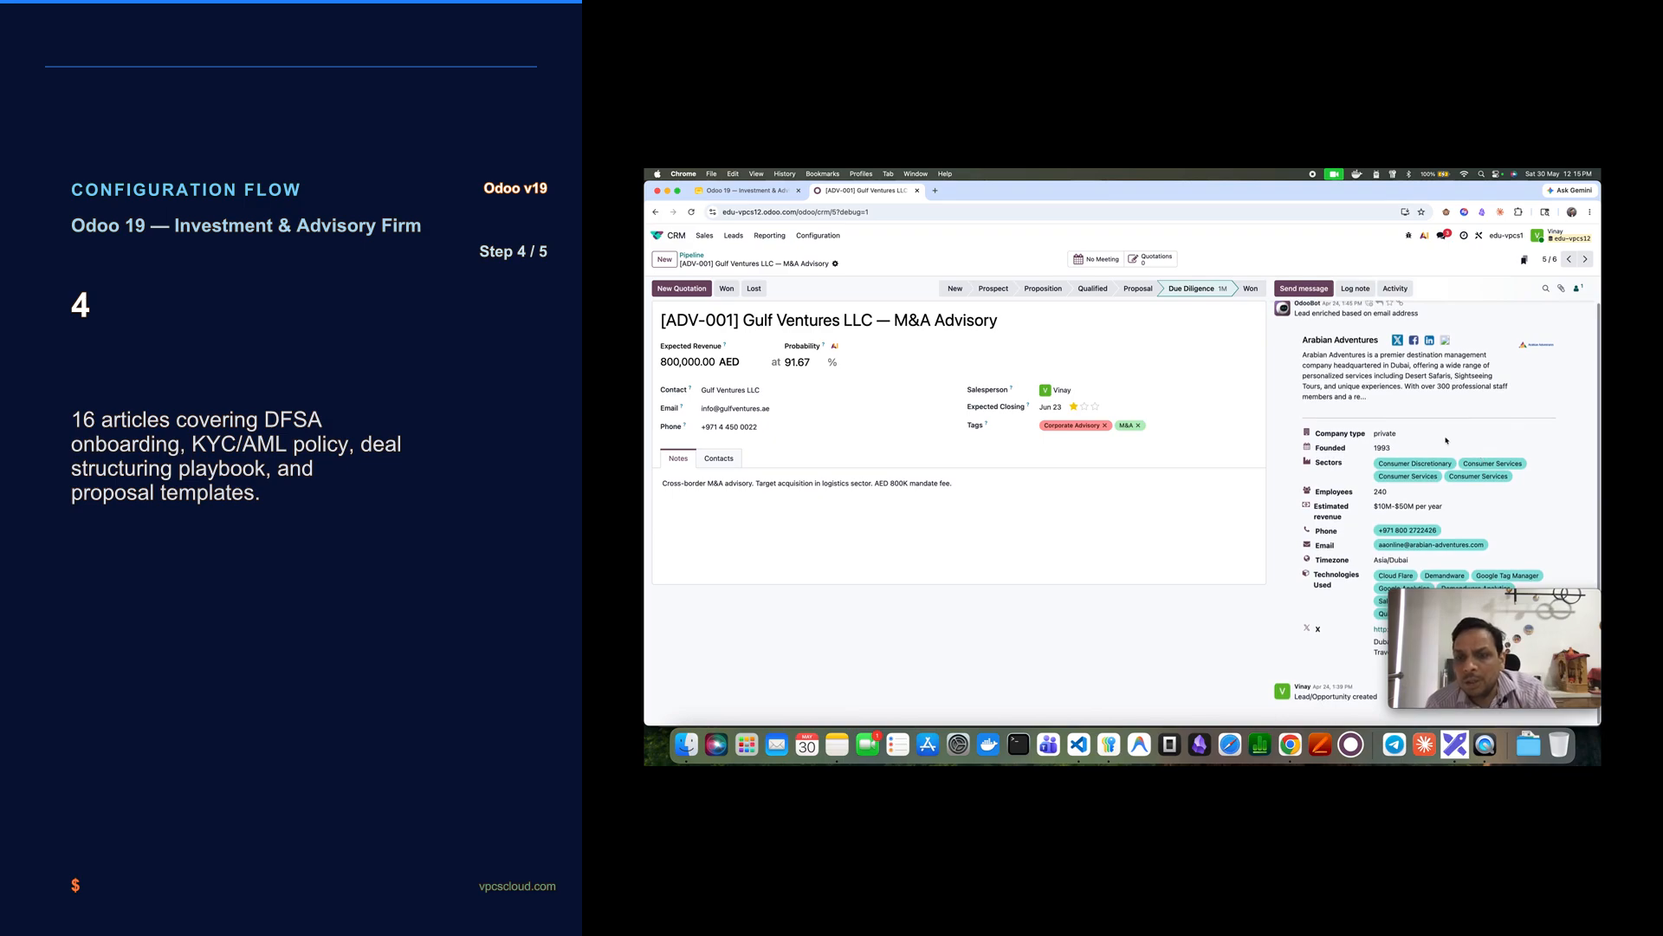
{"action": "scroll", "coordinate": [1456, 461], "scroll_direction": "up", "scroll_amount": 1}
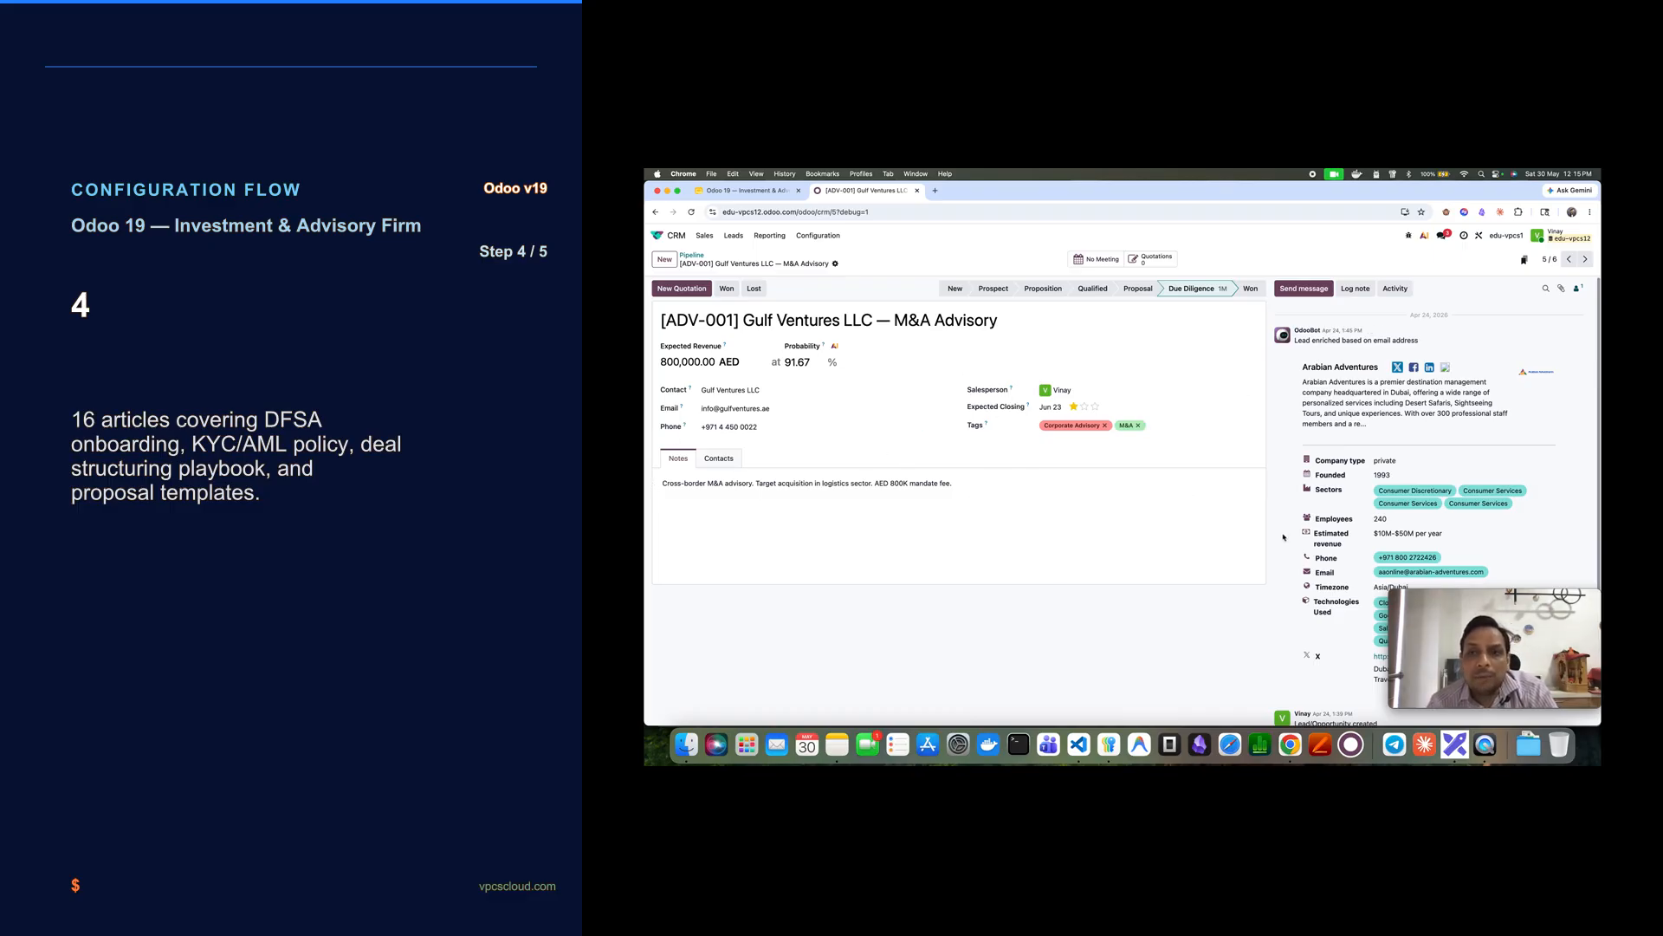
{"action": "scroll", "coordinate": [1359, 510], "scroll_direction": "down", "scroll_amount": 1}
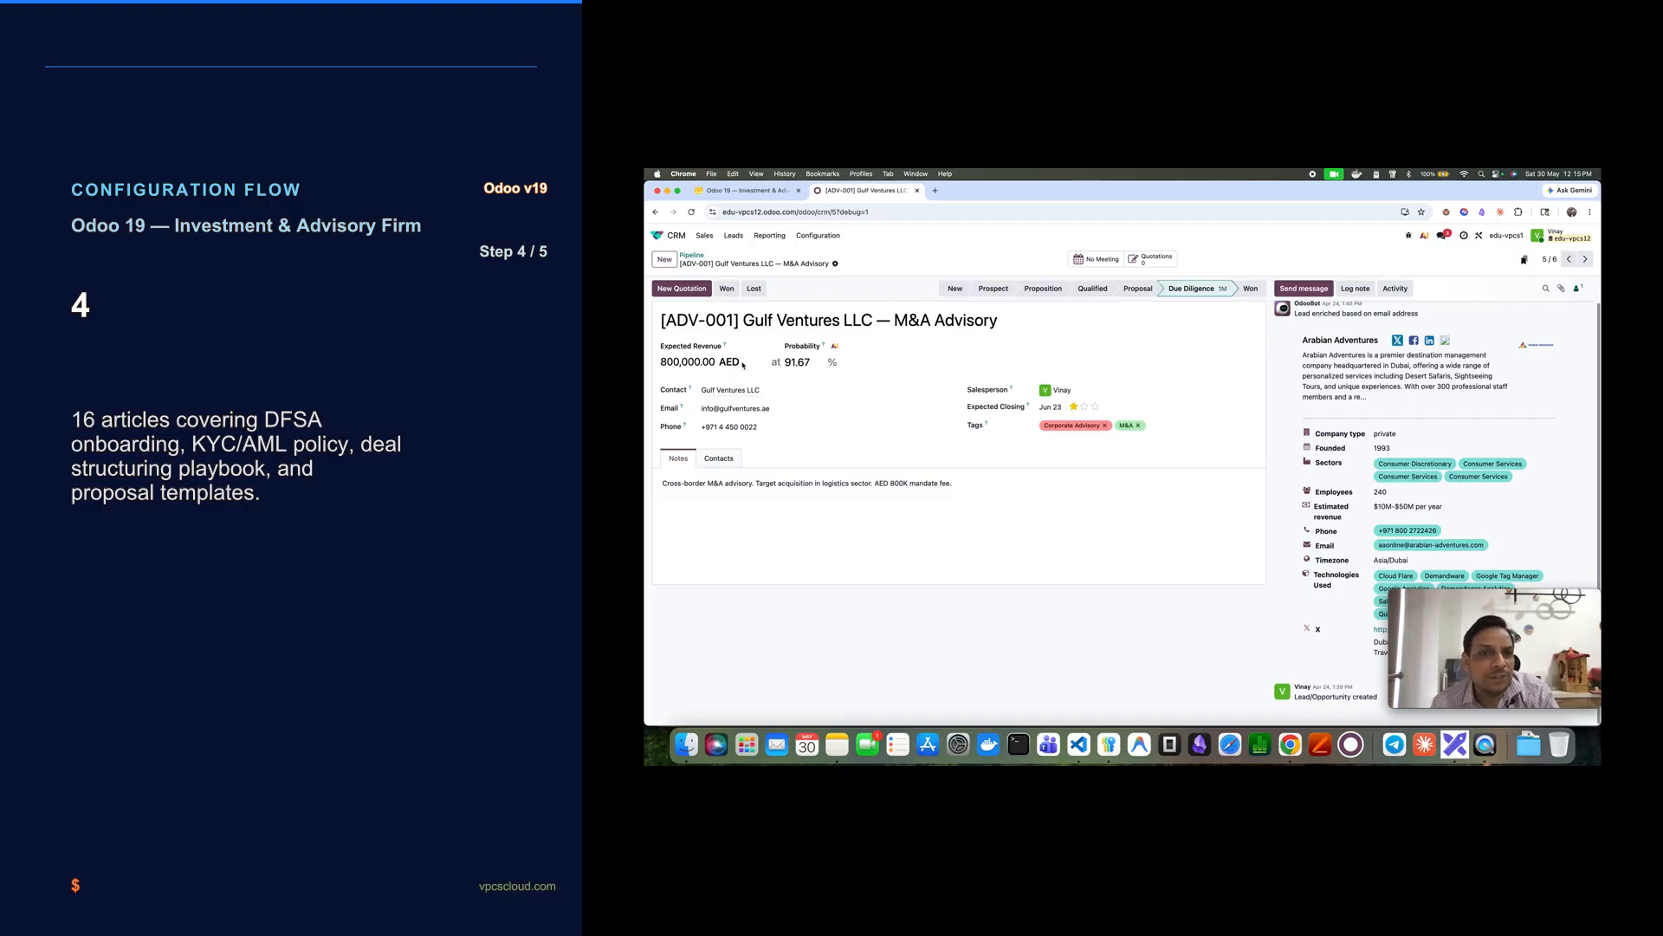
- Create a quotation from the Gulf Ventures LLC opportunity with AUM Management Fee as the order line
{"action": "left_click", "coordinate": [680, 287]}
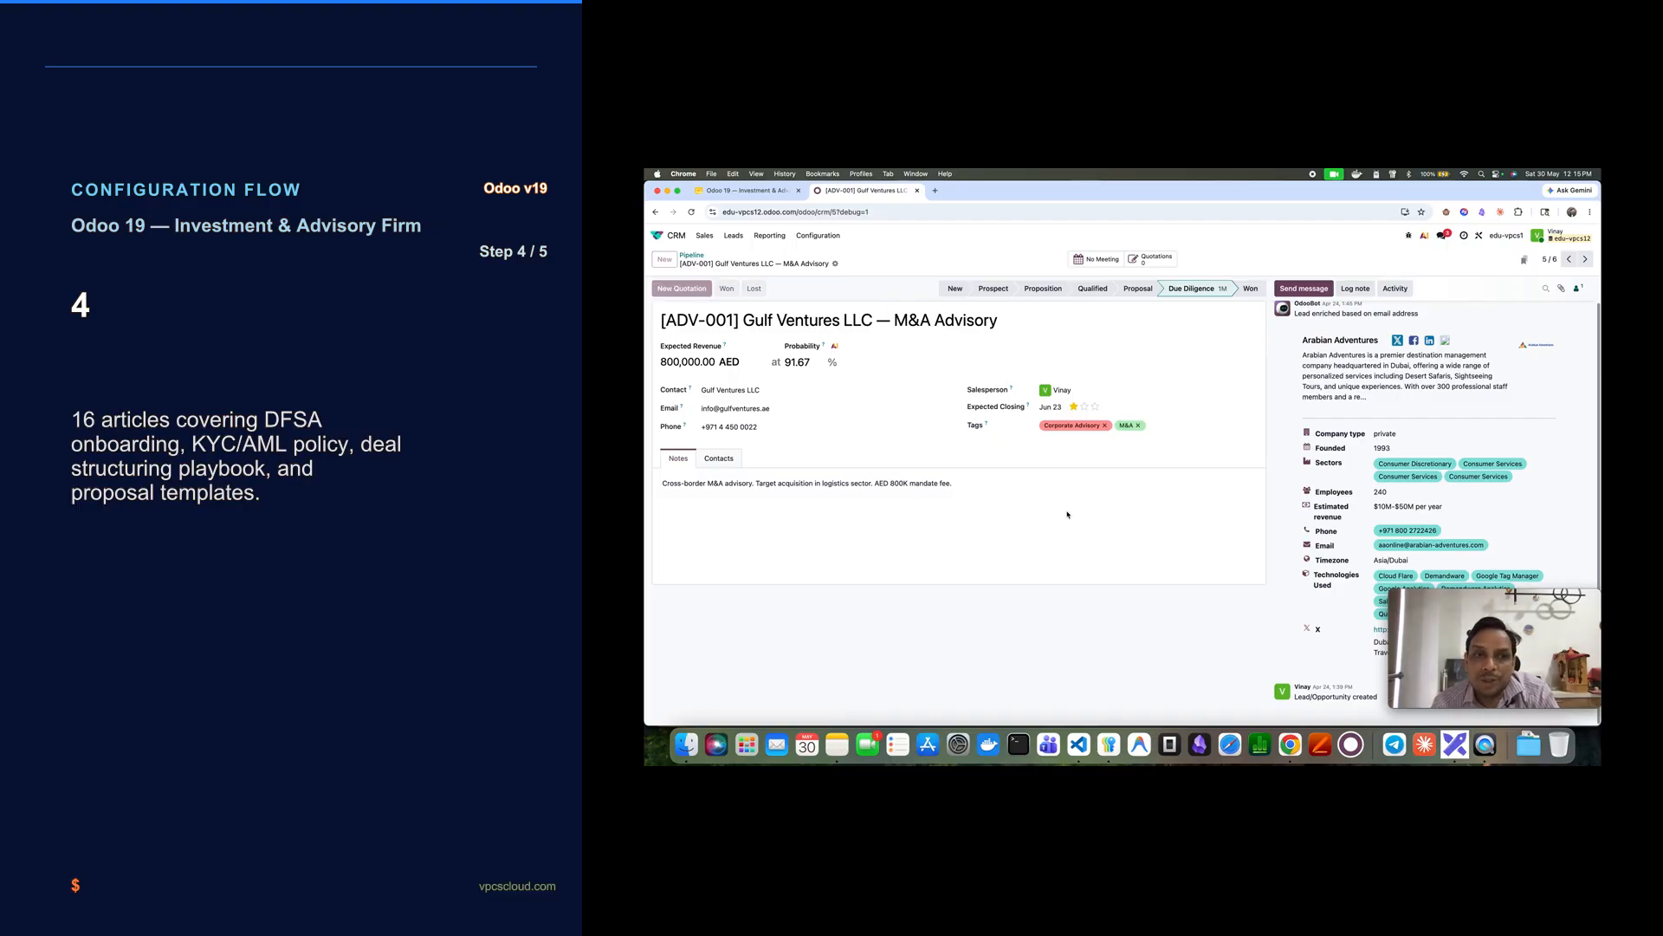
{"action": "left_click", "coordinate": [690, 464]}
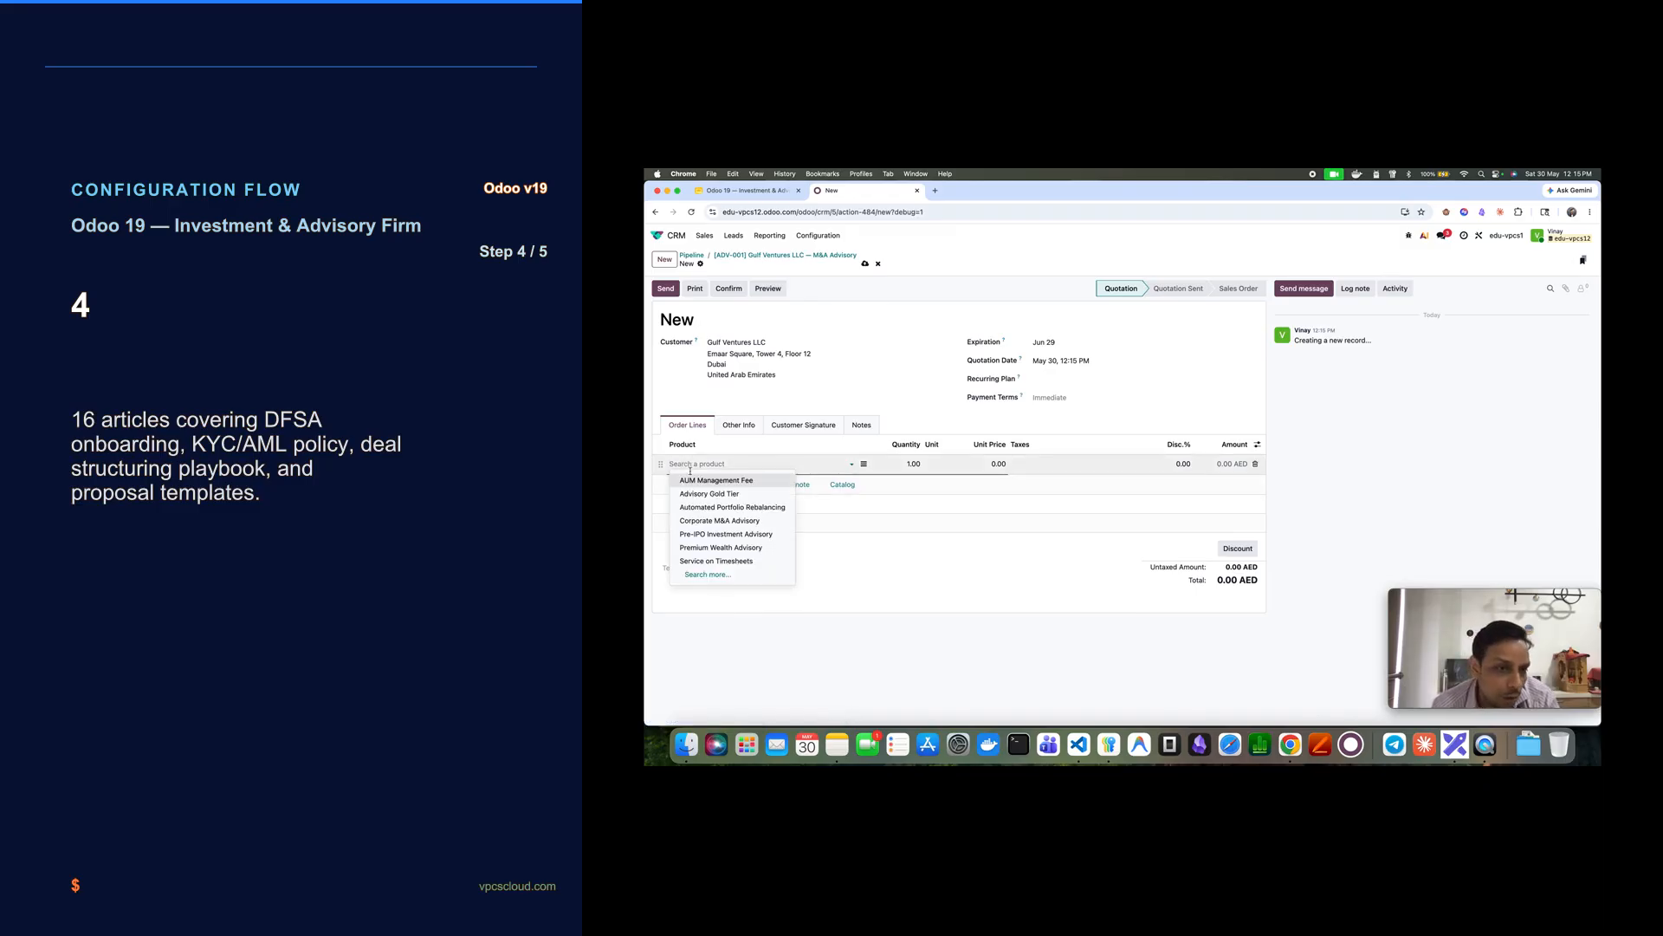
{"action": "left_click", "coordinate": [733, 480]}
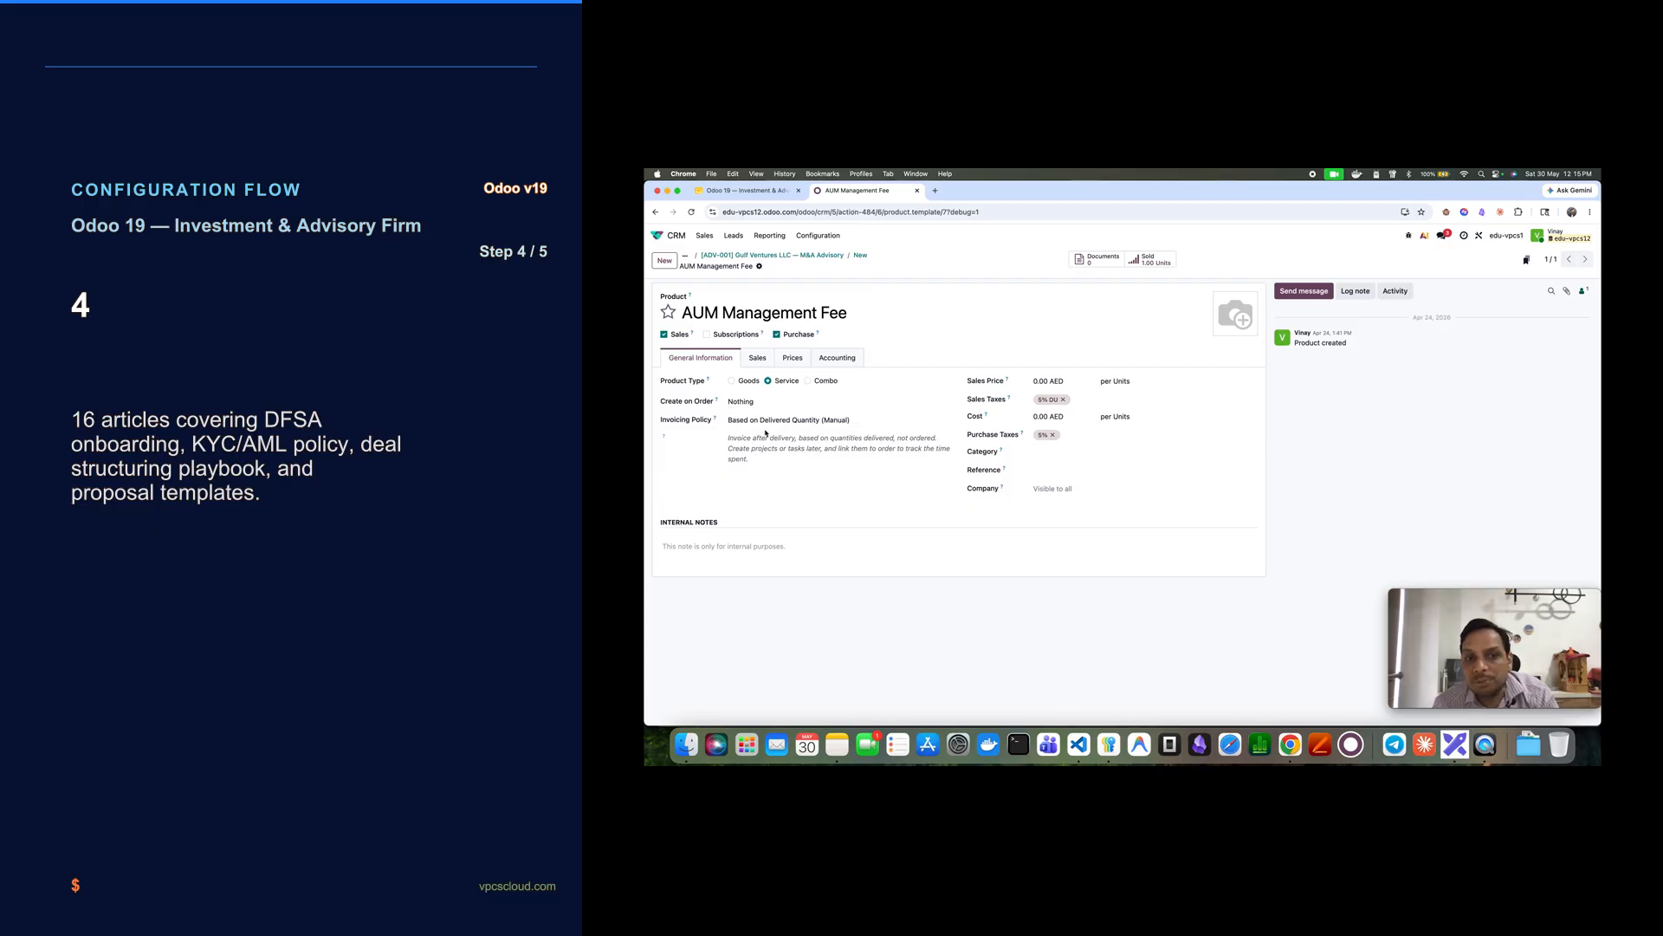
- Check the invoicing policy choices of the AUM Management Fee product and reopen the Gulf Ventures LLC quotation from its opportunity
{"action": "left_click", "coordinate": [791, 419]}
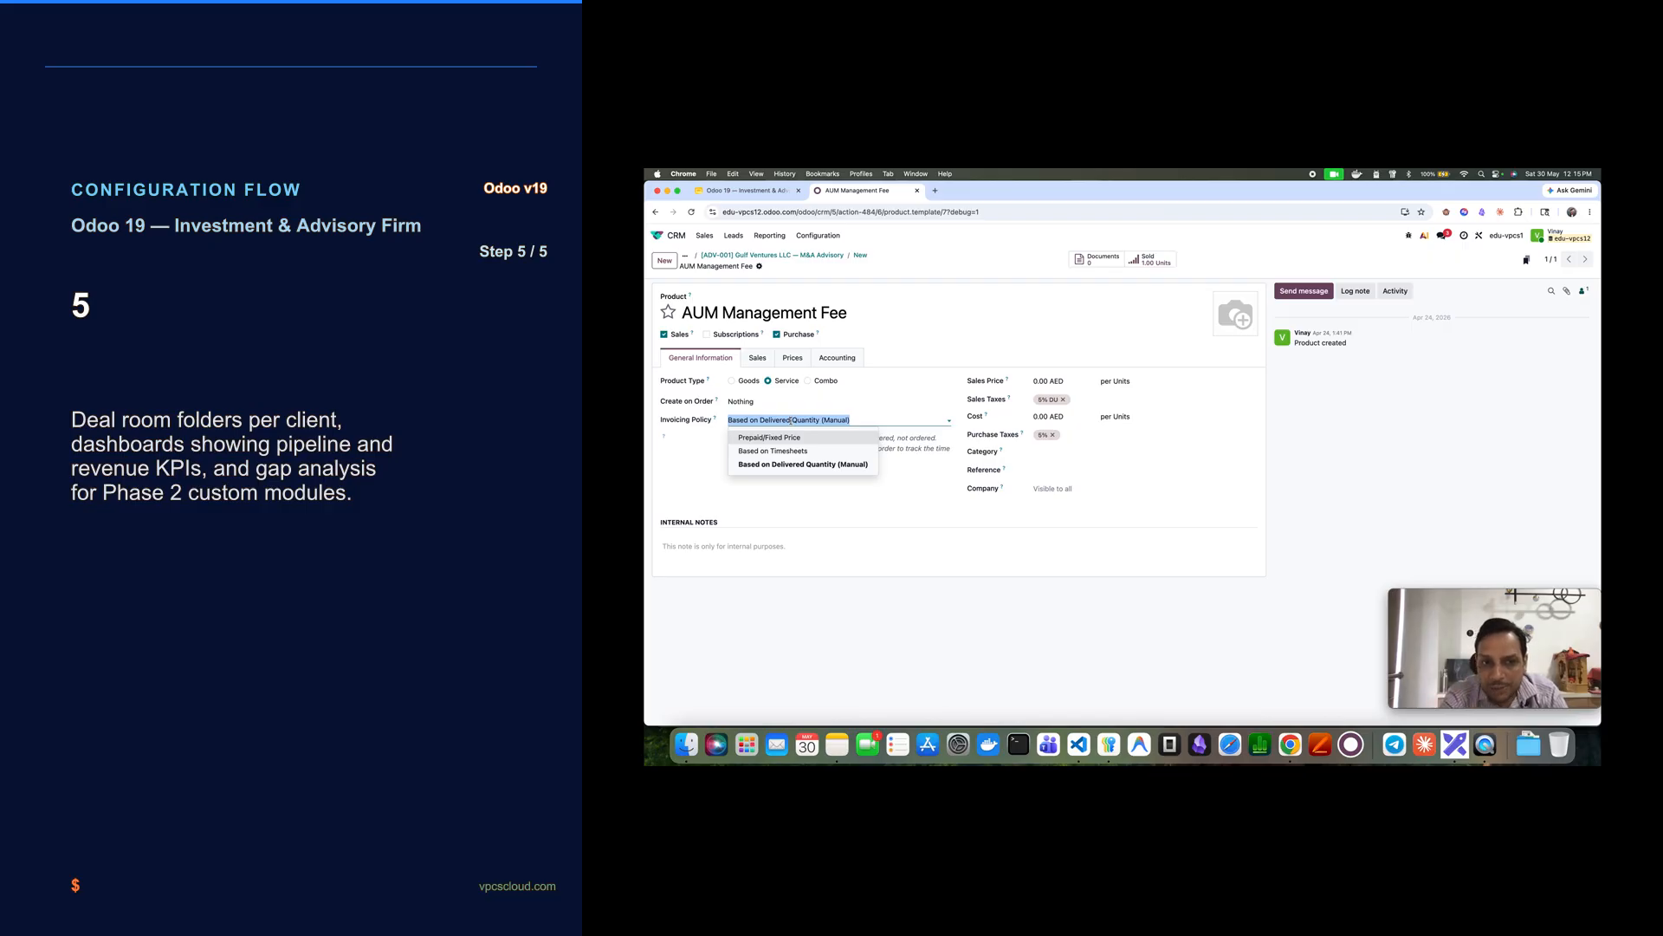
{"action": "left_click", "coordinate": [845, 545]}
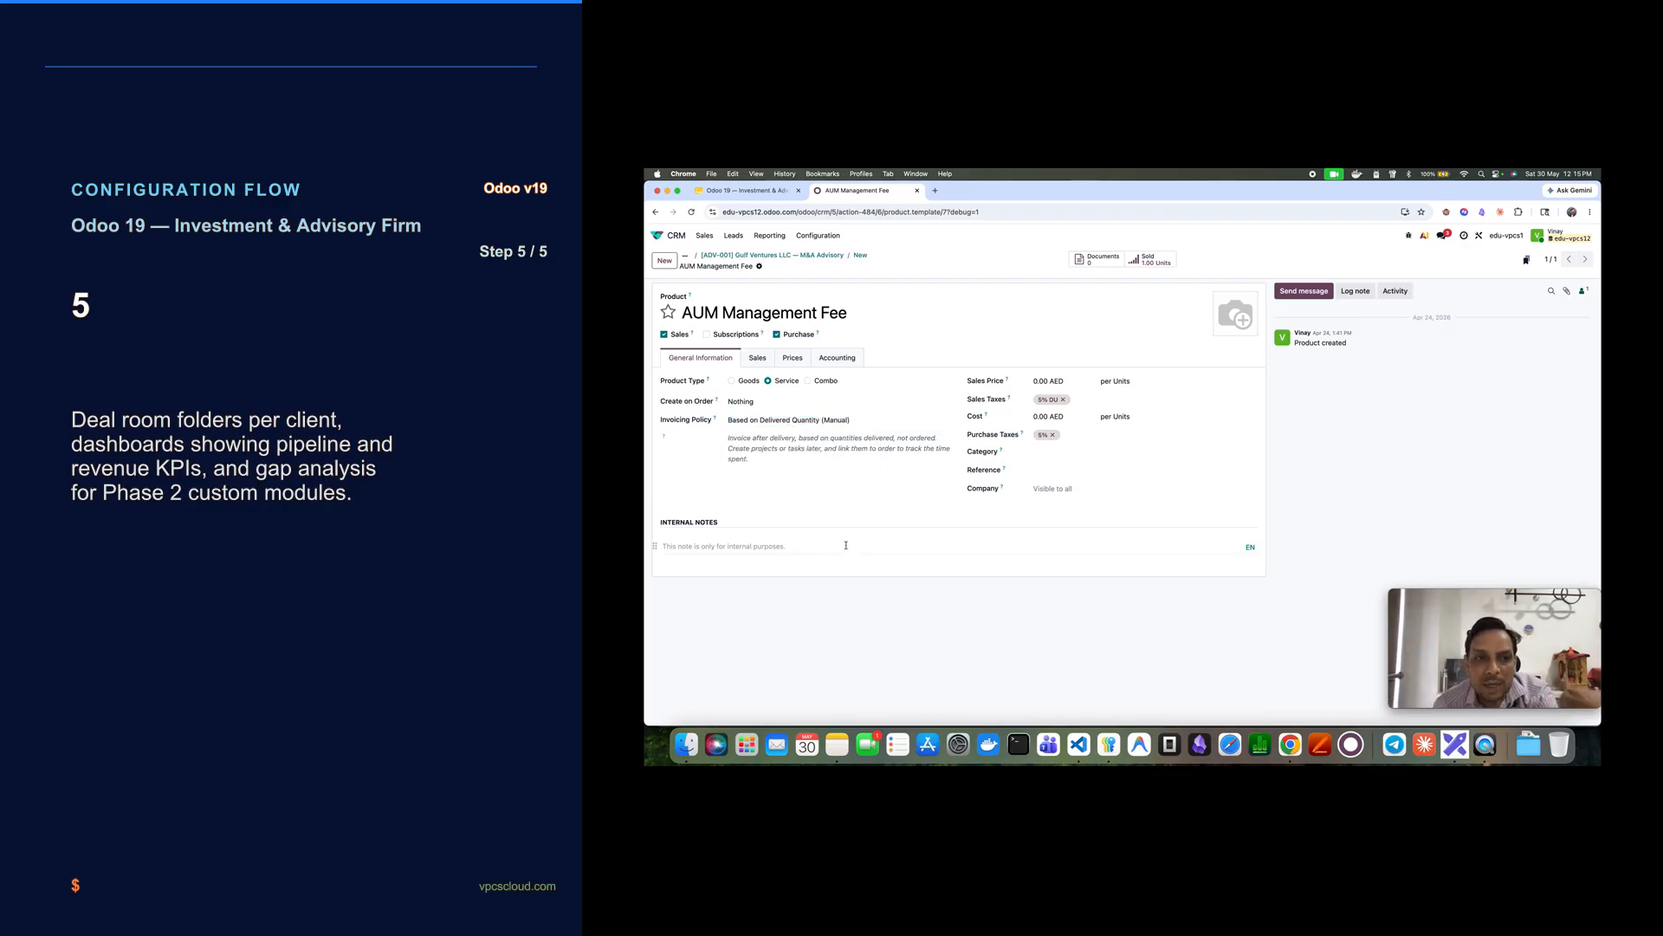
{"action": "left_click", "coordinate": [796, 256]}
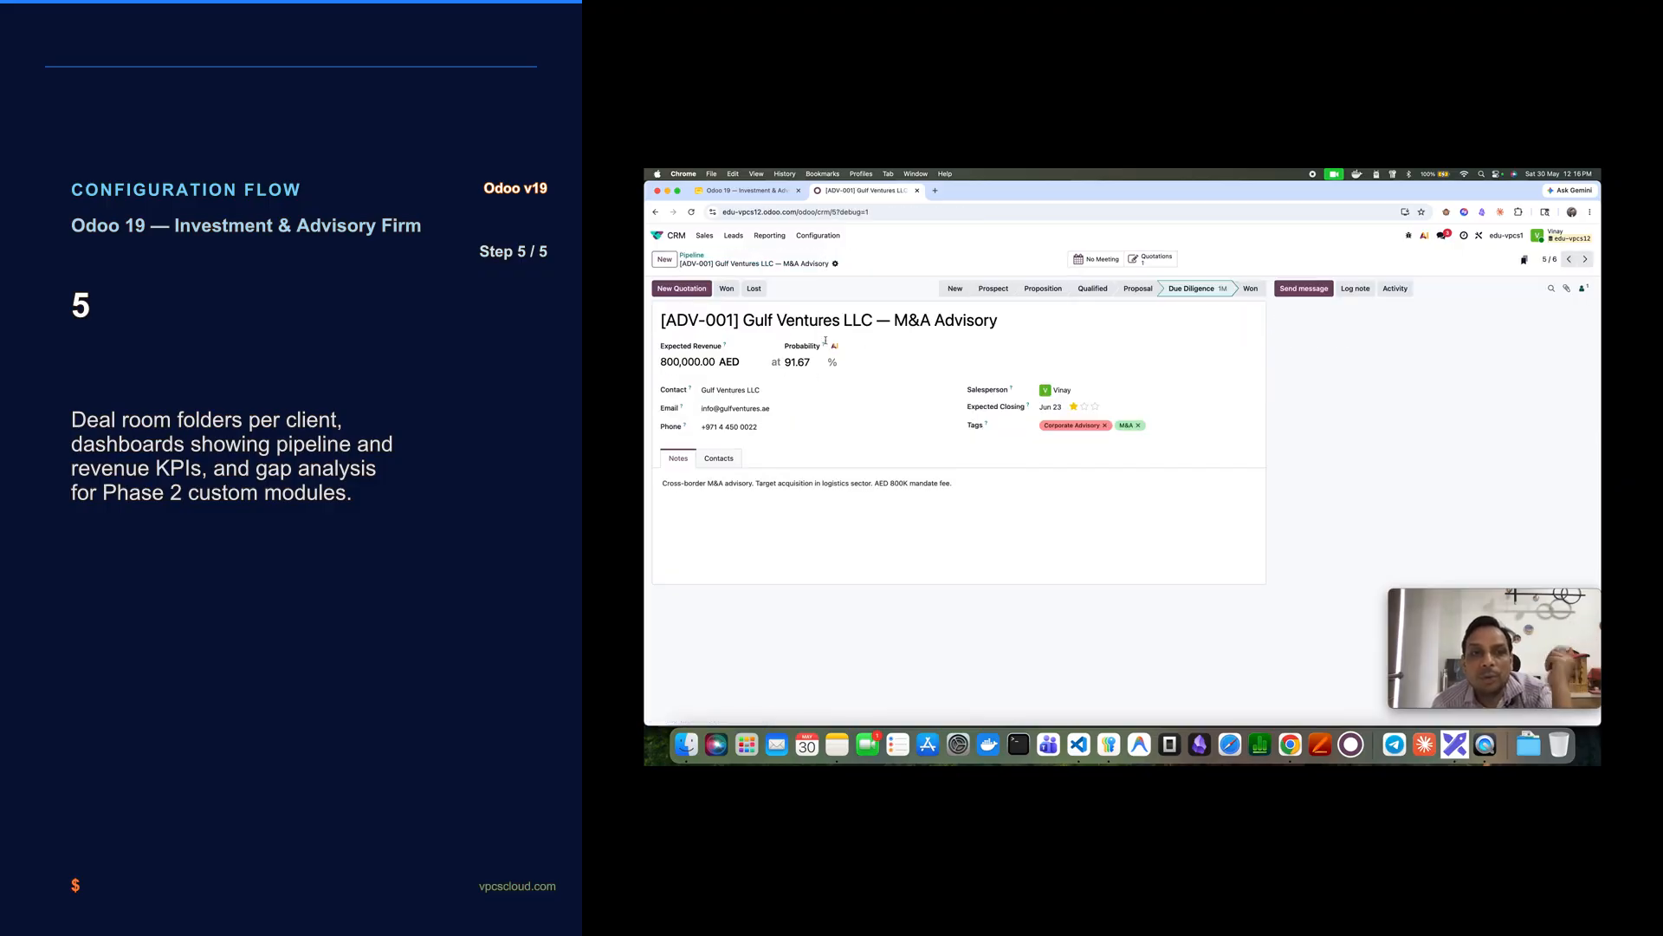
{"action": "left_click", "coordinate": [1142, 260]}
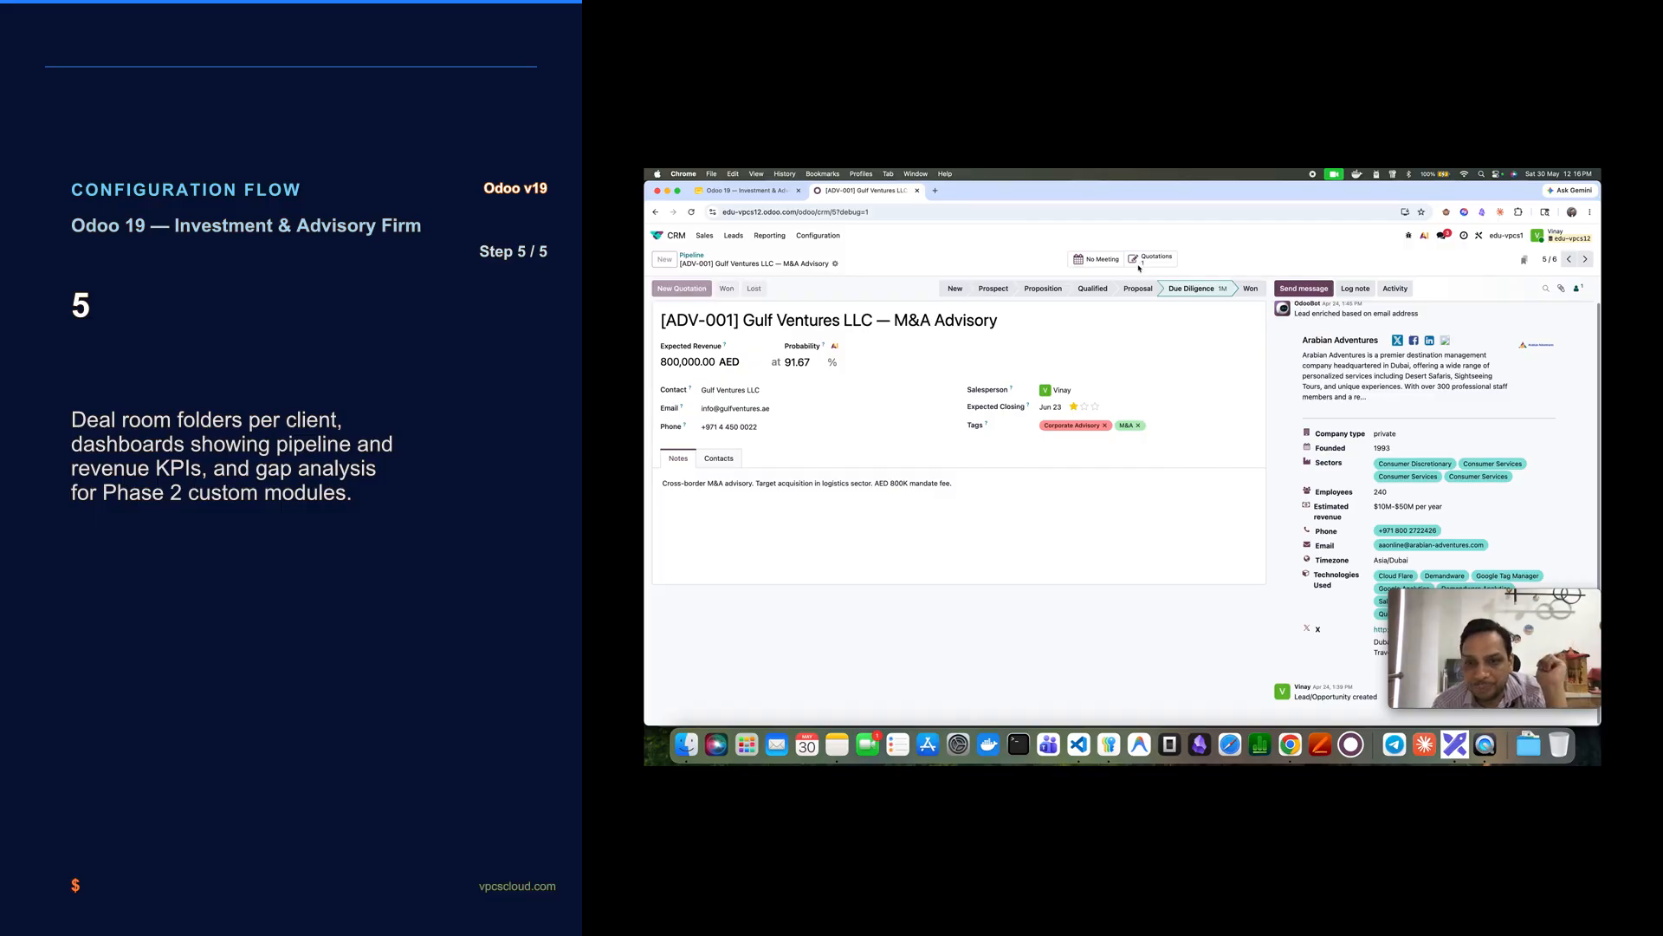
- Open the Al Noor Family Office order from My Quotations and review its Pre-IPO Investment Advisory product's invoicing policy
{"action": "left_click", "coordinate": [705, 235]}
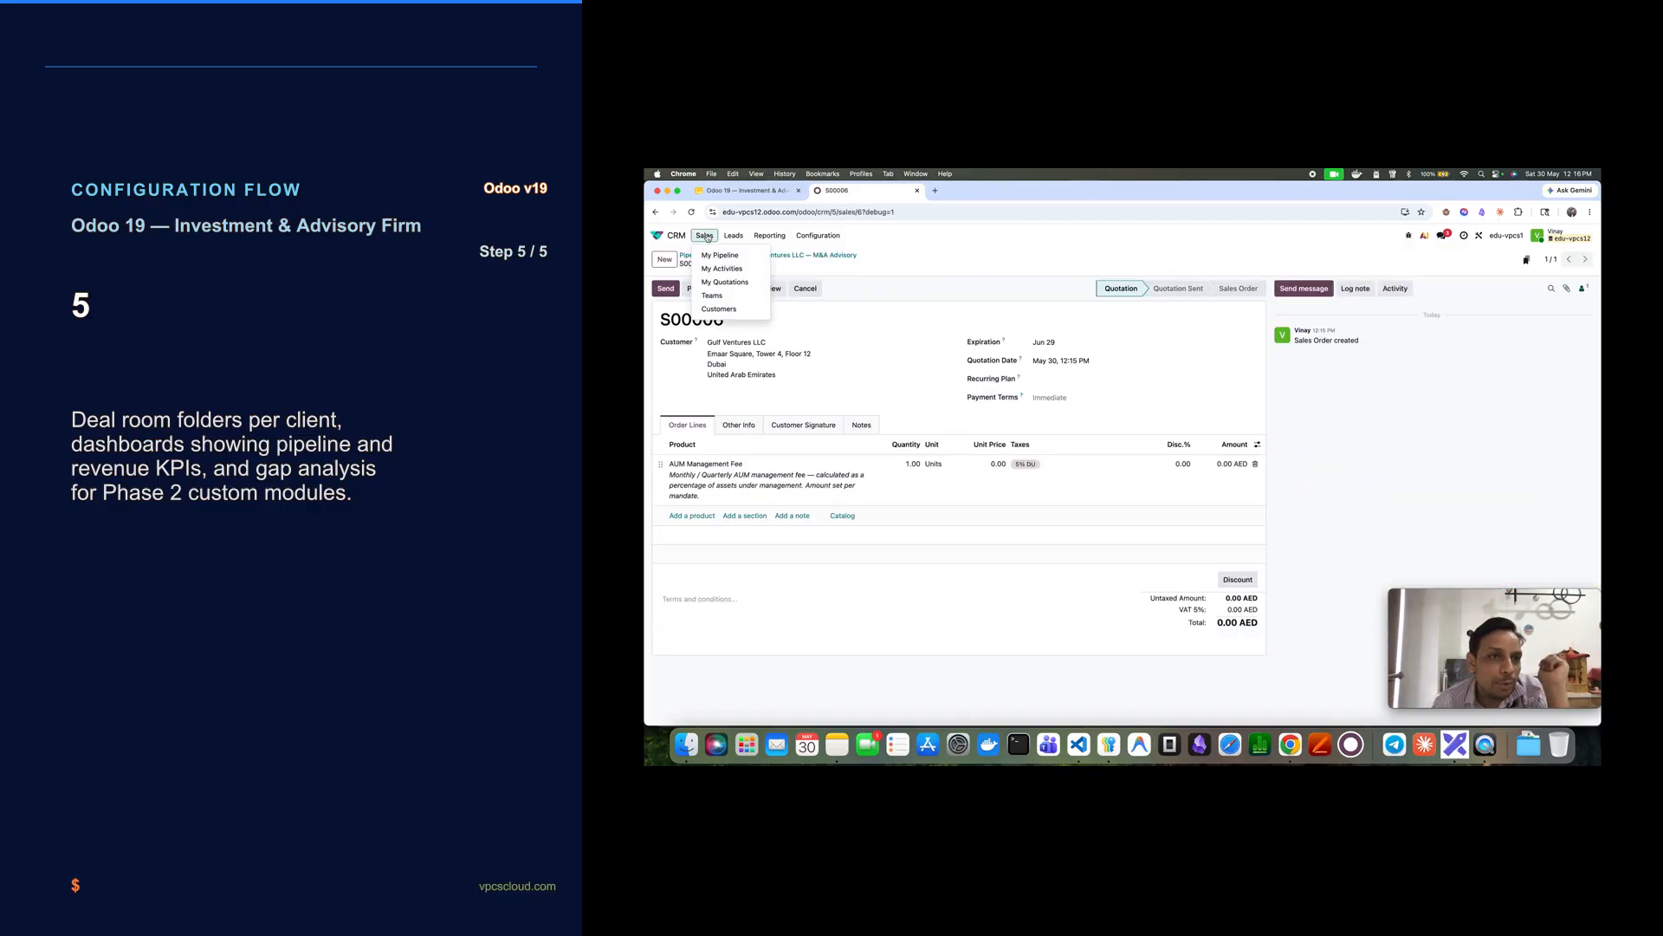
{"action": "left_click", "coordinate": [724, 282]}
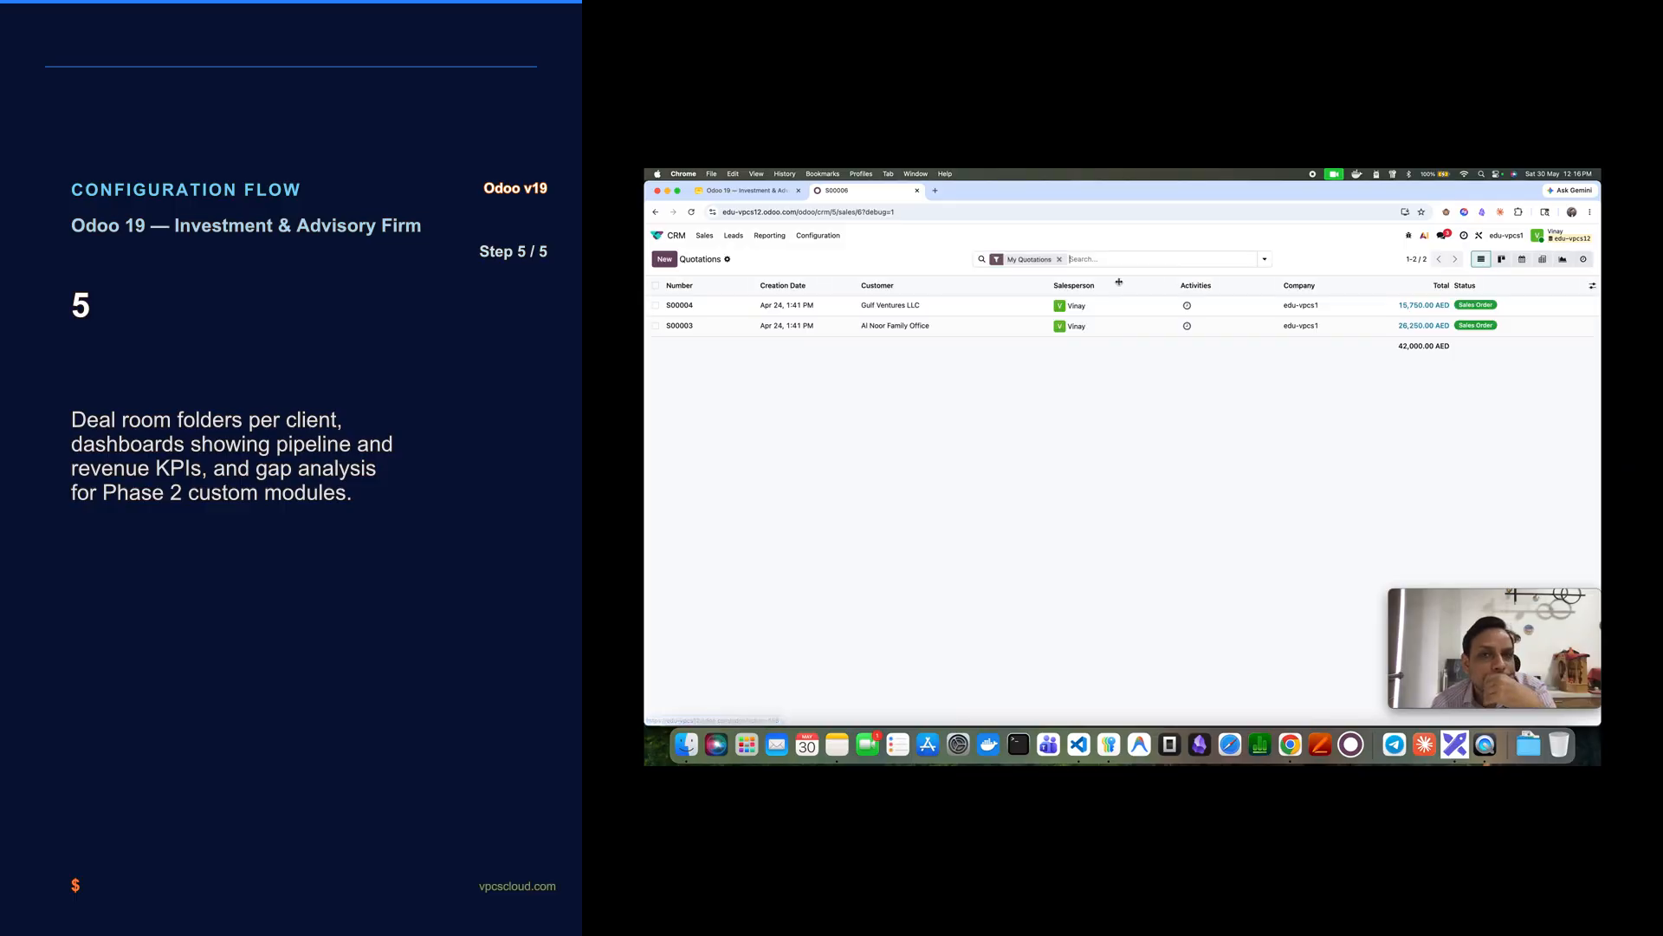
{"action": "left_click", "coordinate": [843, 348]}
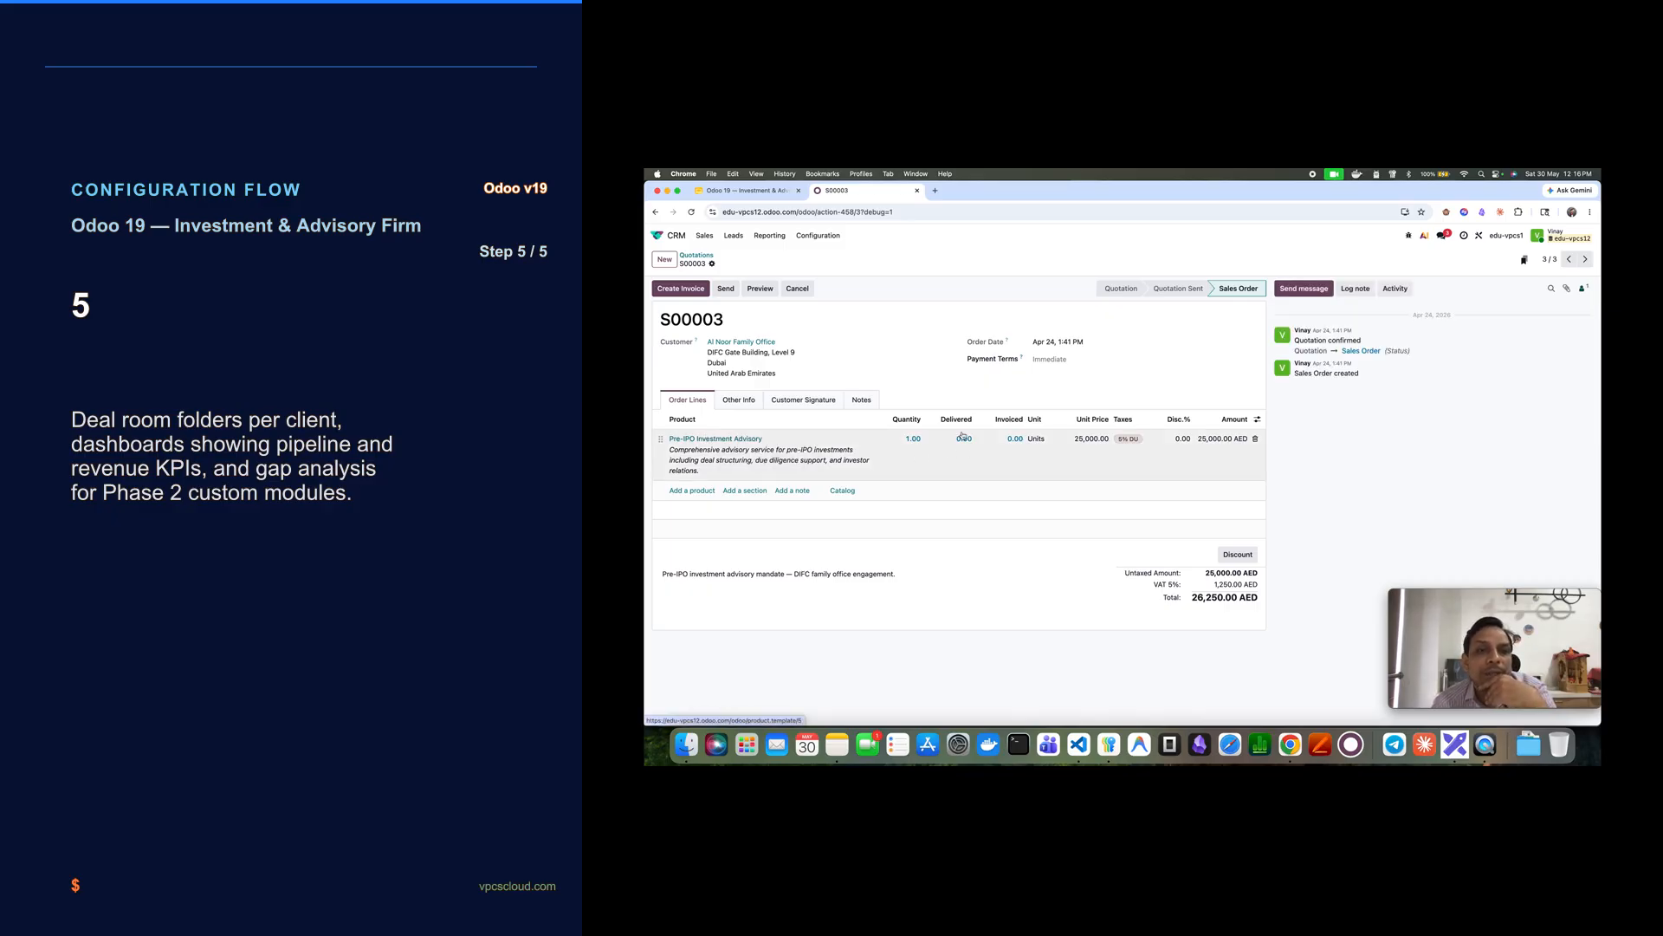
{"action": "left_click", "coordinate": [707, 438]}
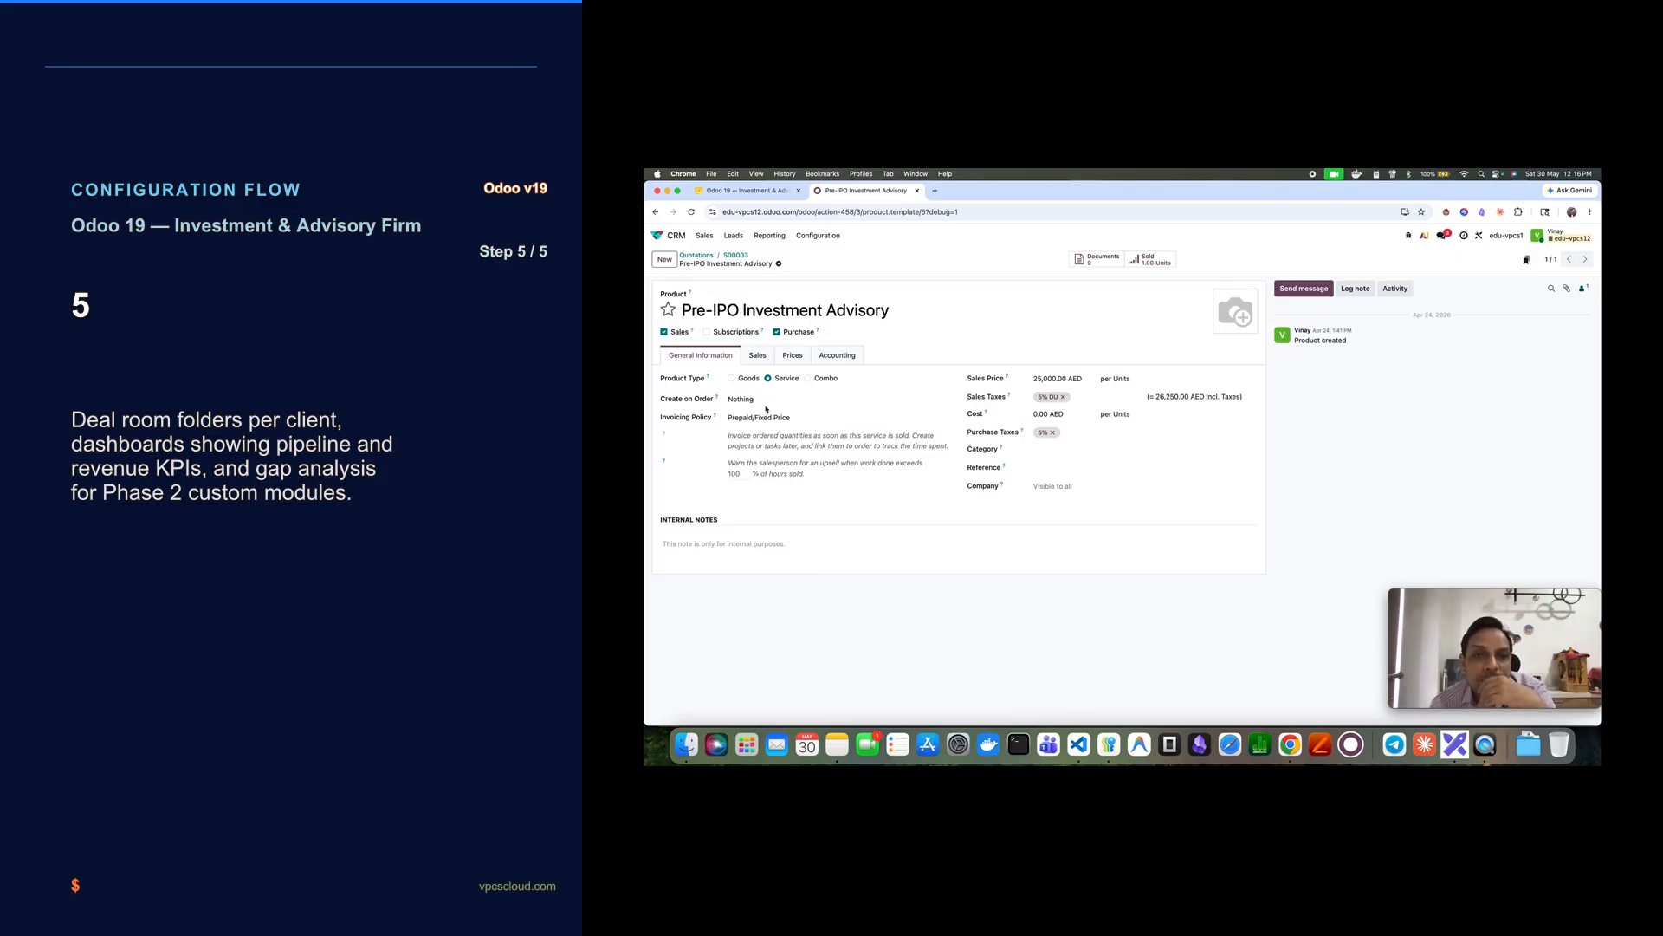
{"action": "left_click", "coordinate": [736, 255]}
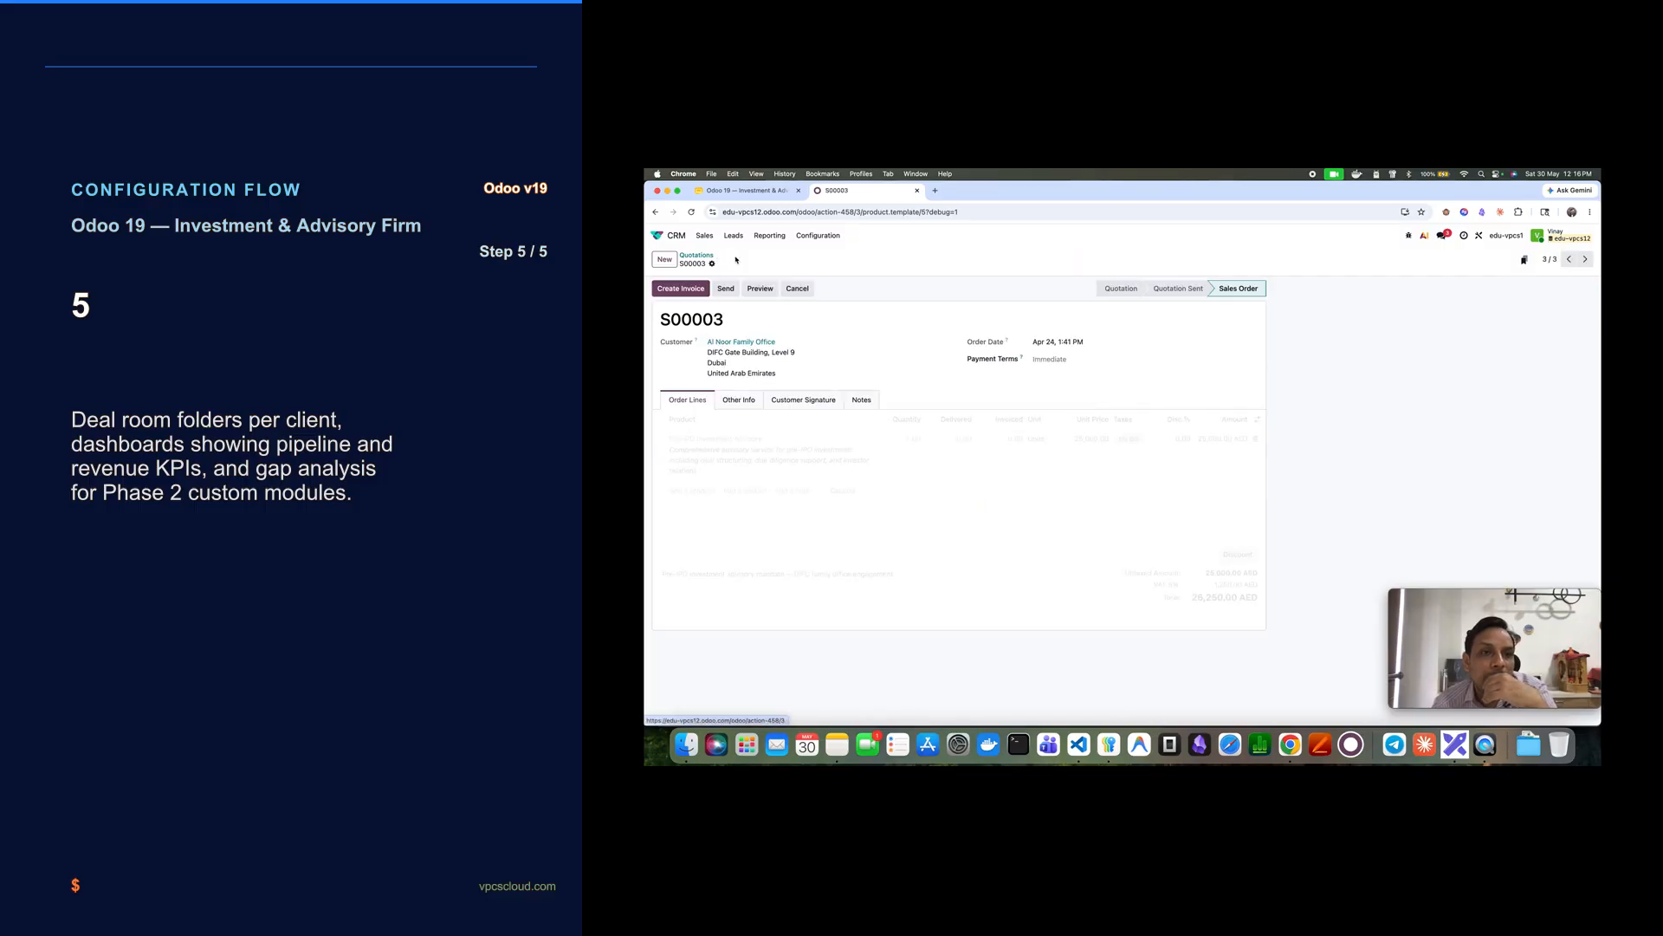
- Search the app menus for "product", open the Sales products list and view the AUM Management Fee product
{"action": "left_click", "coordinate": [704, 235]}
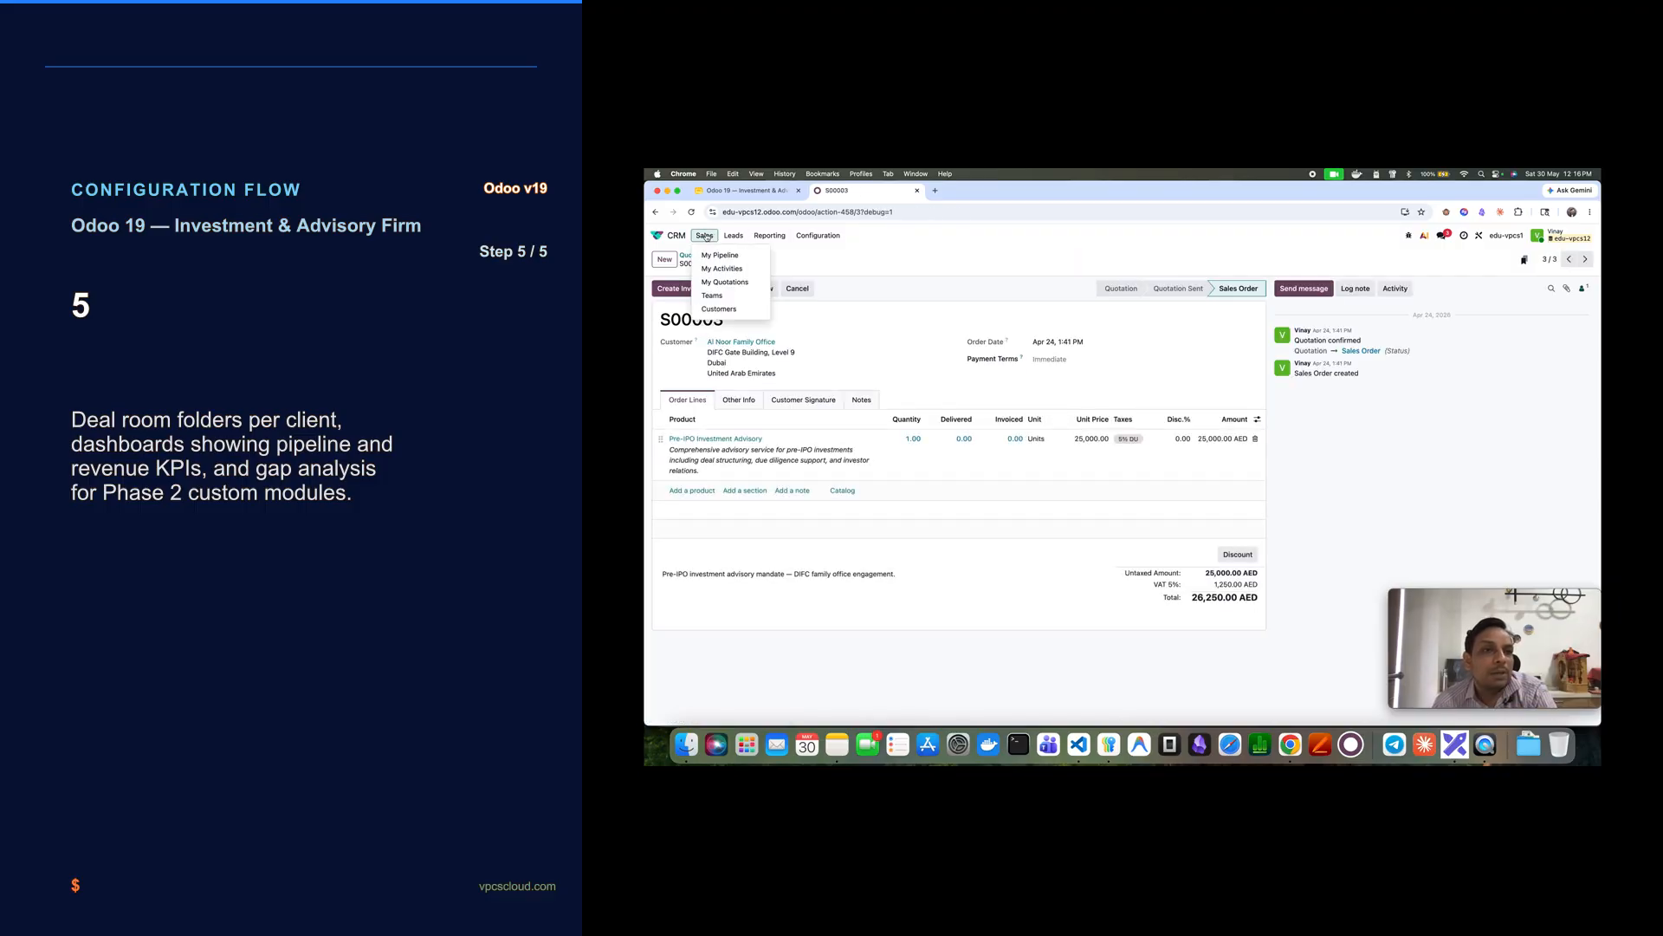
{"action": "left_click", "coordinate": [681, 236]}
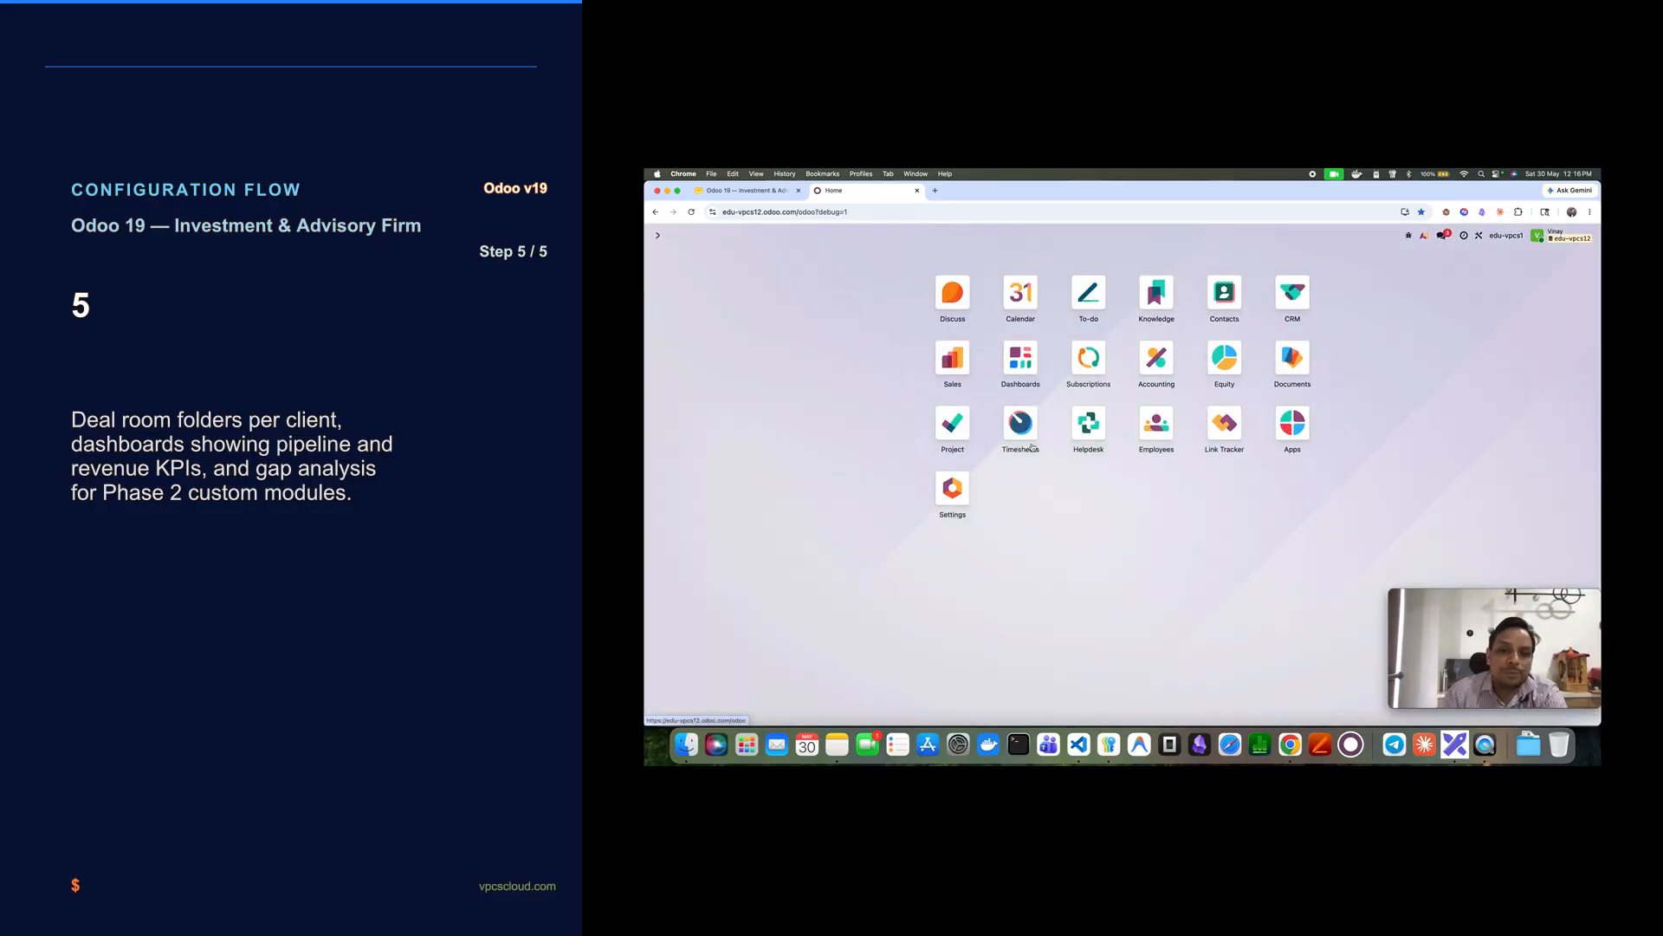
{"action": "type", "text": "product"}
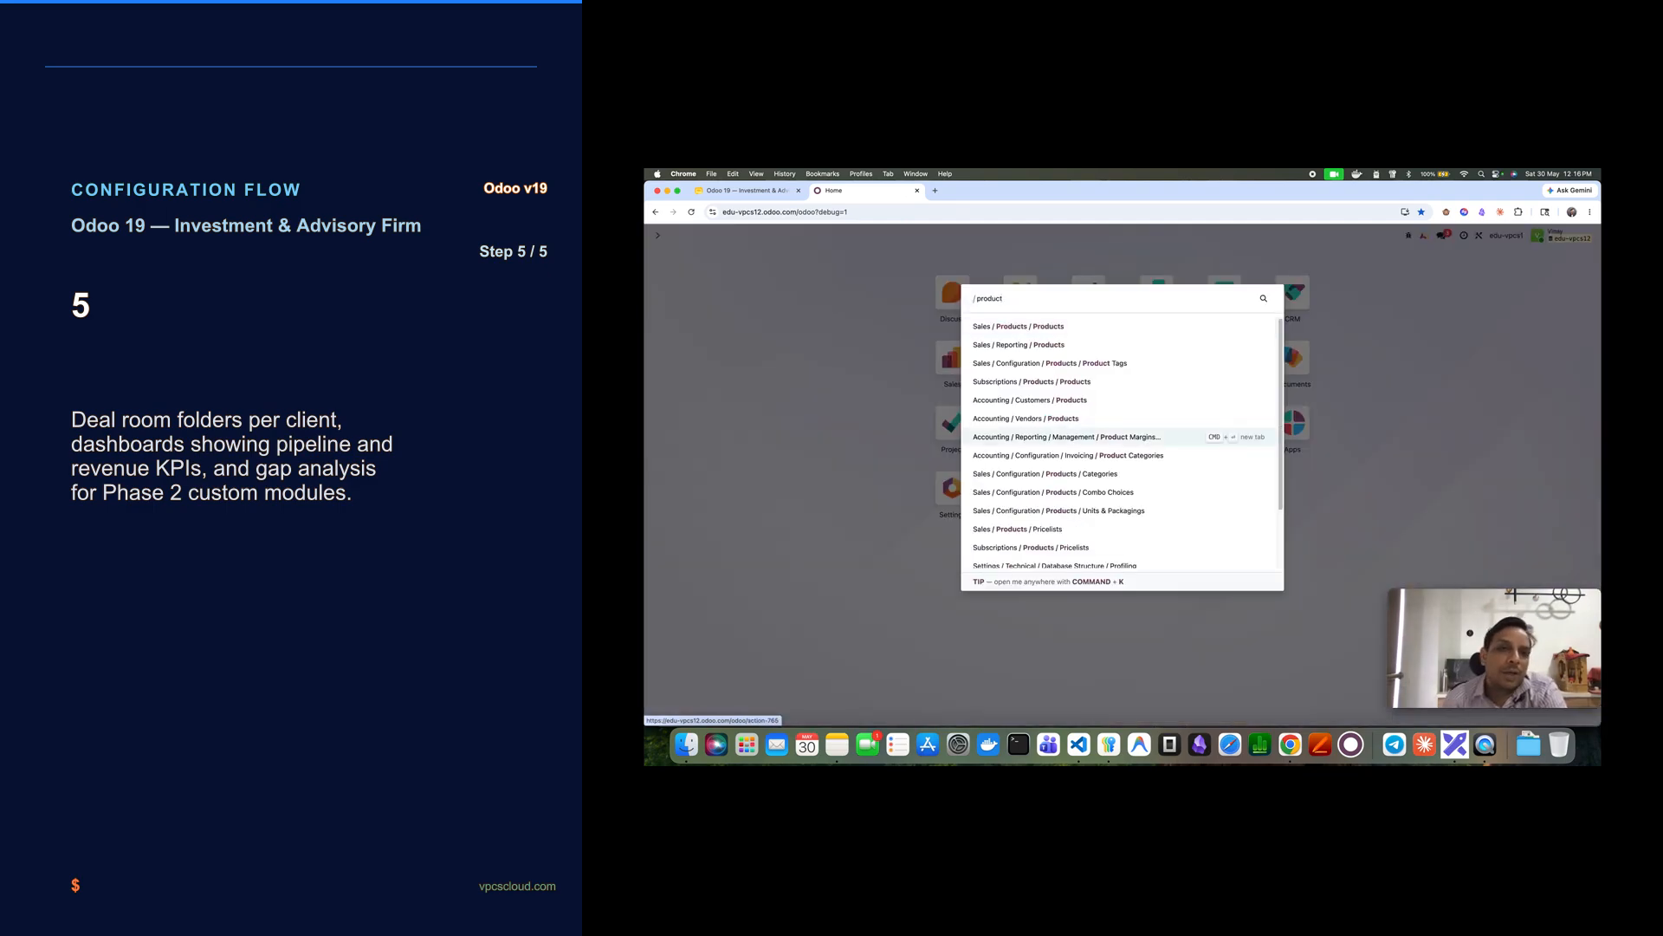
{"action": "left_click", "coordinate": [1058, 327]}
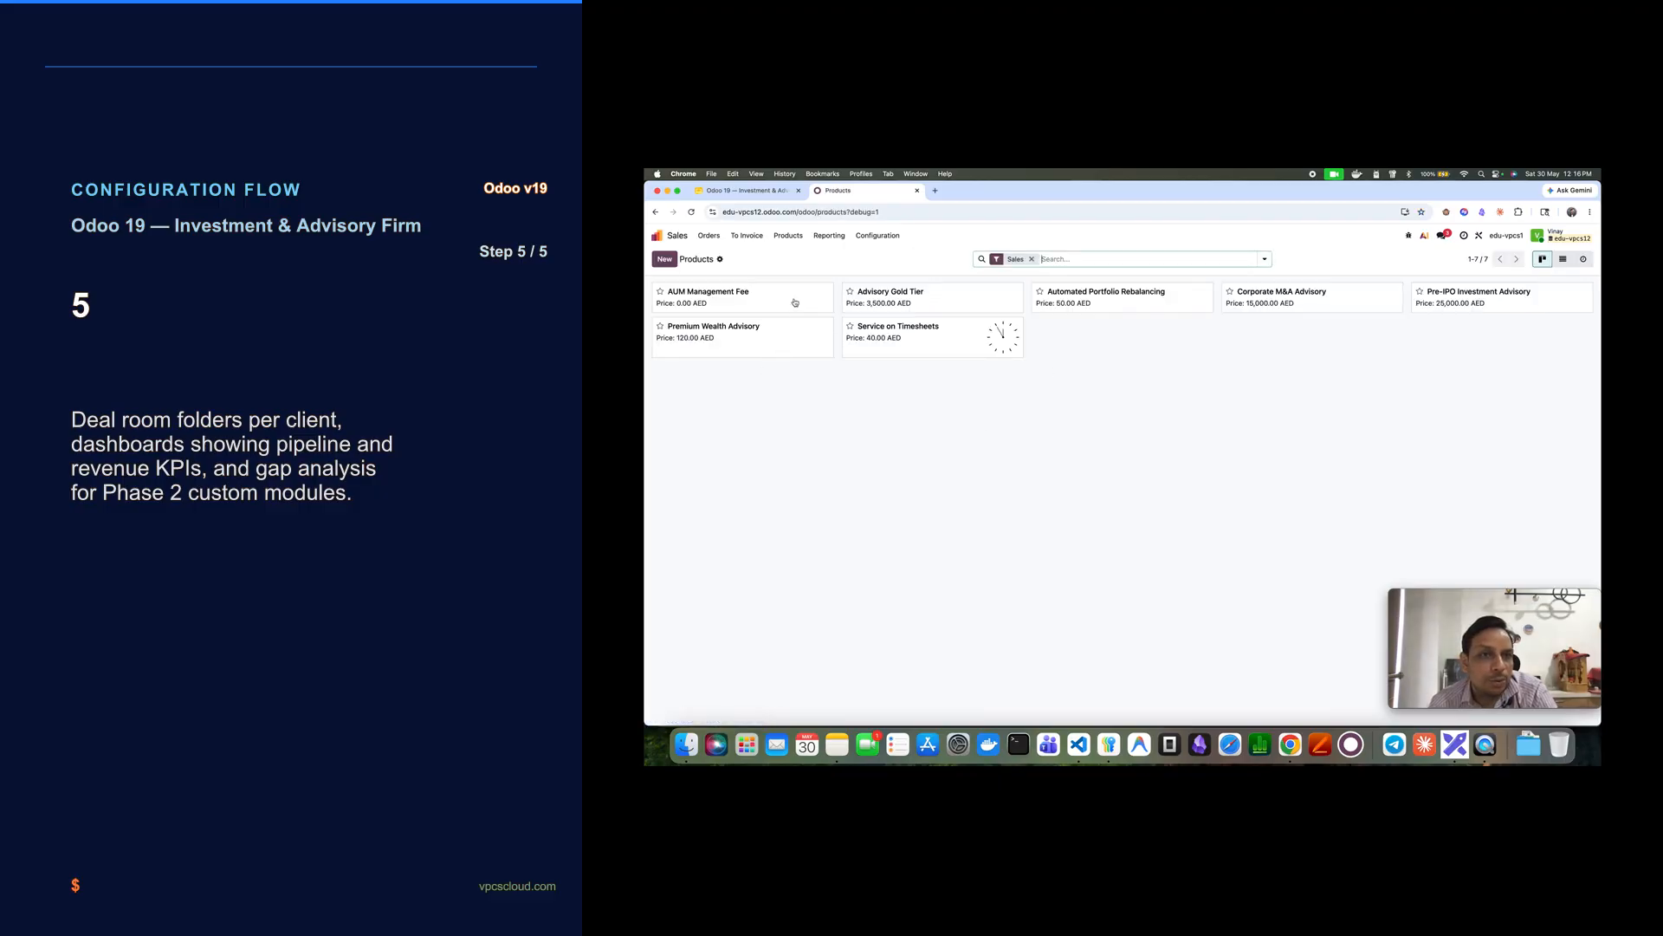
{"action": "left_click", "coordinate": [794, 303]}
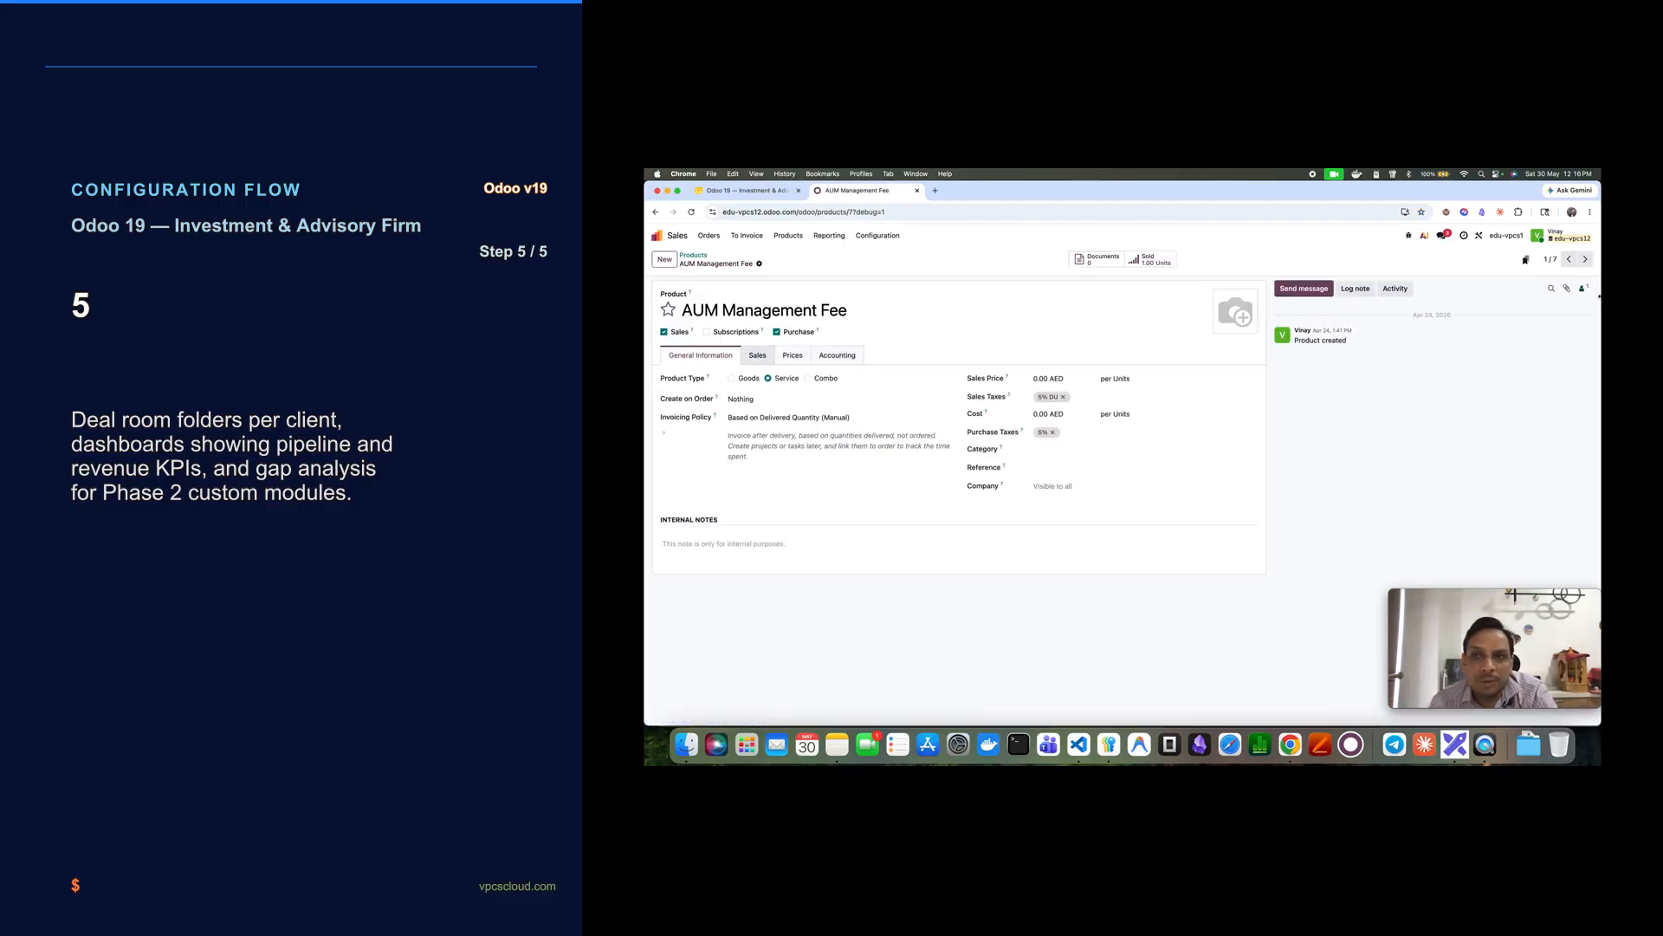
- Advance to the Advisory Gold Tier product and check its project template choices for the service
{"action": "left_click", "coordinate": [1587, 261]}
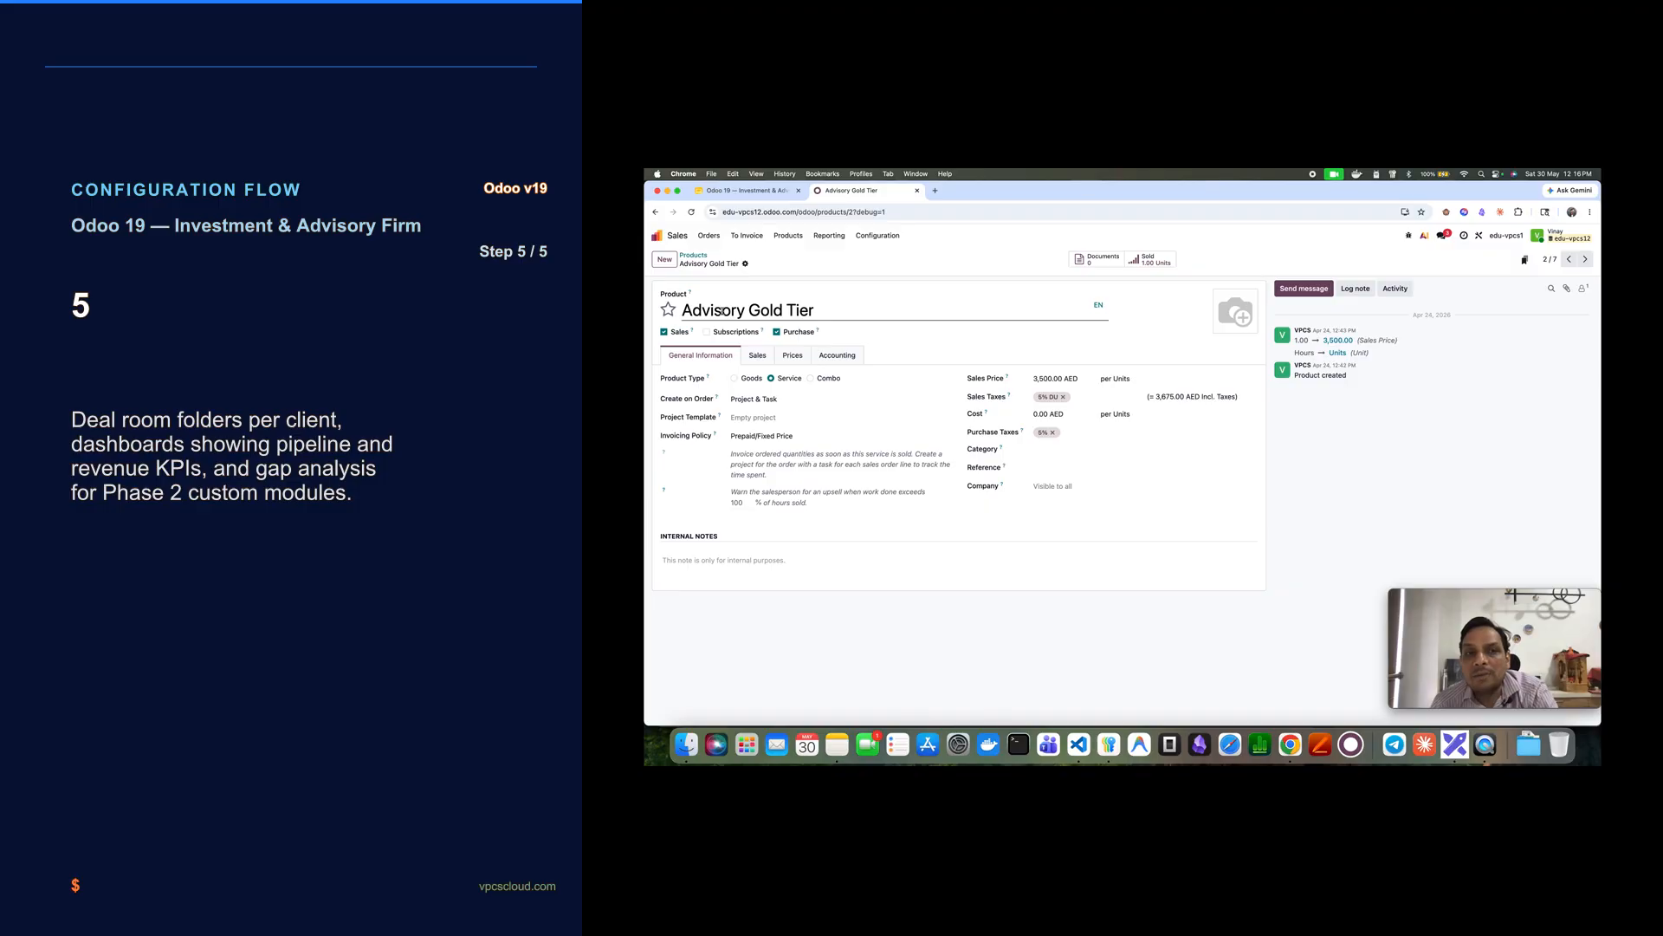
{"action": "left_click_drag", "start_coordinate": [683, 310], "coordinate": [837, 313]}
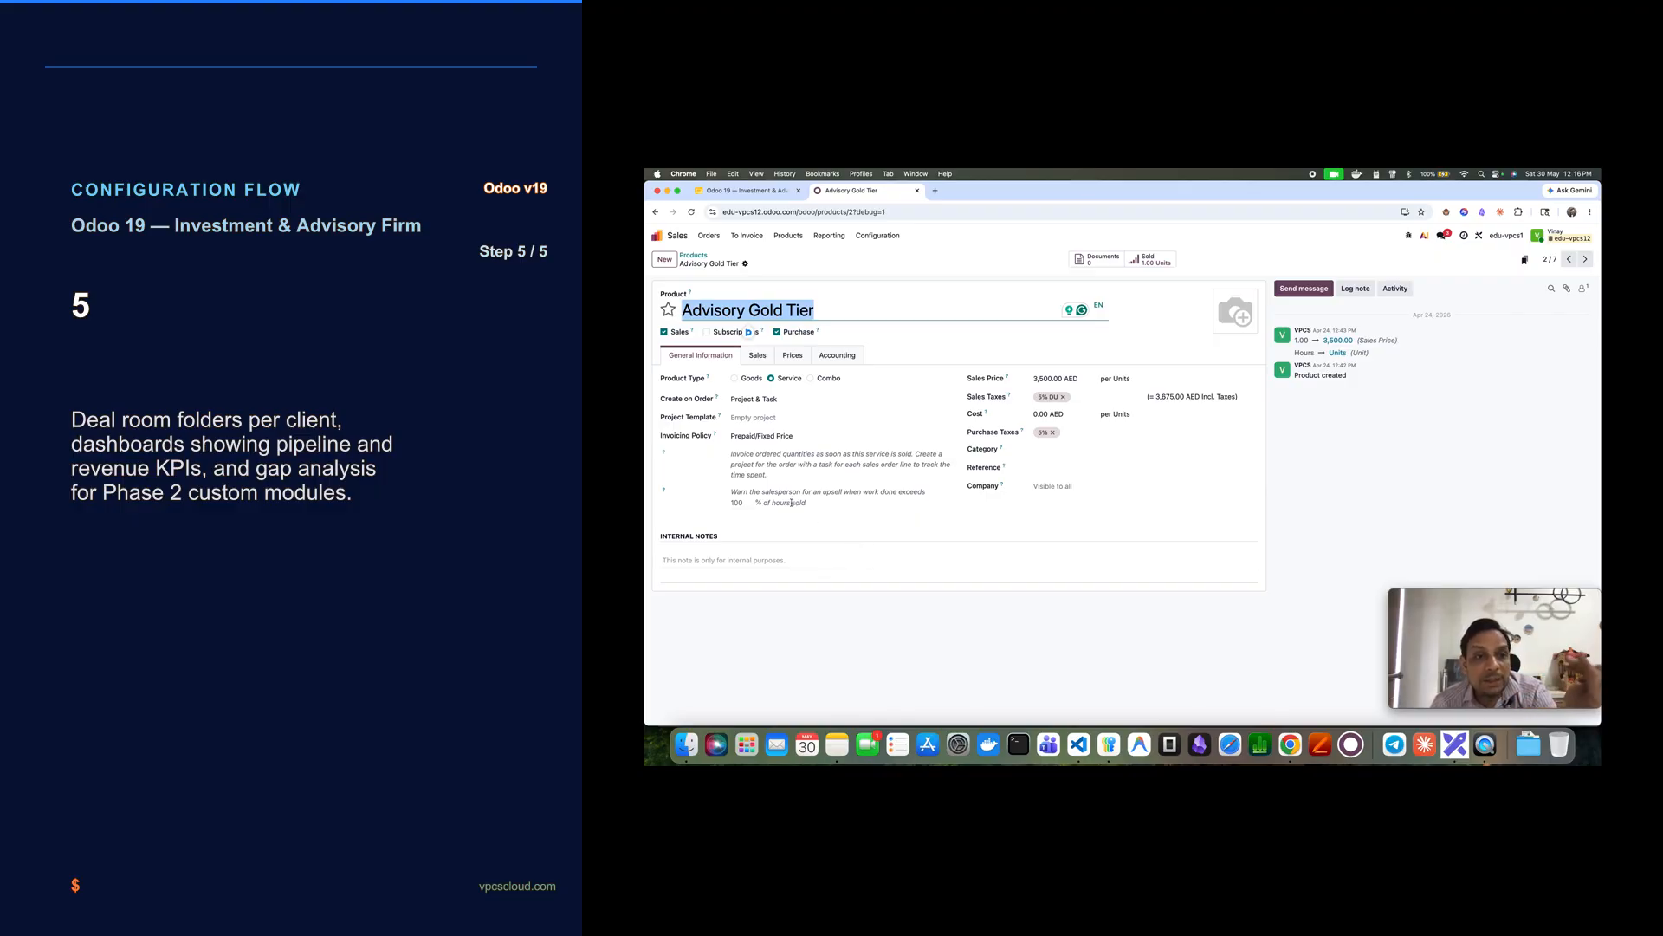
{"action": "left_click", "coordinate": [761, 417]}
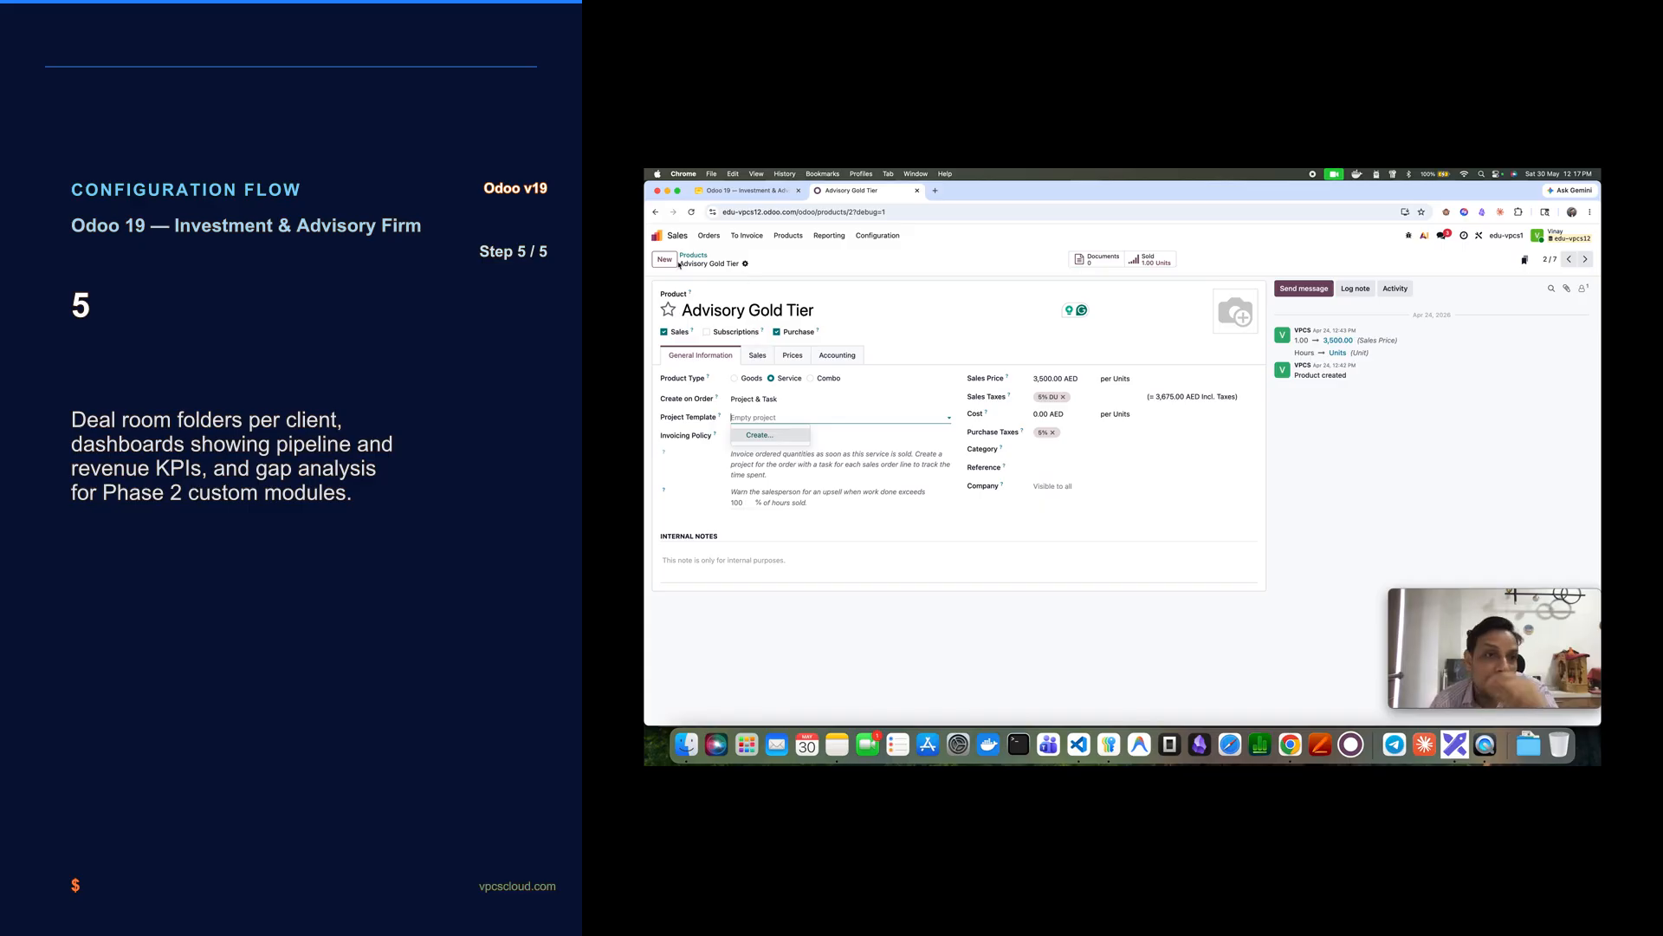
- Browse the products from Automated Portfolio Rebalancing through Premium Wealth Advisory, checking their settings, and return to the products list
{"action": "left_click", "coordinate": [704, 258]}
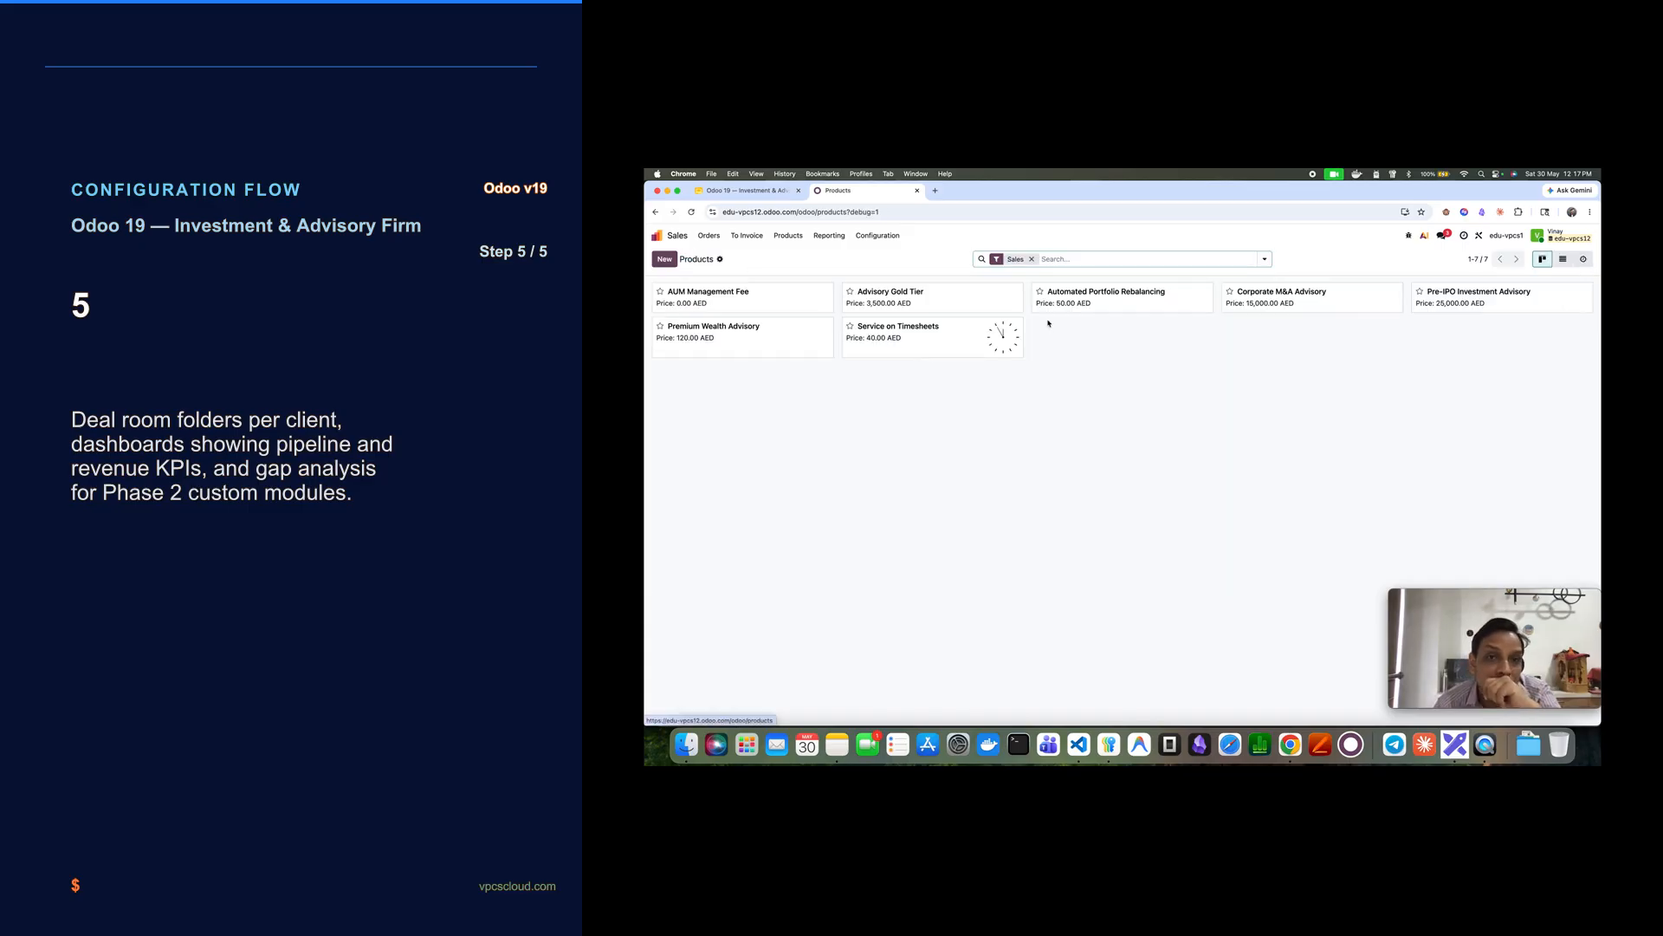
{"action": "left_click", "coordinate": [1112, 303]}
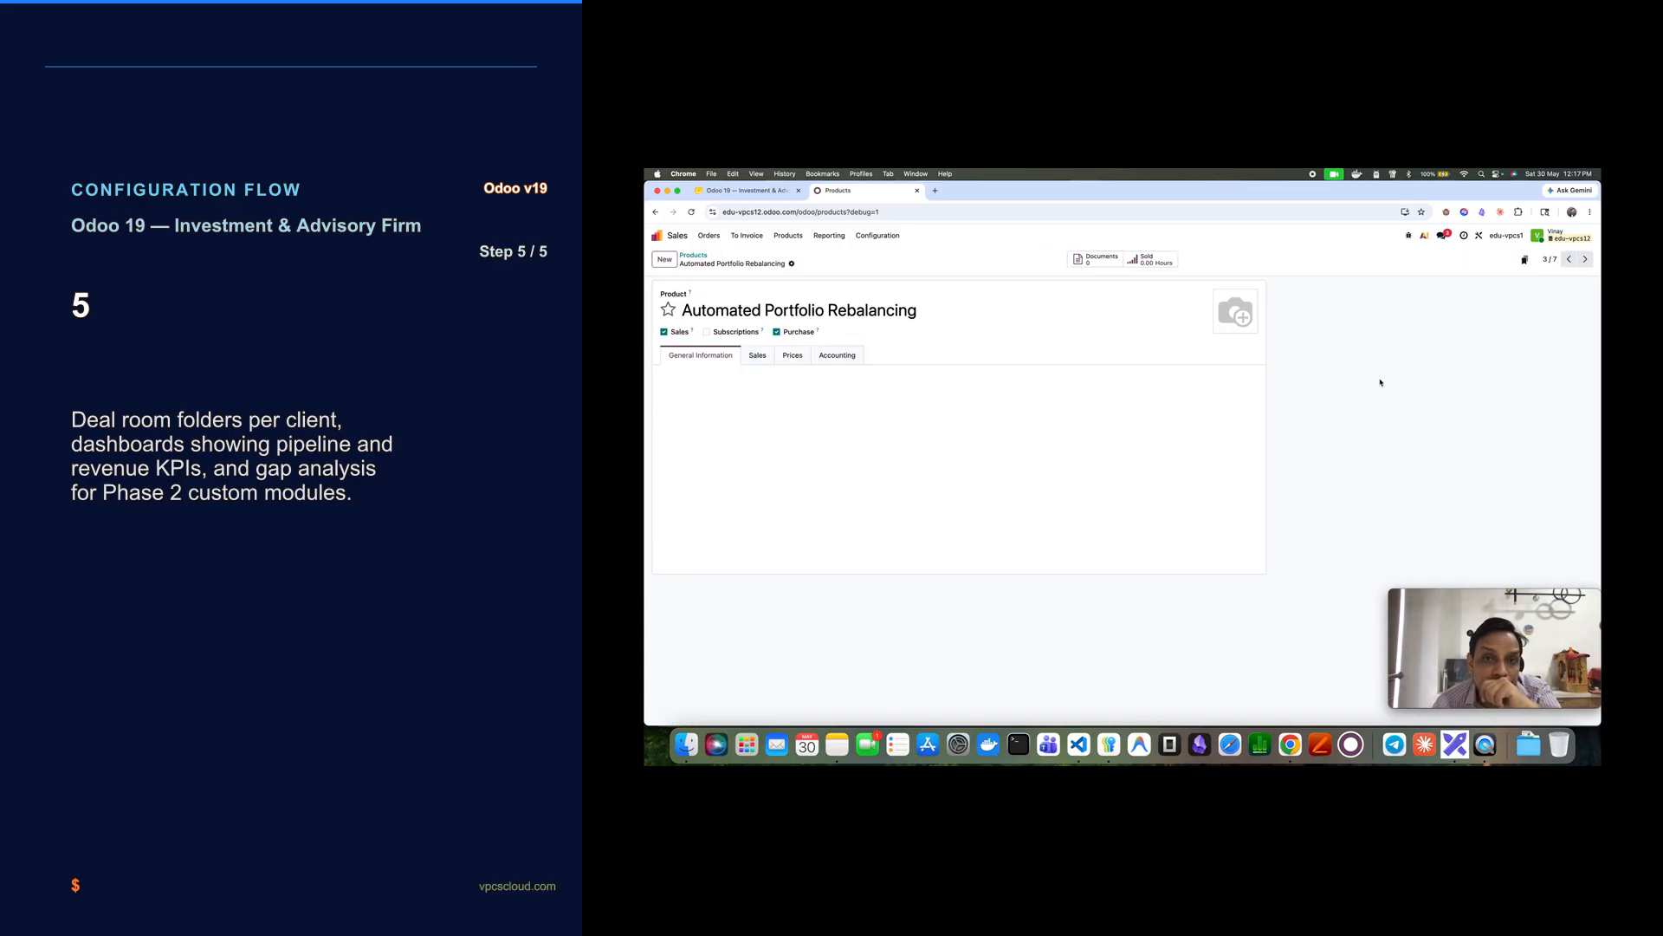
{"action": "left_click", "coordinate": [1585, 261]}
{"action": "left_click", "coordinate": [1585, 261]}
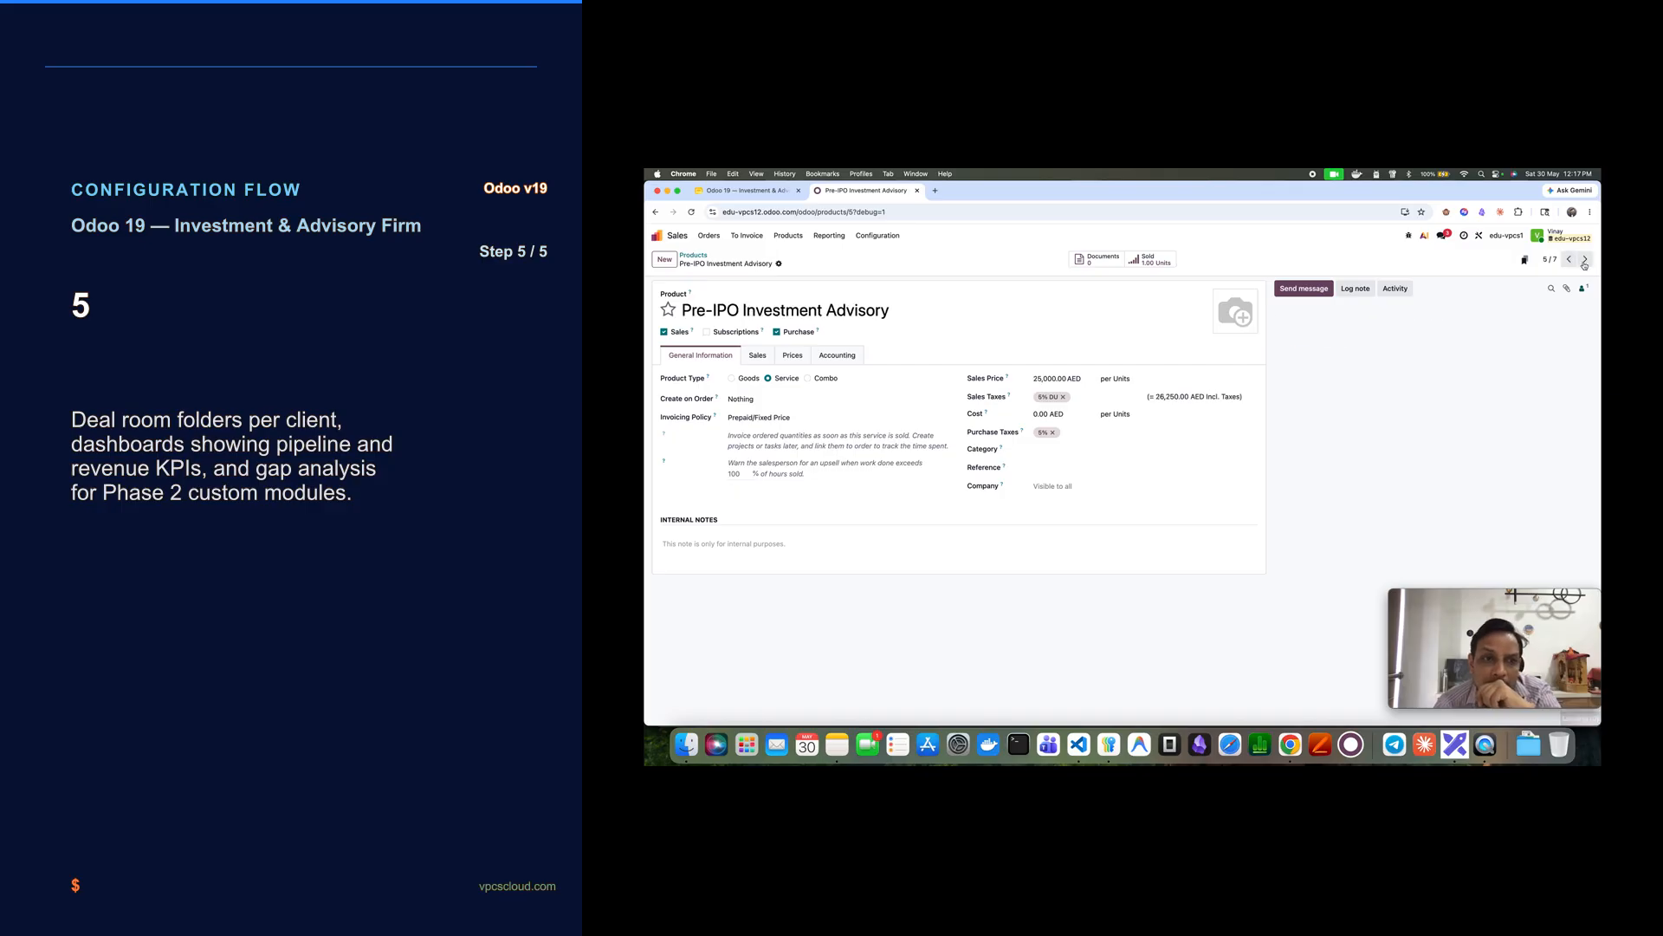
{"action": "left_click", "coordinate": [1585, 261]}
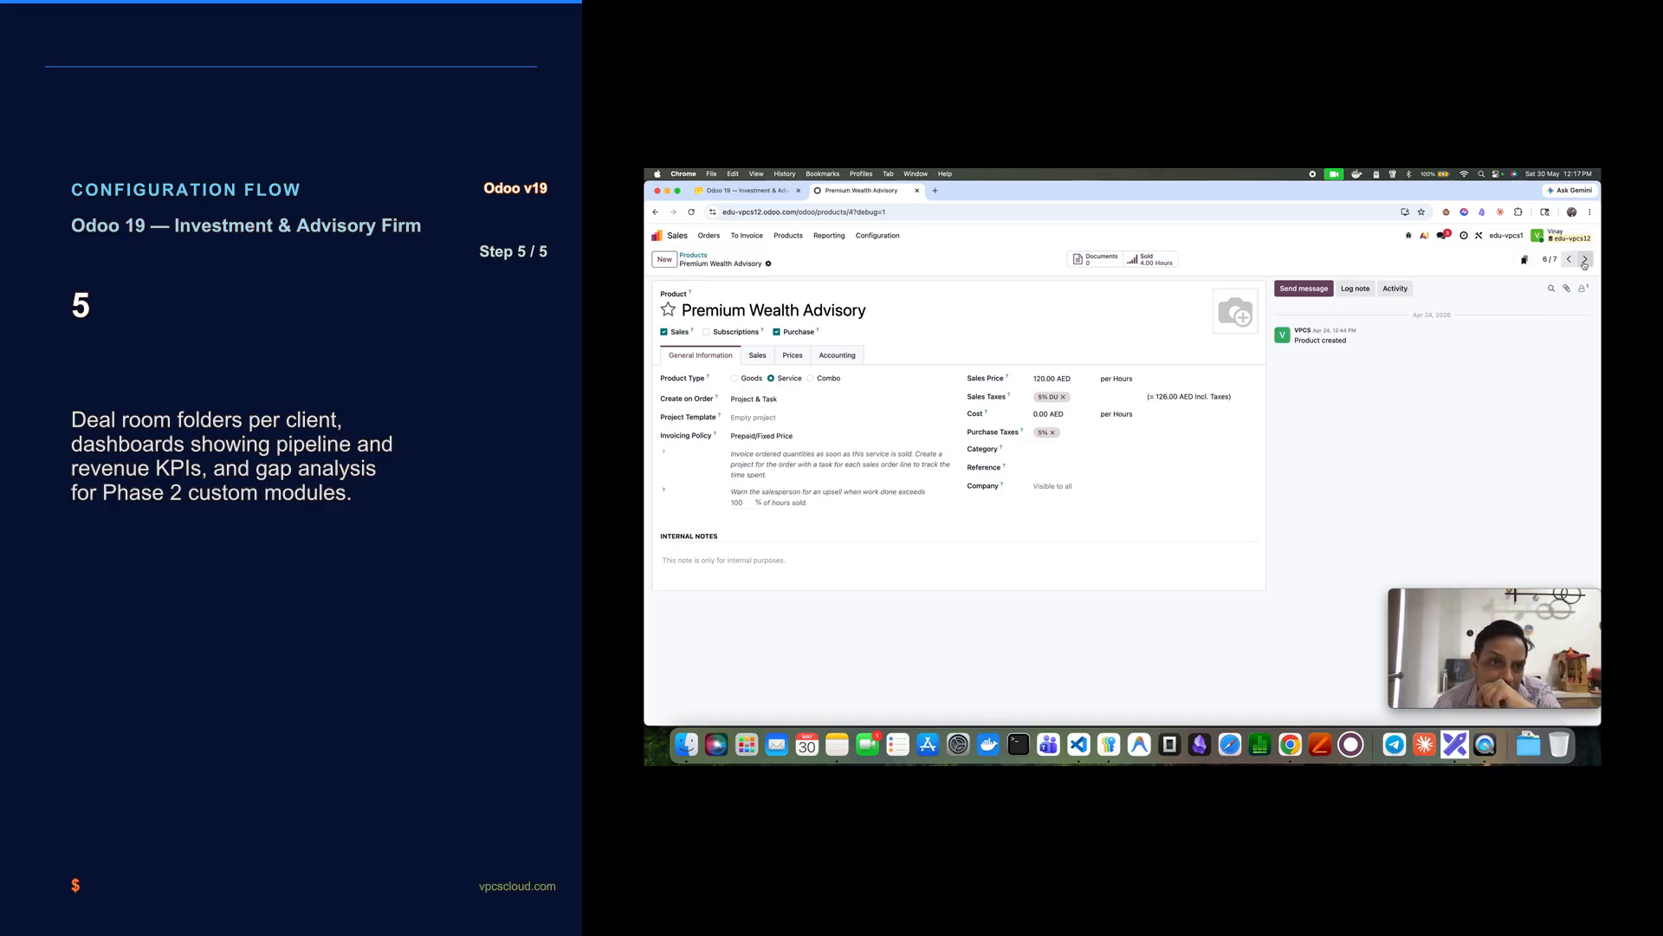
{"action": "left_click", "coordinate": [693, 255]}
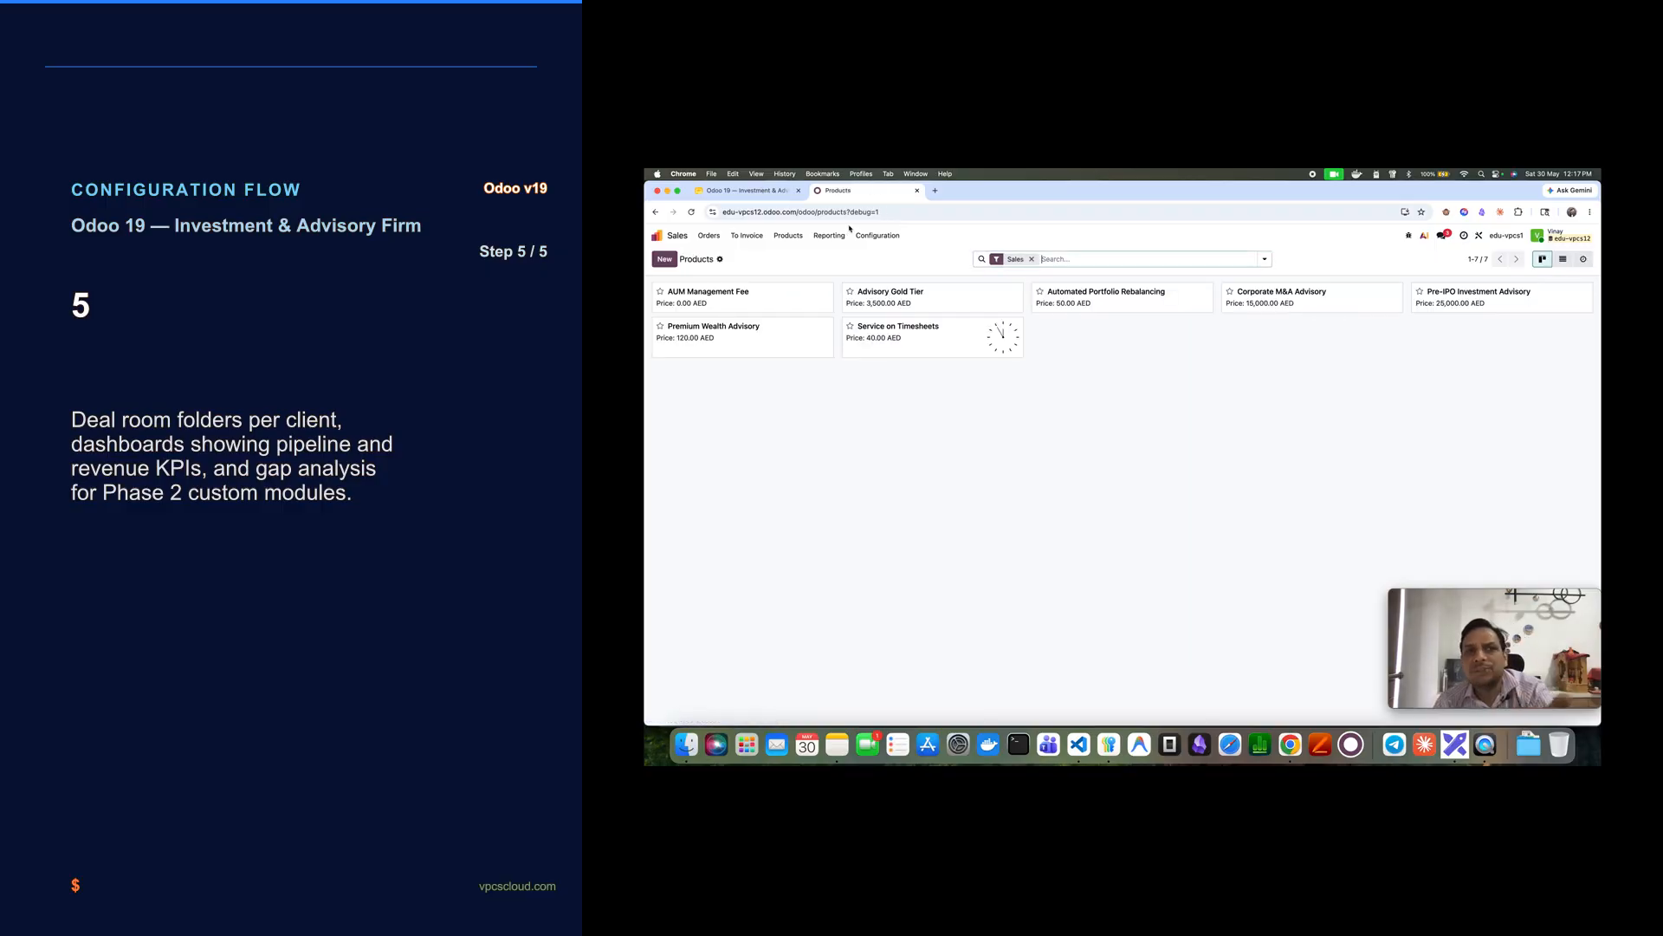
- Open the sales orders list and page through the orders from the newest to the Advisory Gold Tier order
{"action": "left_click", "coordinate": [718, 237]}
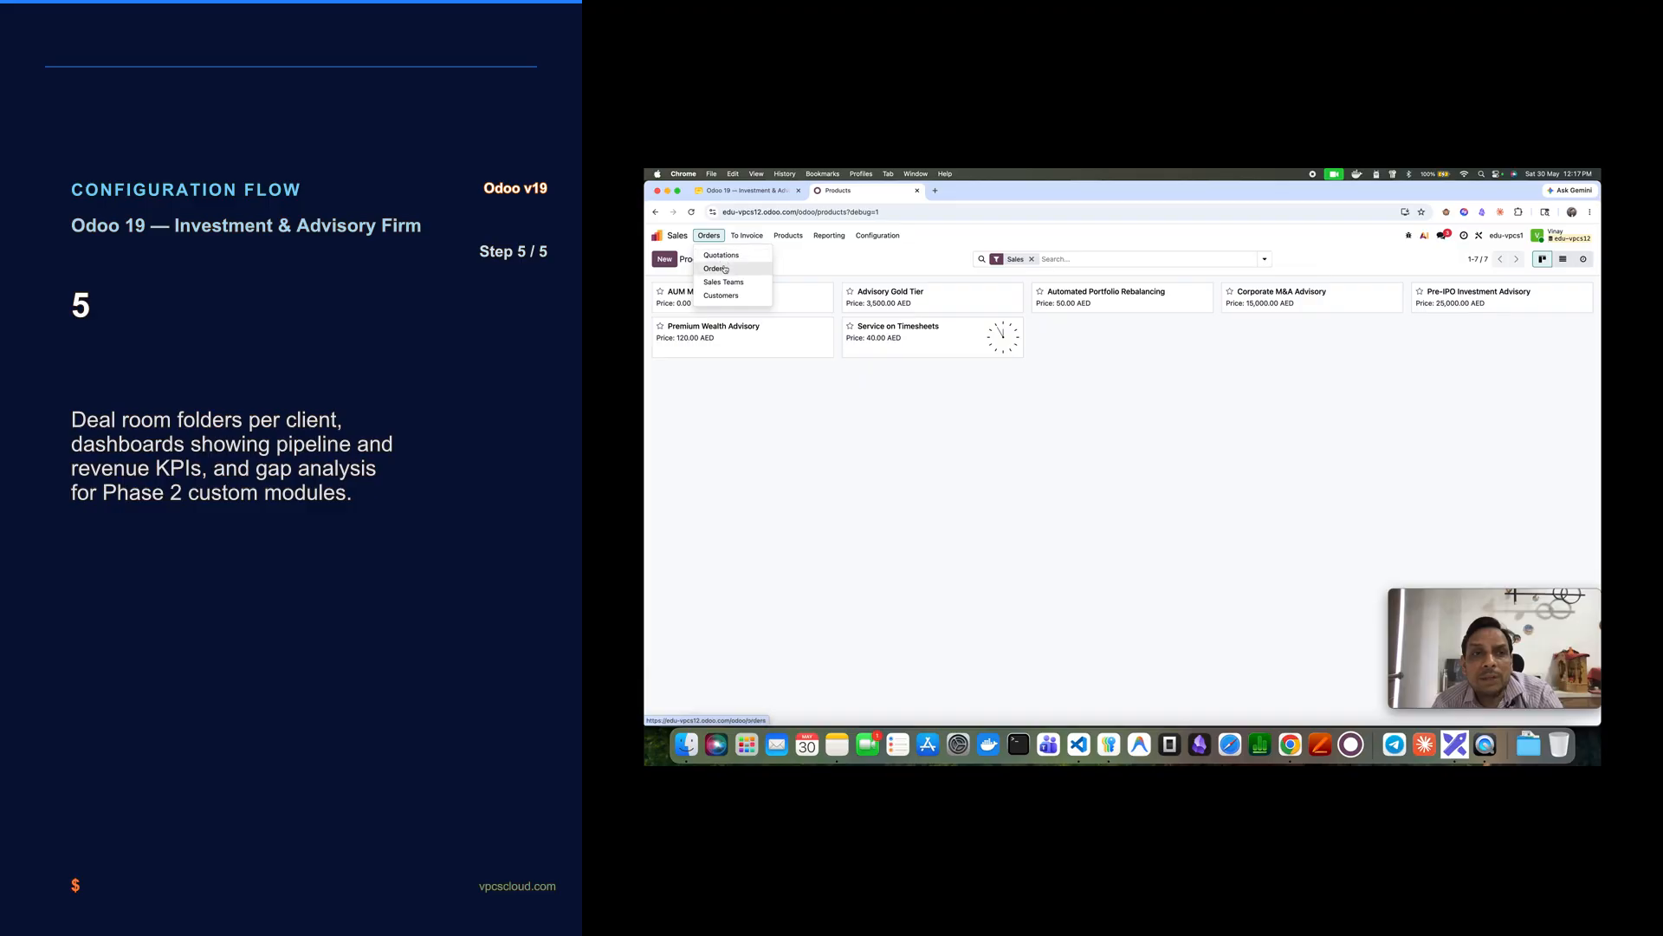
{"action": "left_click", "coordinate": [727, 266]}
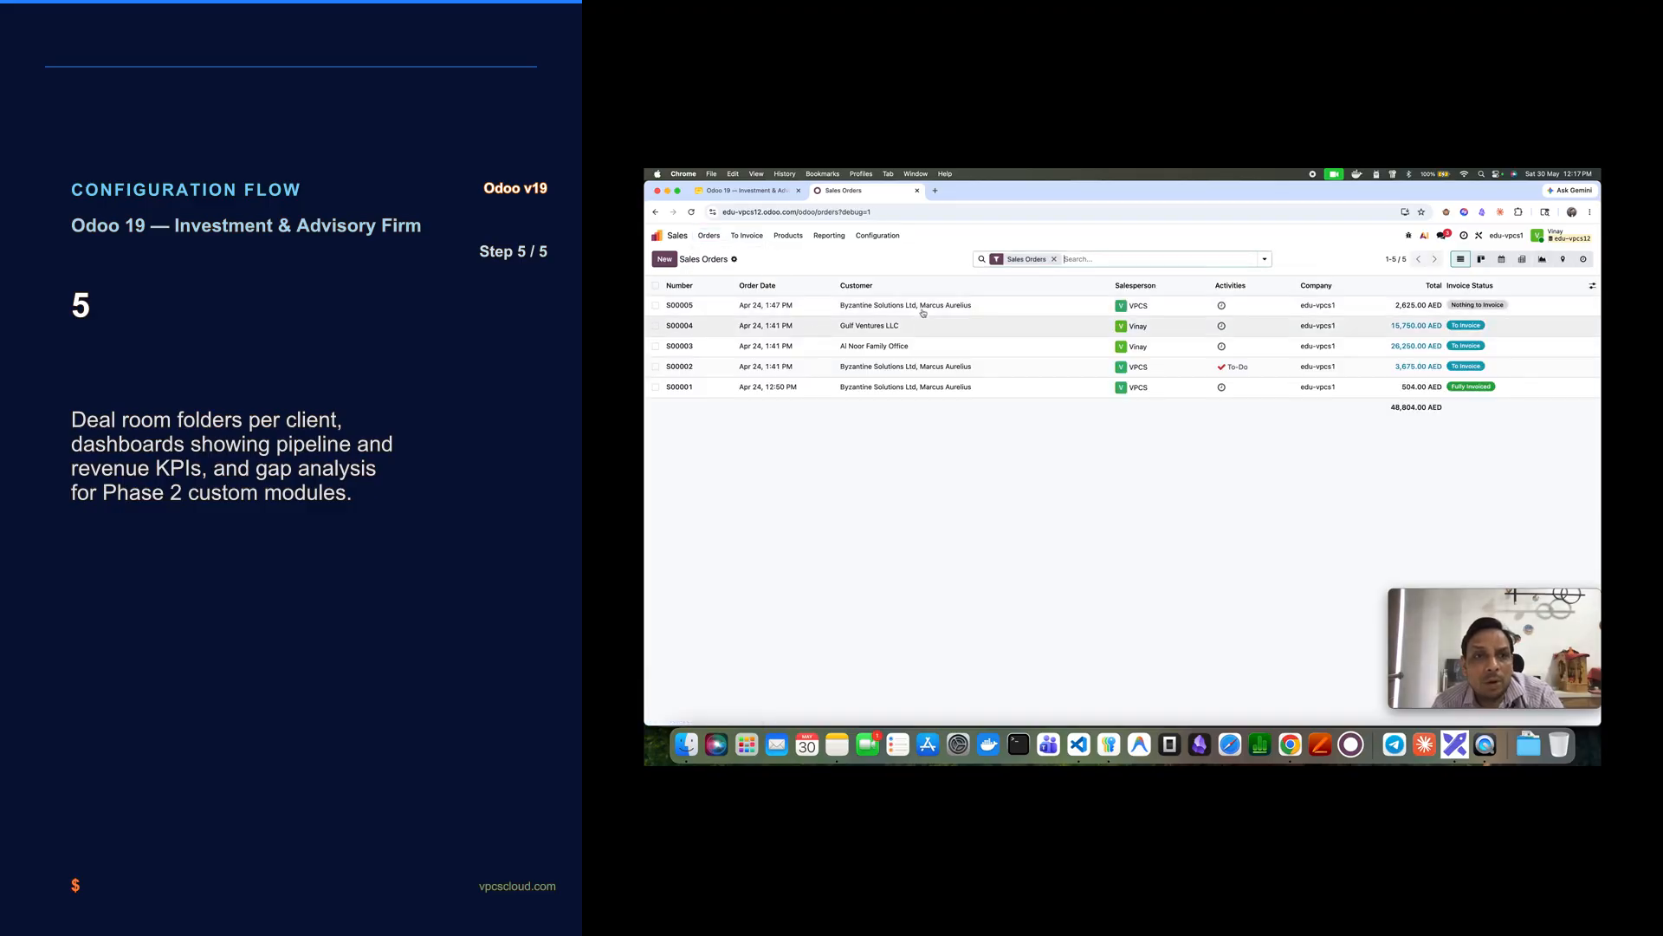
{"action": "left_click", "coordinate": [924, 308]}
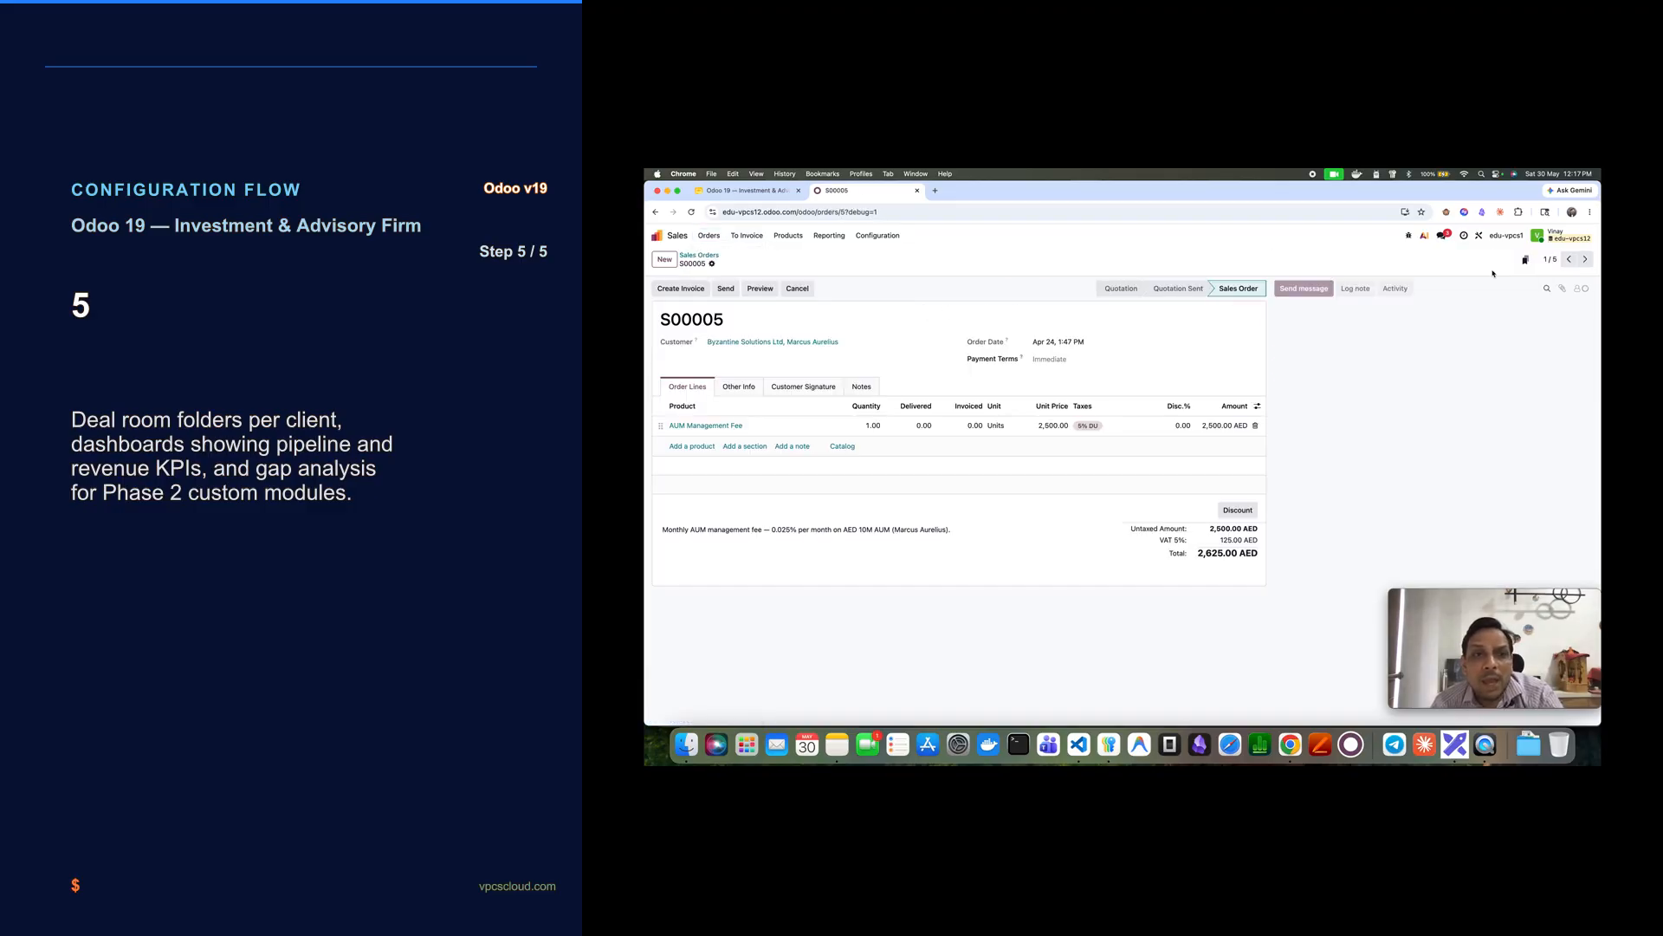
{"action": "left_click", "coordinate": [1585, 260]}
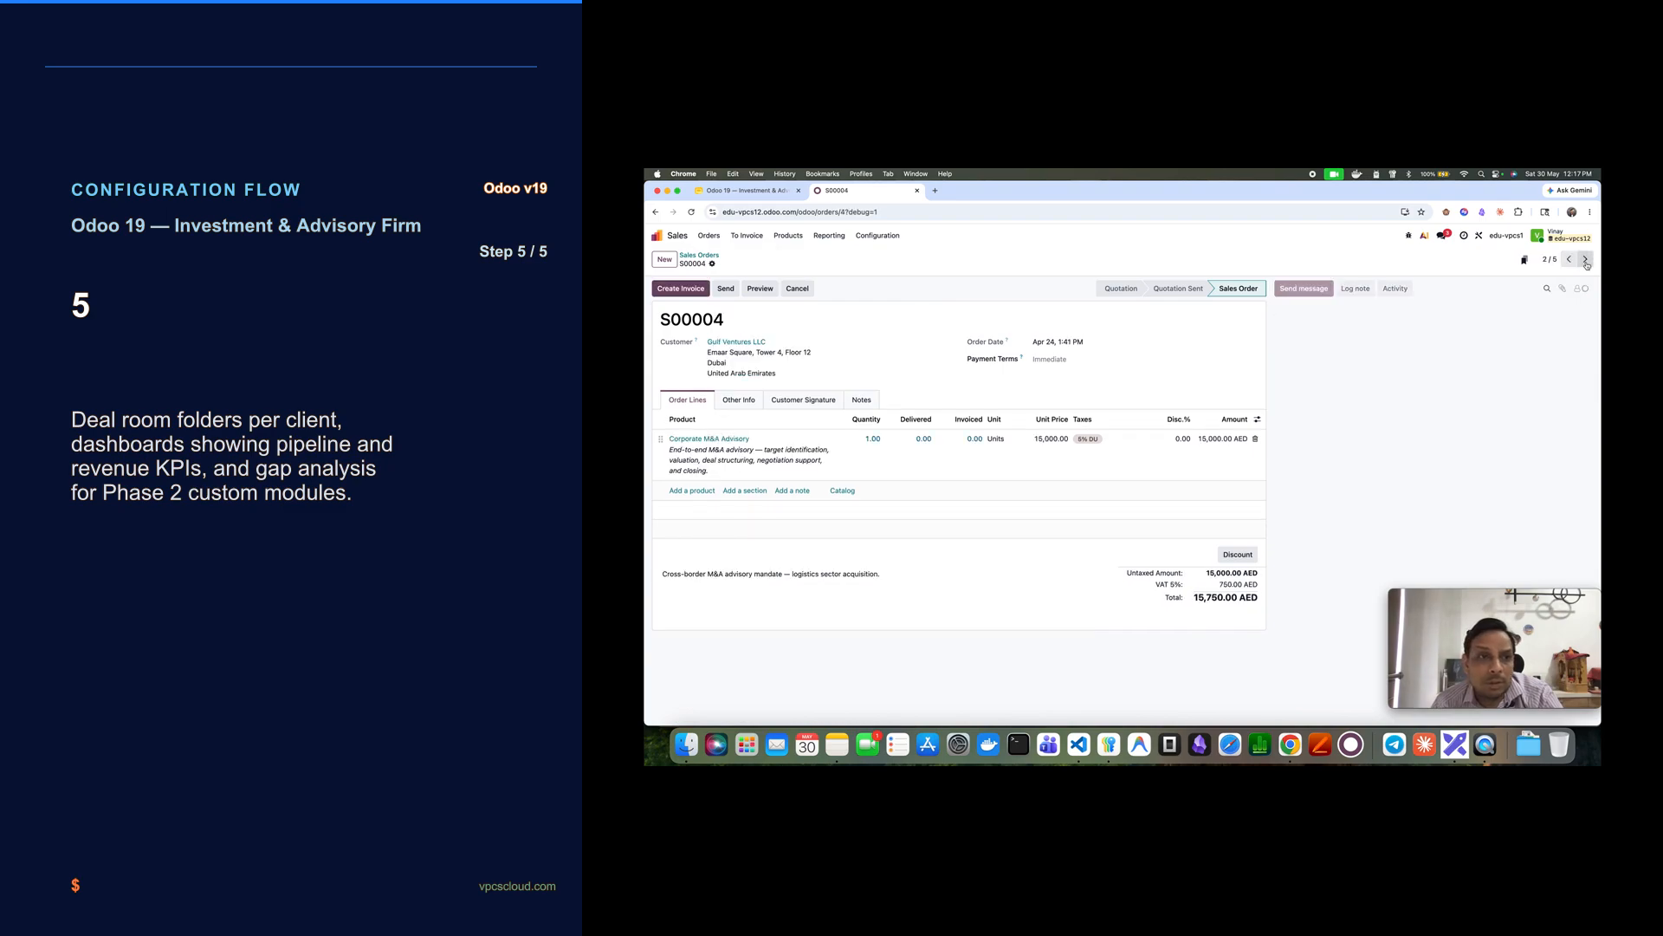
{"action": "left_click", "coordinate": [1585, 260]}
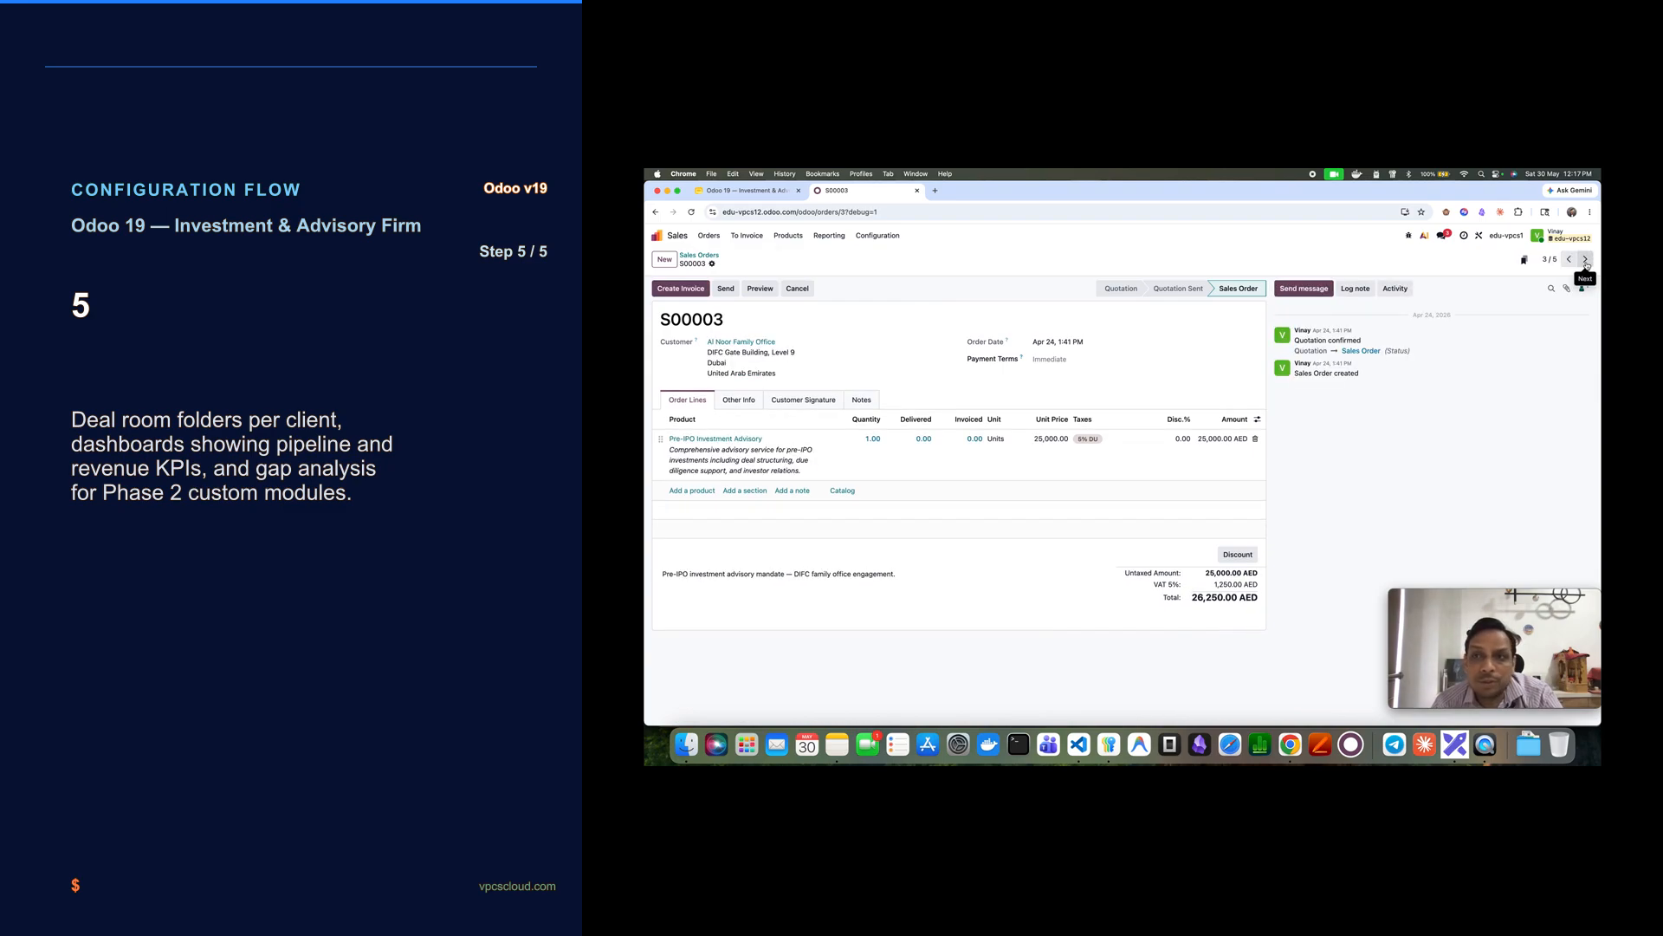
{"action": "left_click", "coordinate": [1585, 259]}
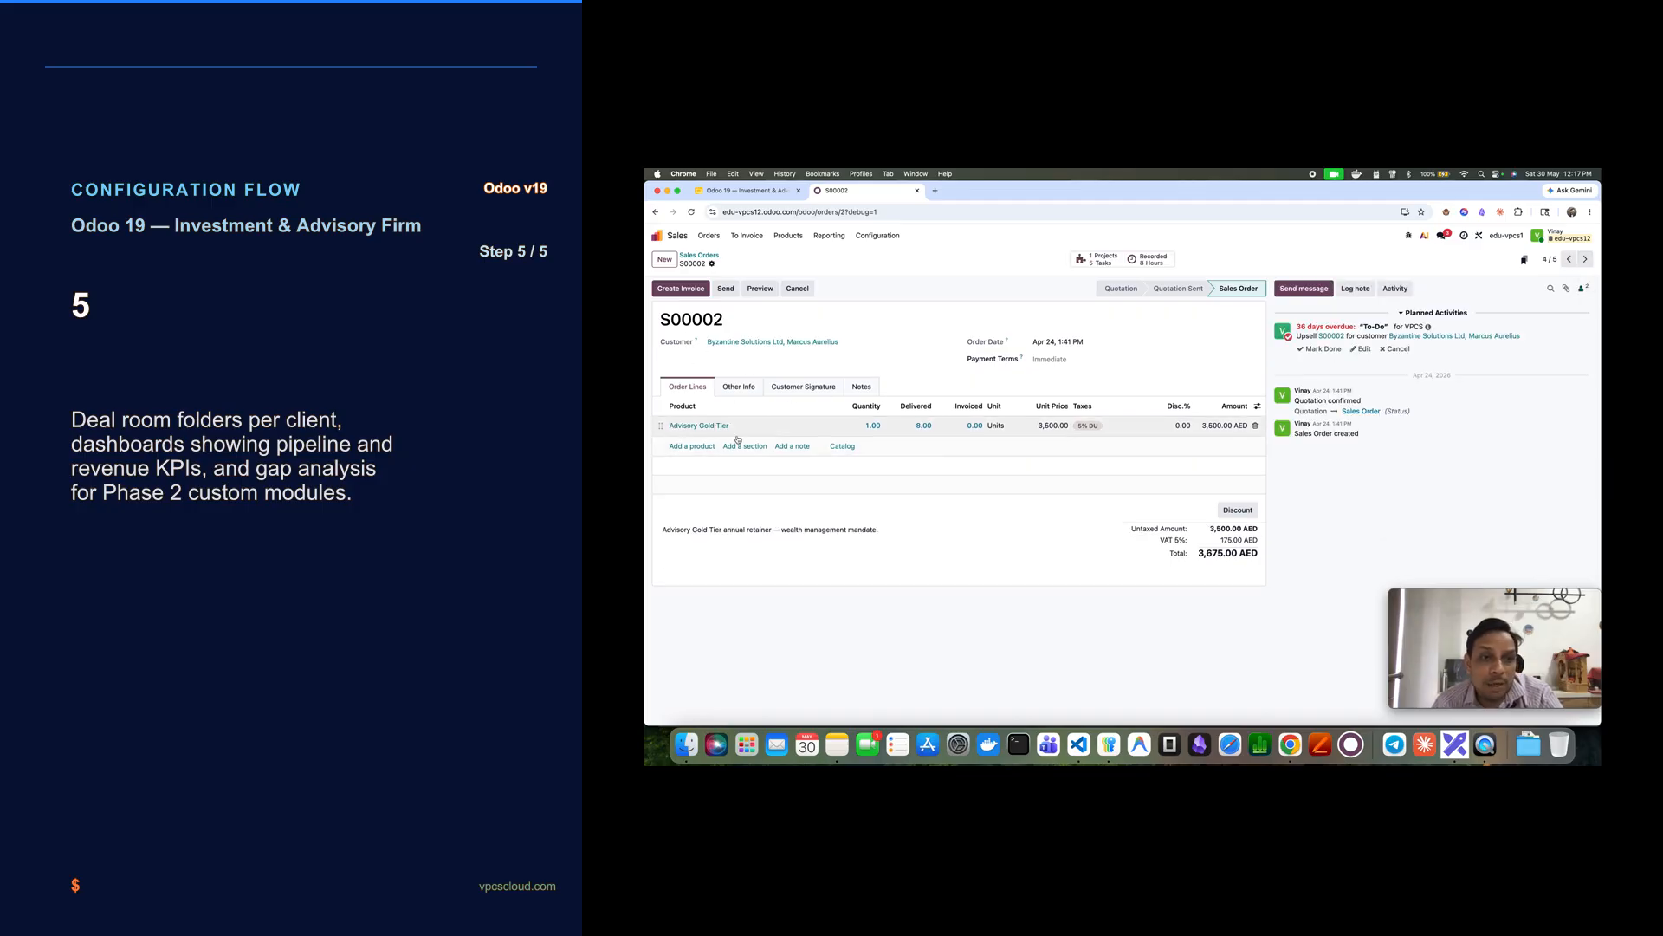
- Review the order's project tasks, examine the Mandate Letter task's timesheets and description, and return to the order
{"action": "left_click", "coordinate": [1101, 263]}
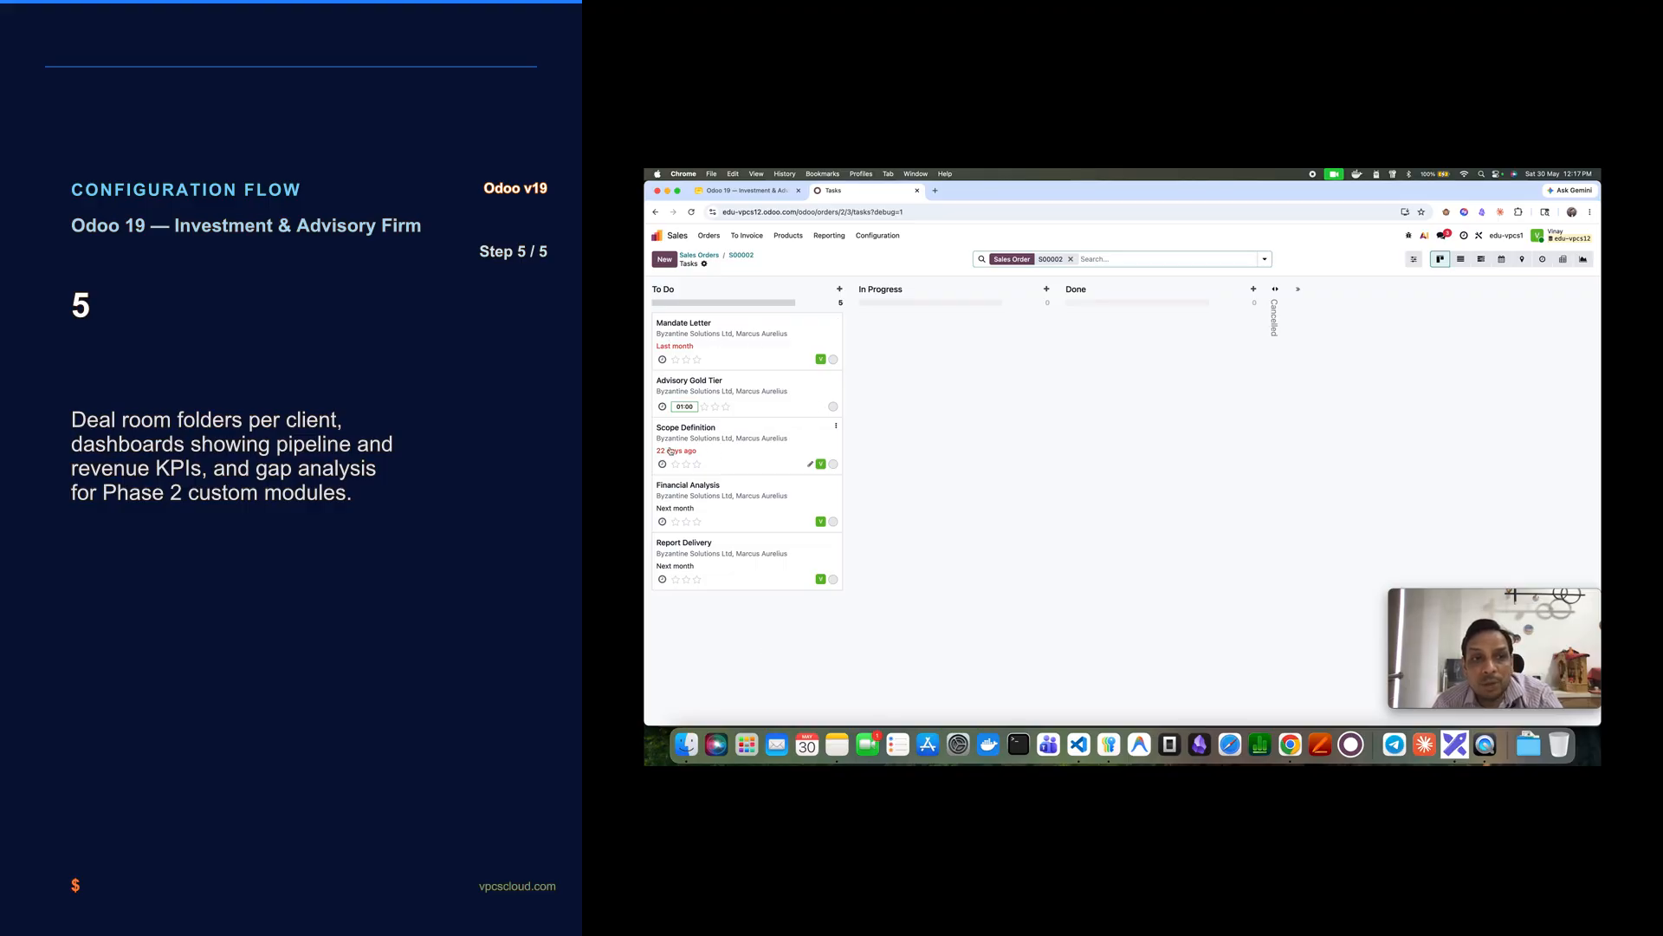
{"action": "left_click", "coordinate": [758, 359]}
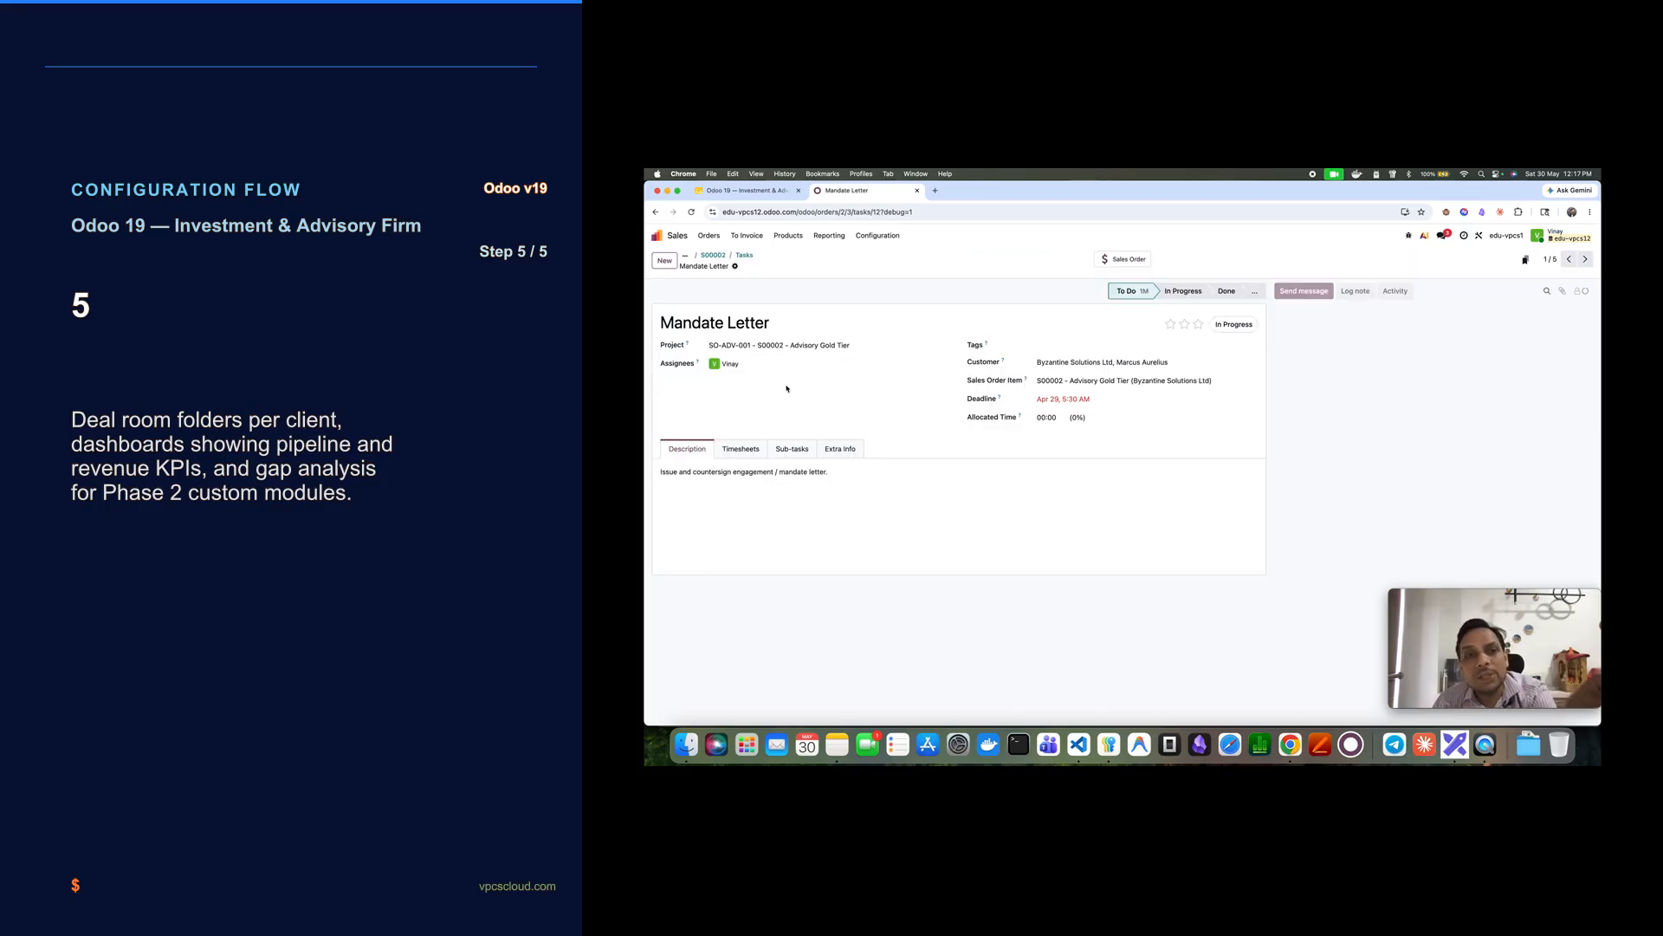
{"action": "left_click", "coordinate": [741, 449]}
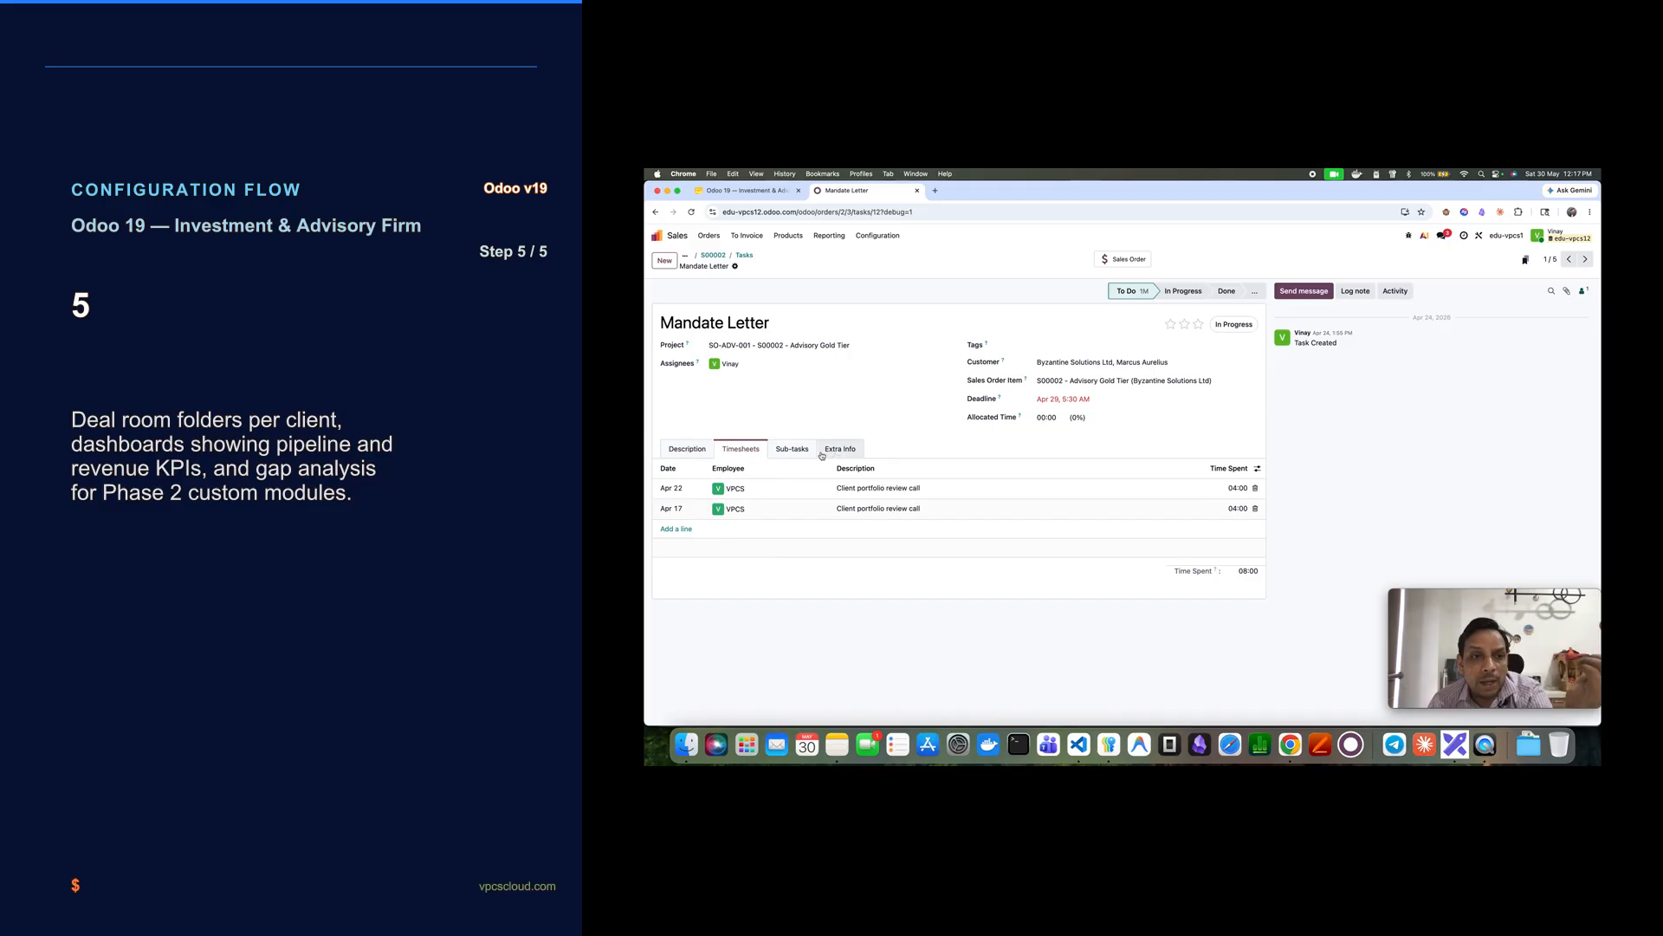
{"action": "left_click", "coordinate": [671, 450]}
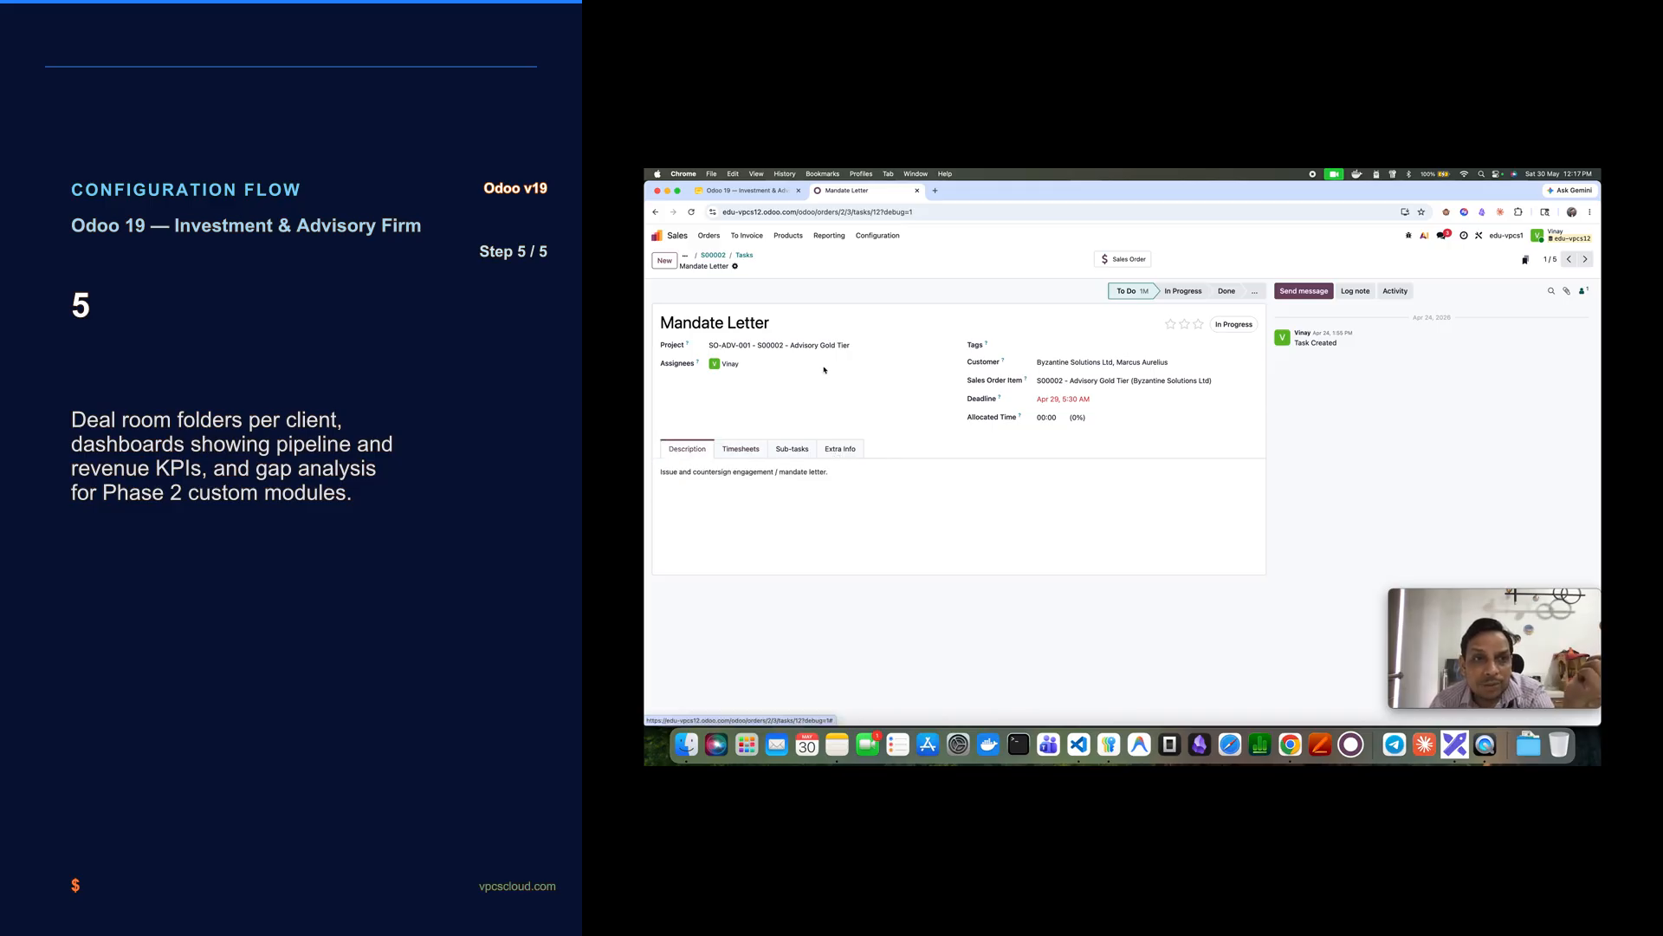
{"action": "left_click", "coordinate": [713, 254]}
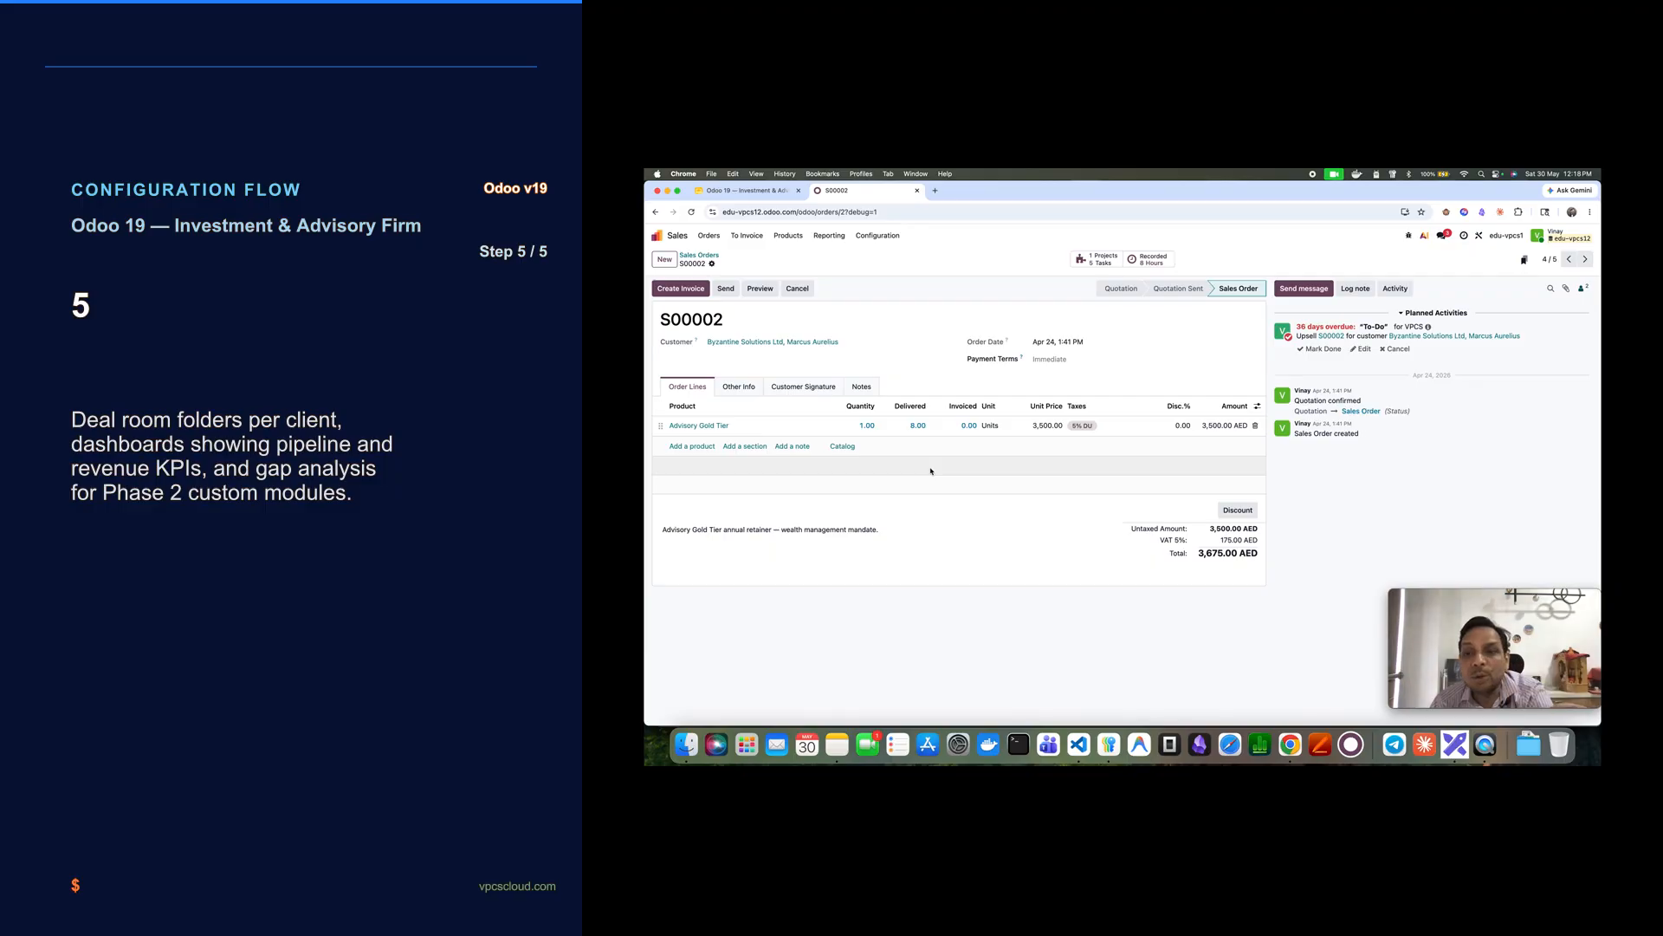
- Create a draft invoice for the Advisory Gold Tier order, confirm it and return to the order
{"action": "left_click", "coordinate": [690, 291]}
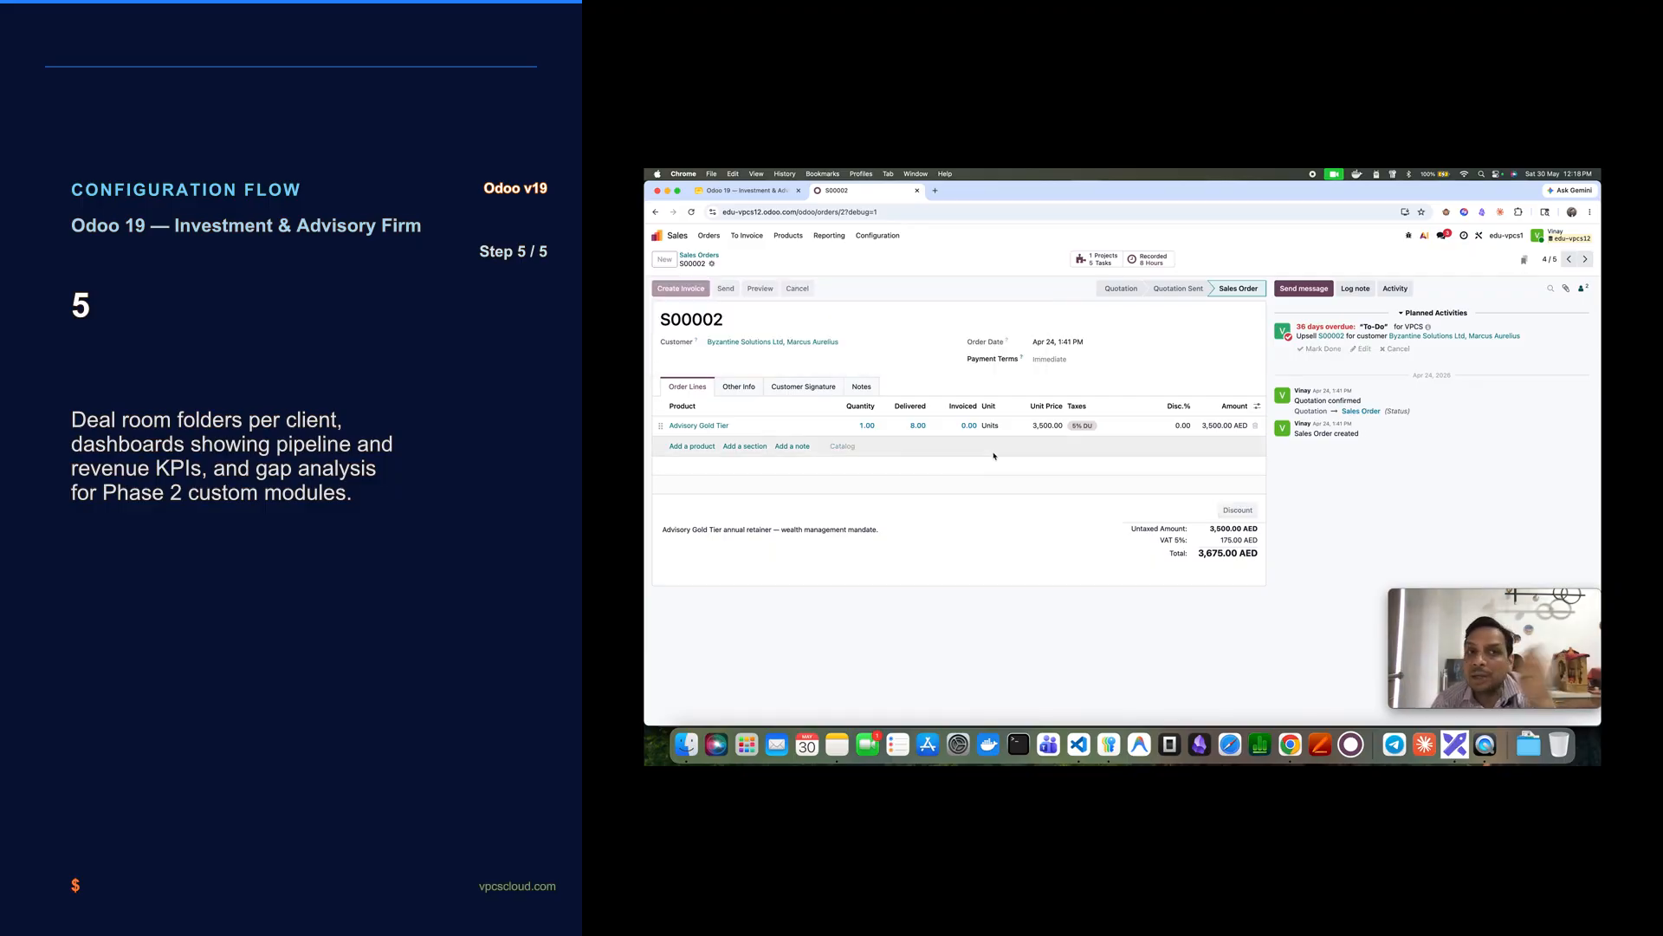
{"action": "left_click", "coordinate": [902, 524]}
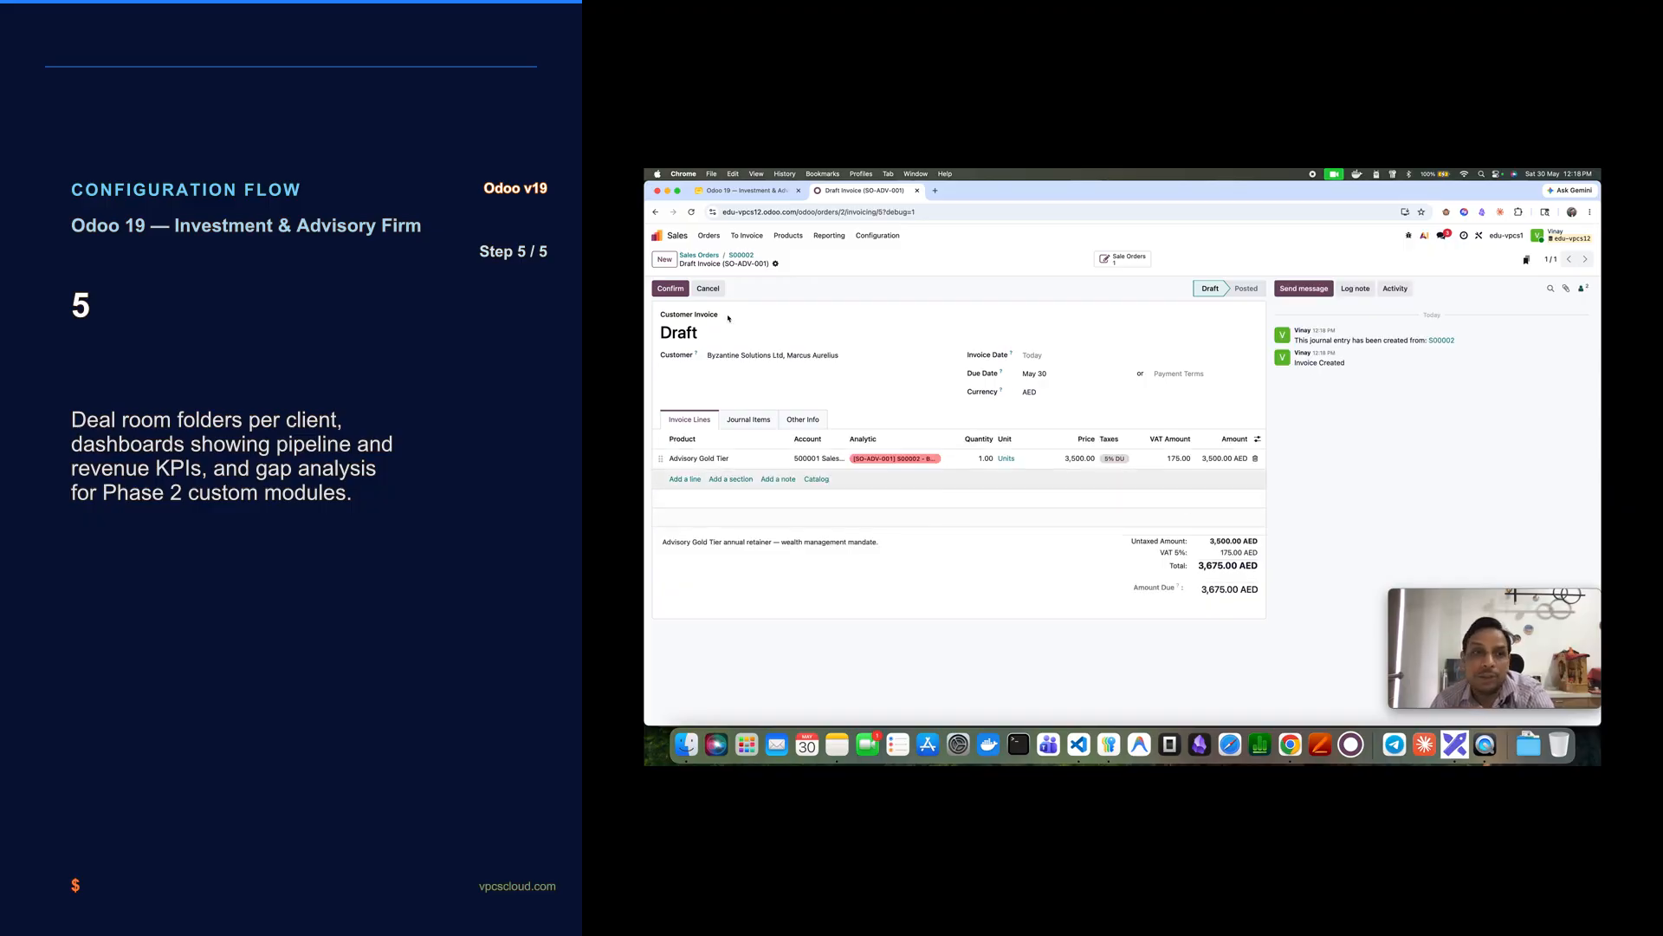
{"action": "left_click", "coordinate": [670, 288]}
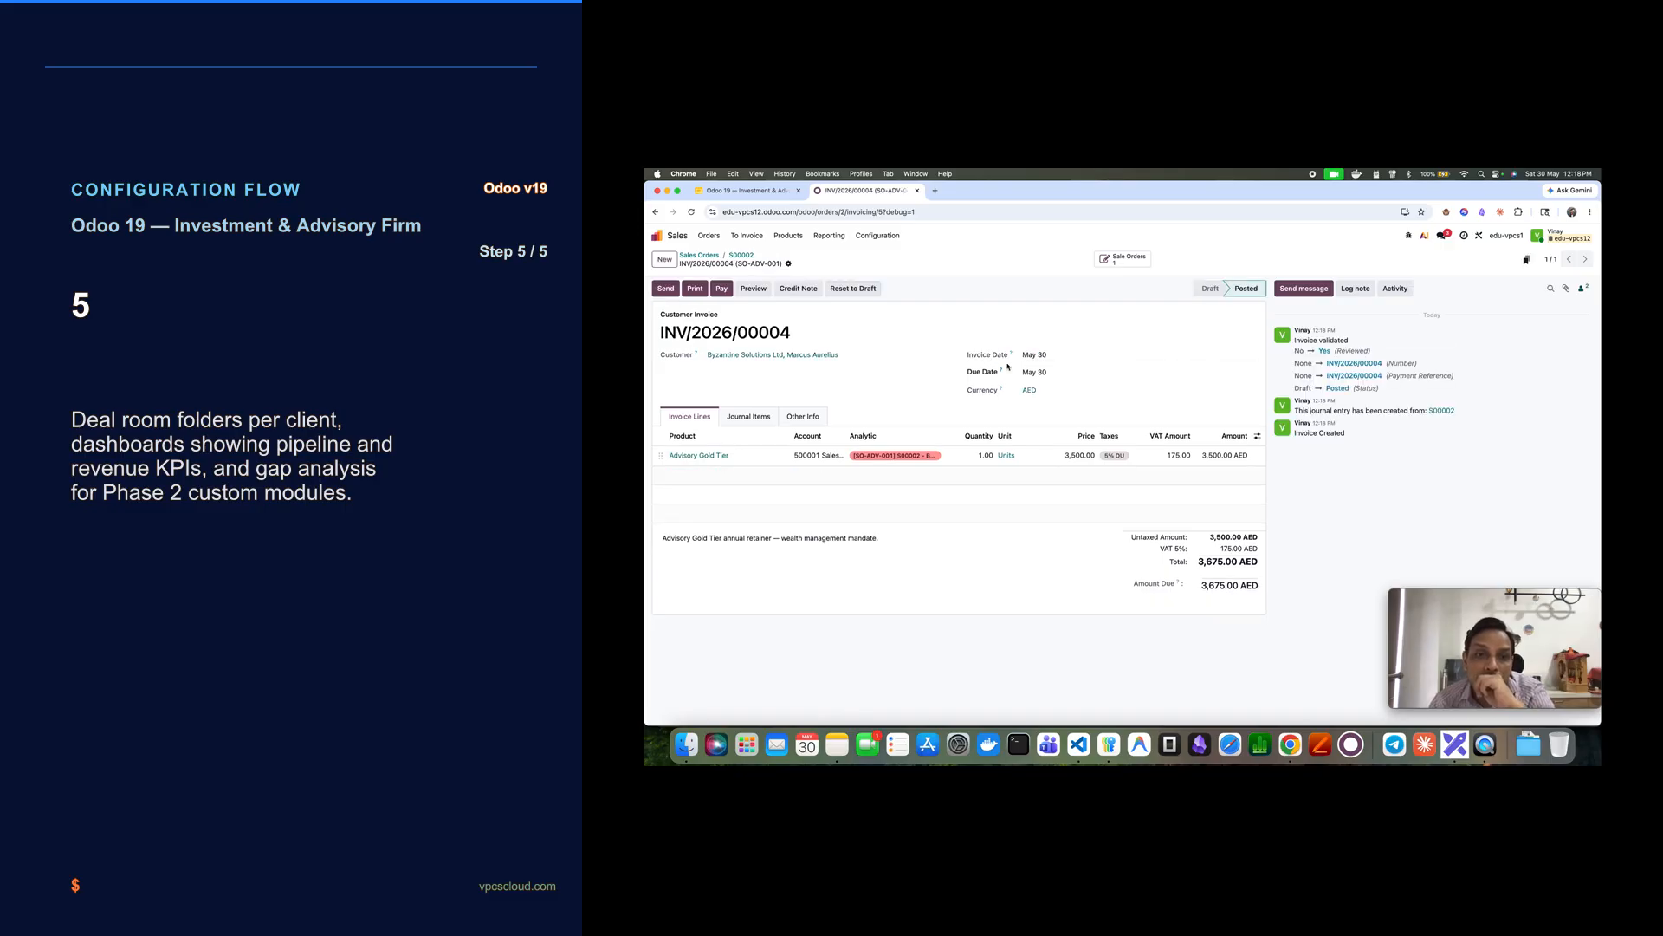
{"action": "left_click", "coordinate": [749, 257]}
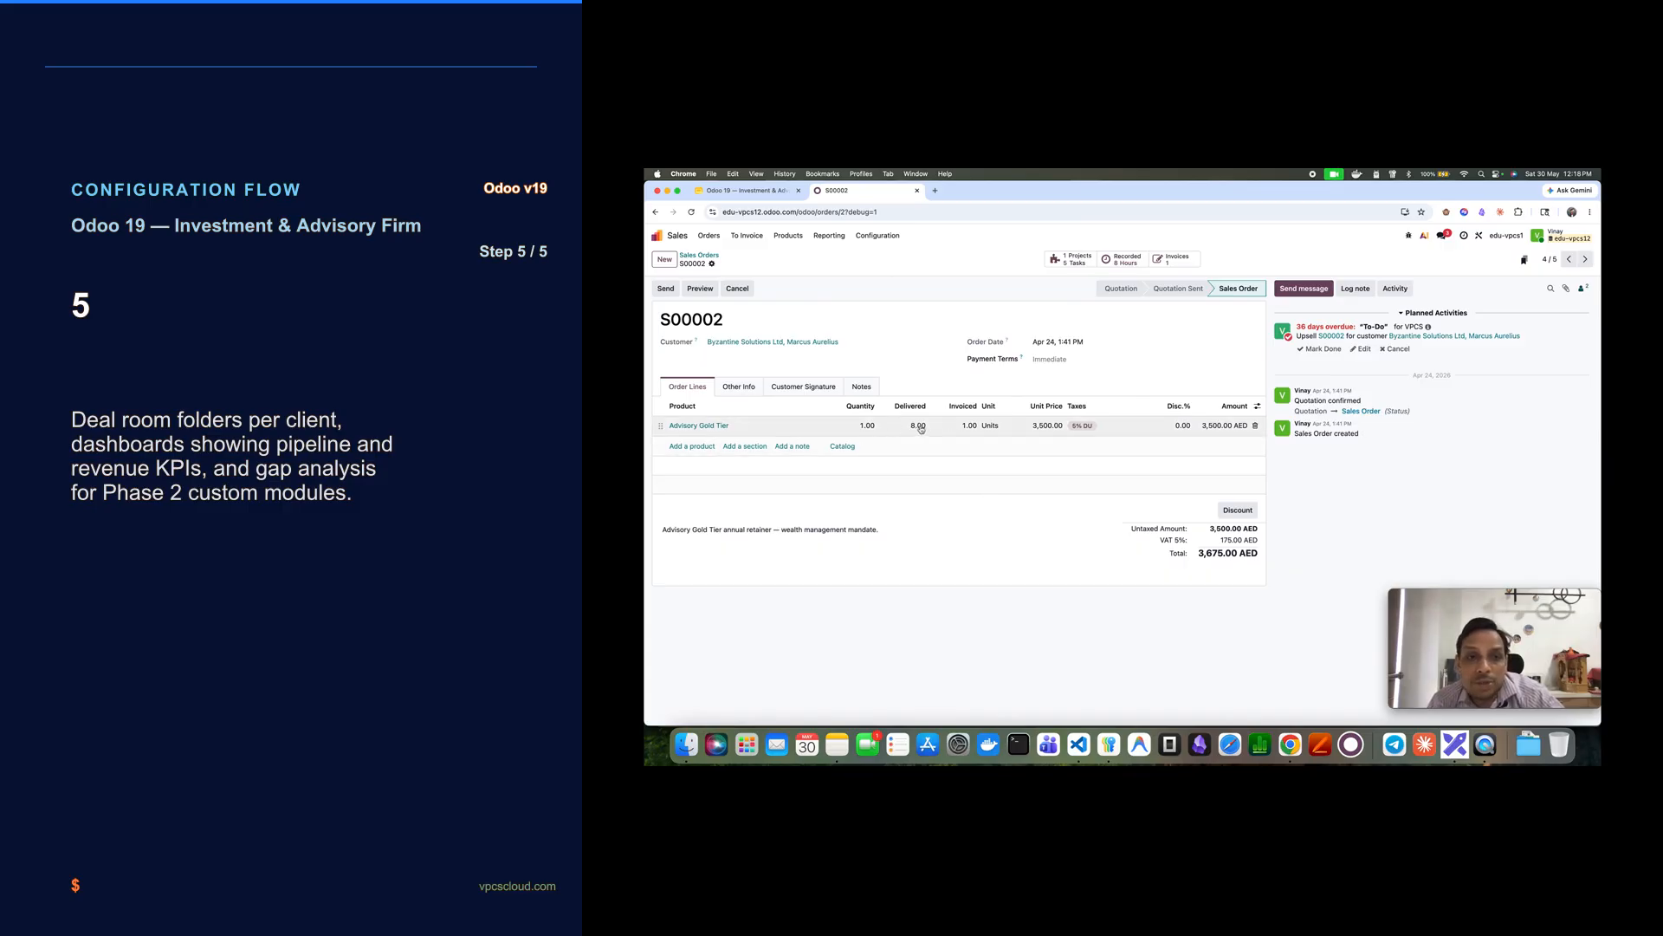
- Open the Advisory Gold Tier product from the order line, examine its invoicing policy choices and return to the order
{"action": "left_click", "coordinate": [713, 425]}
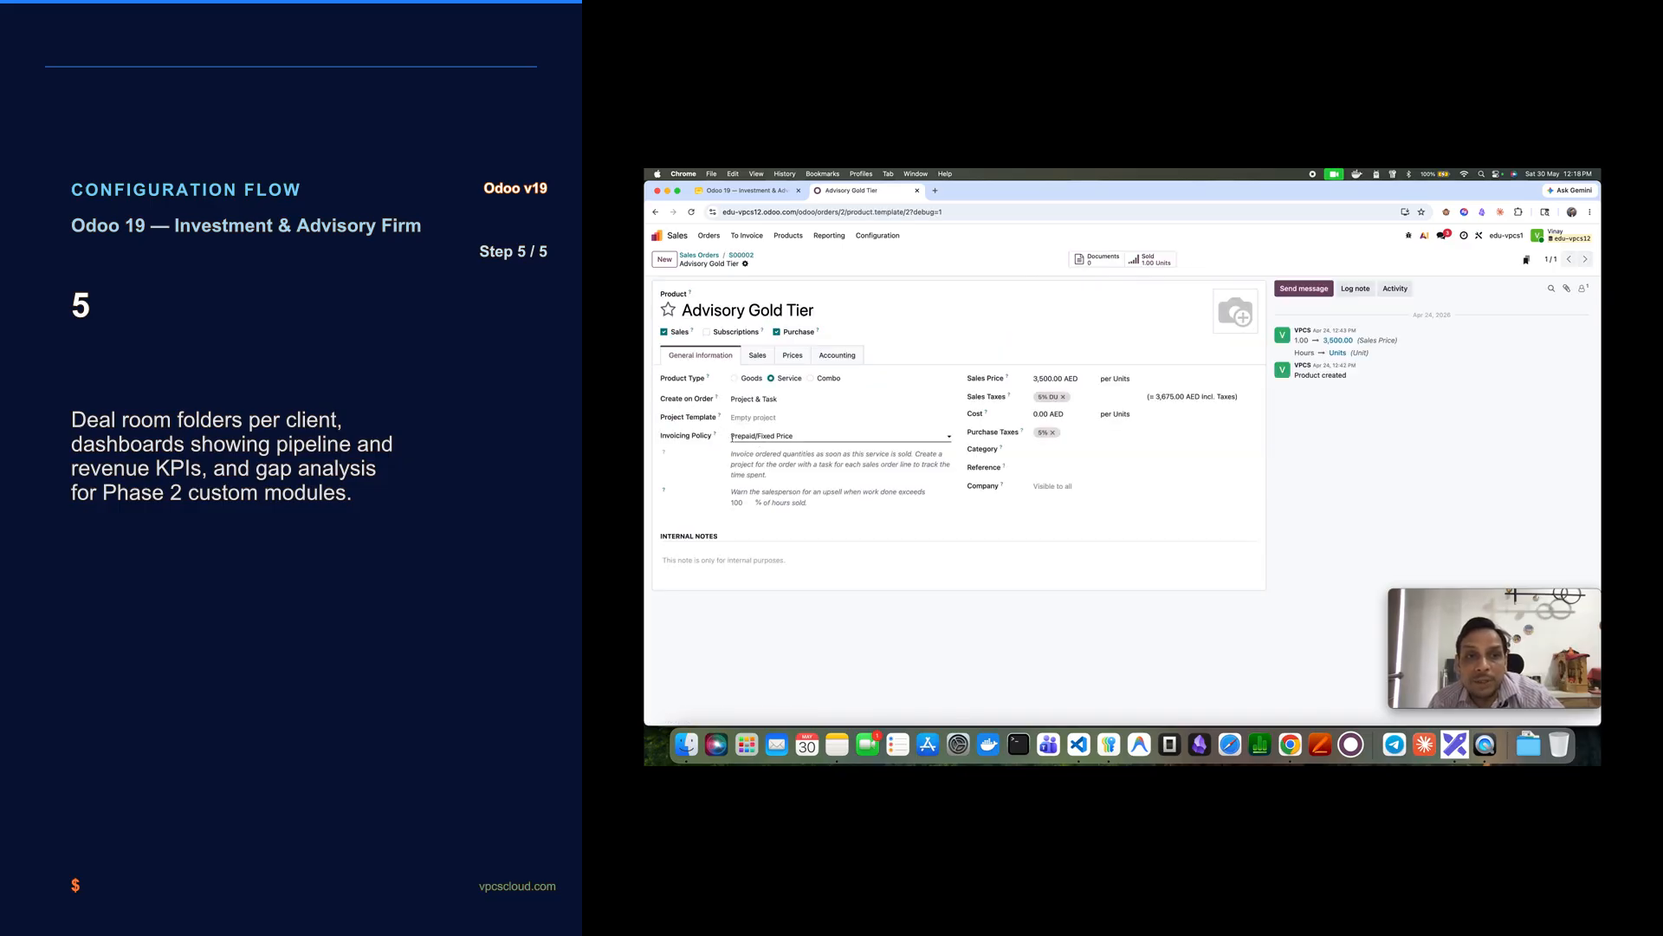
{"action": "left_click", "coordinate": [784, 436]}
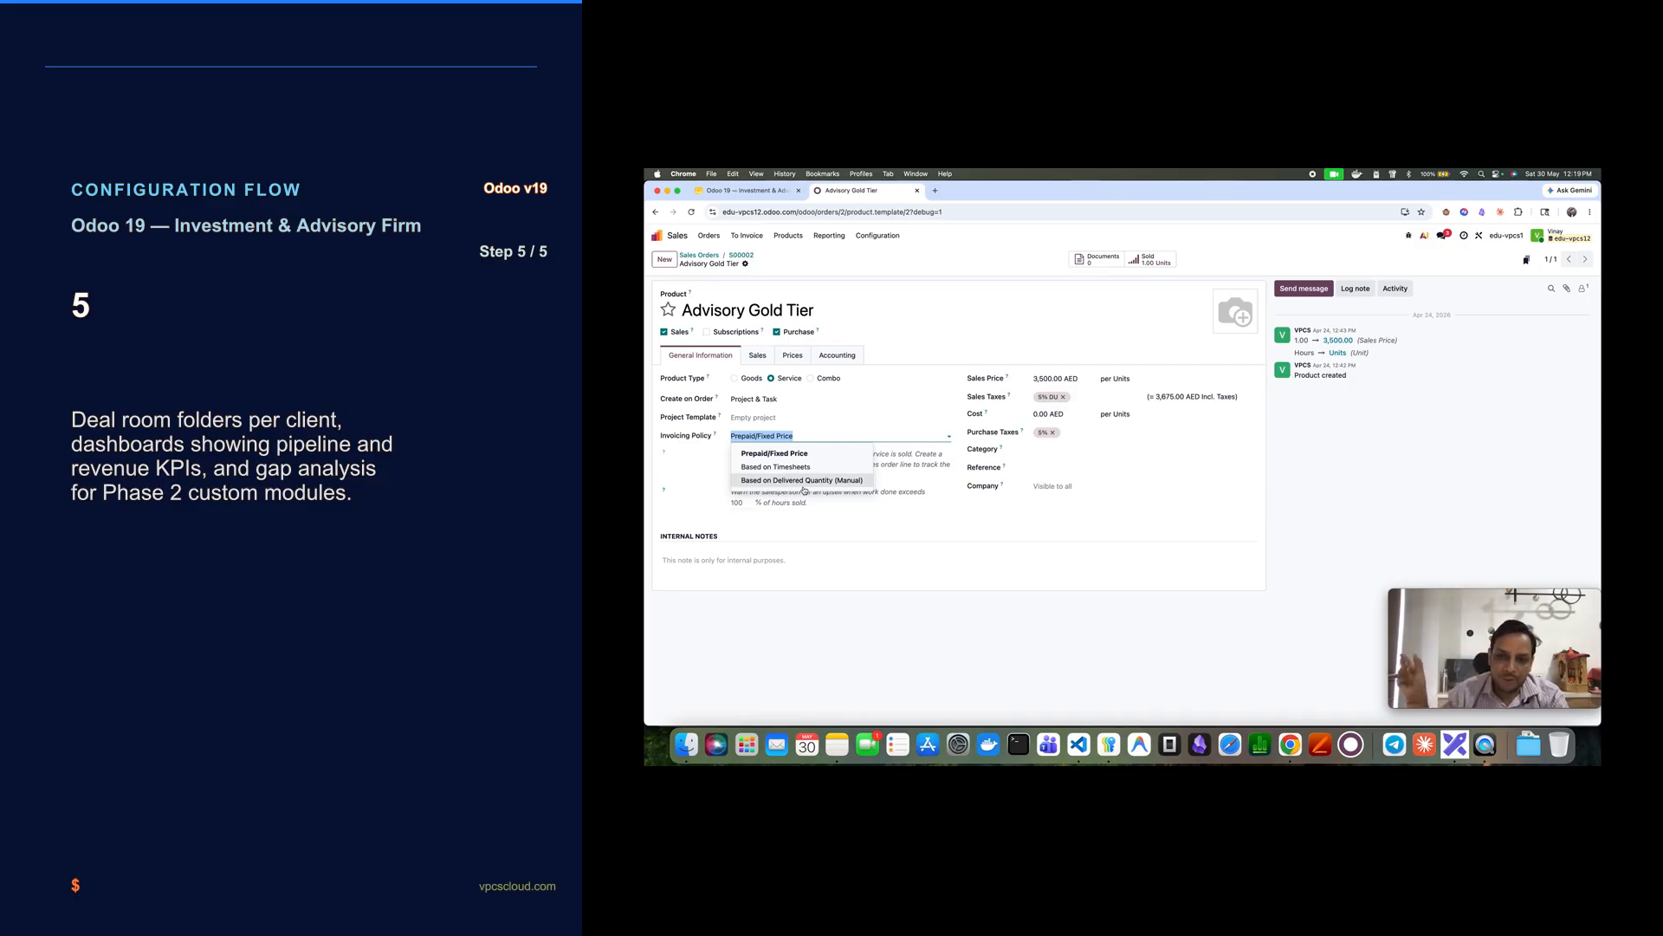
{"action": "left_click", "coordinate": [913, 538]}
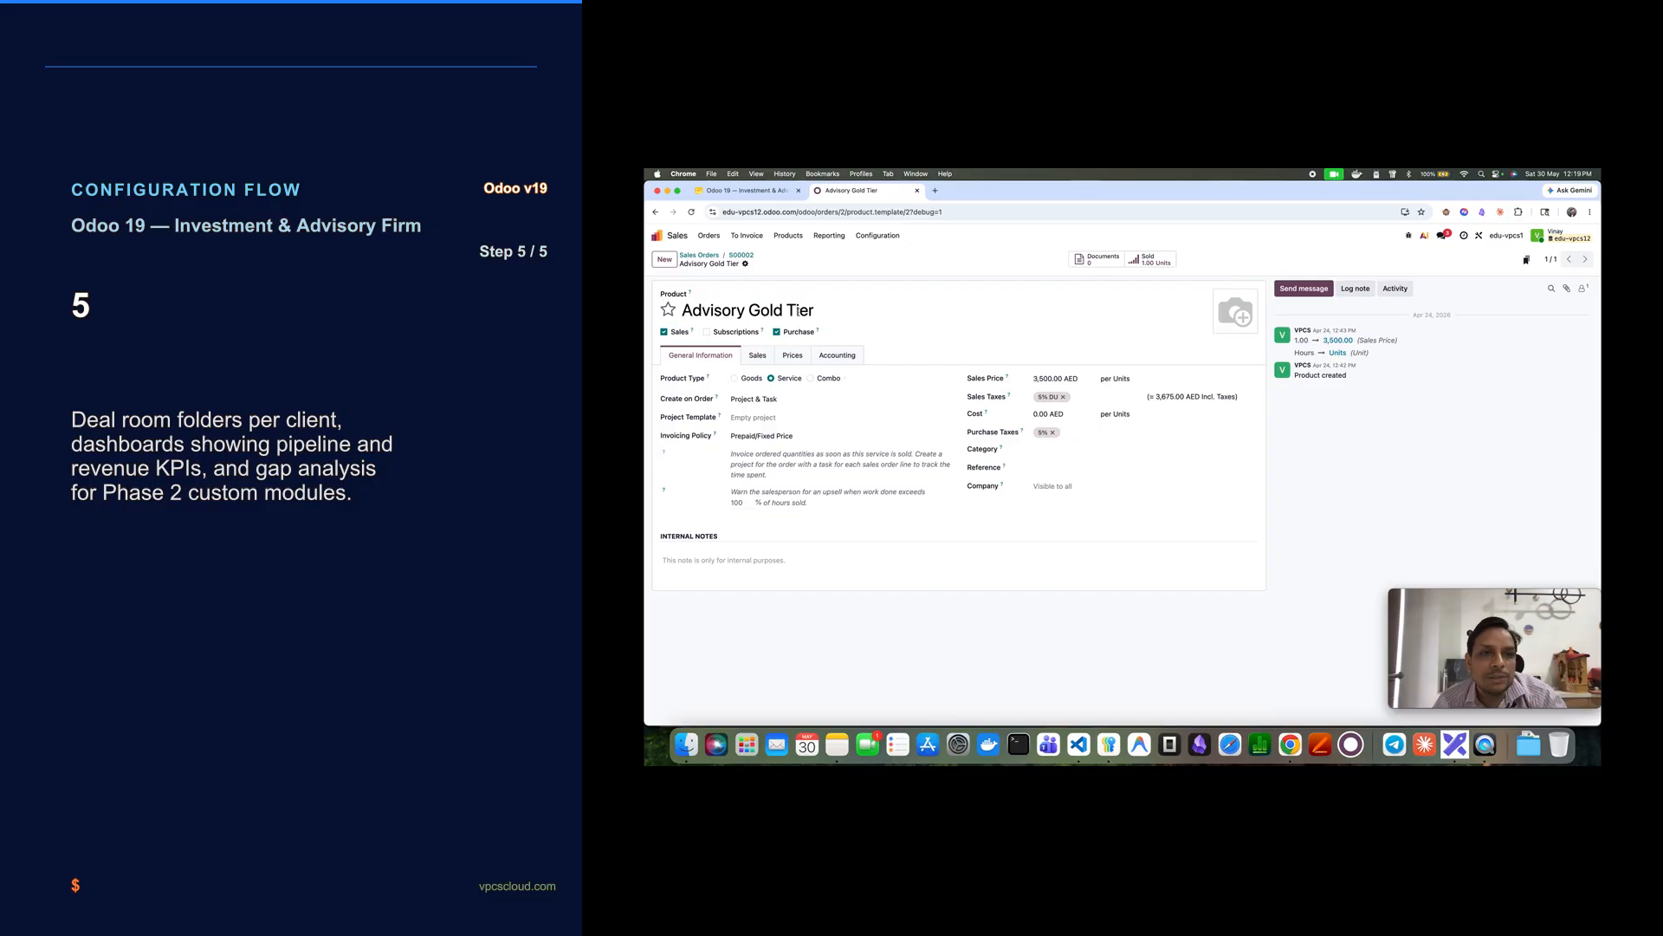
{"action": "left_click", "coordinate": [742, 255]}
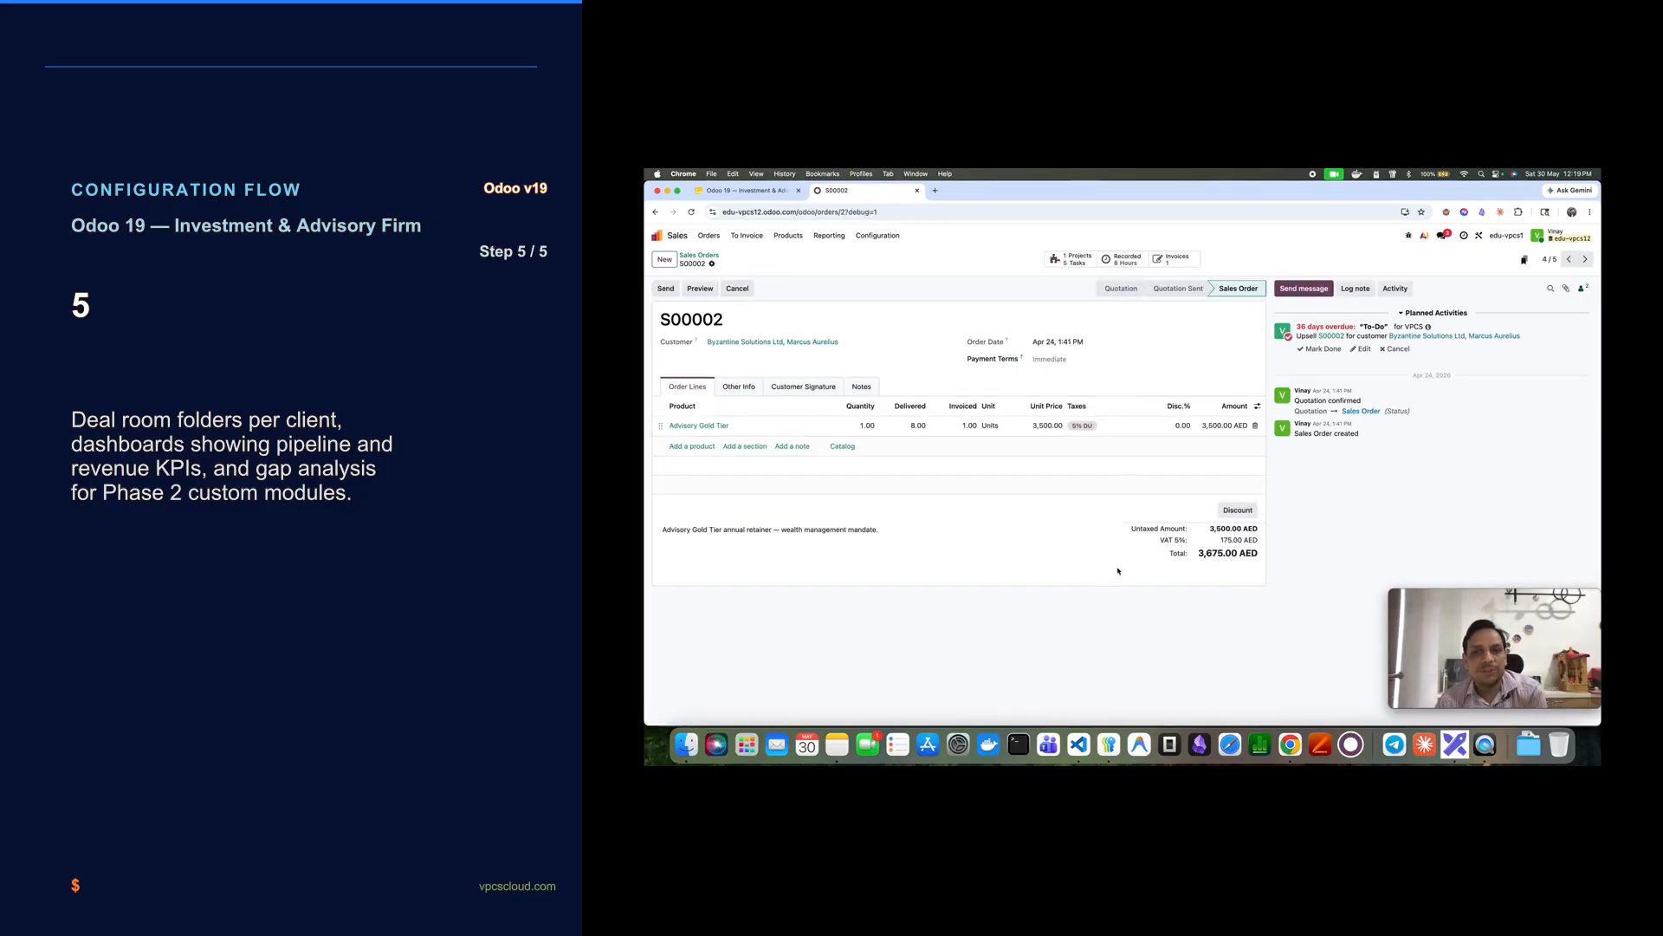
- Leave the sales orders and open the Knowledge app to view its article workspace
{"action": "left_click", "coordinate": [700, 256]}
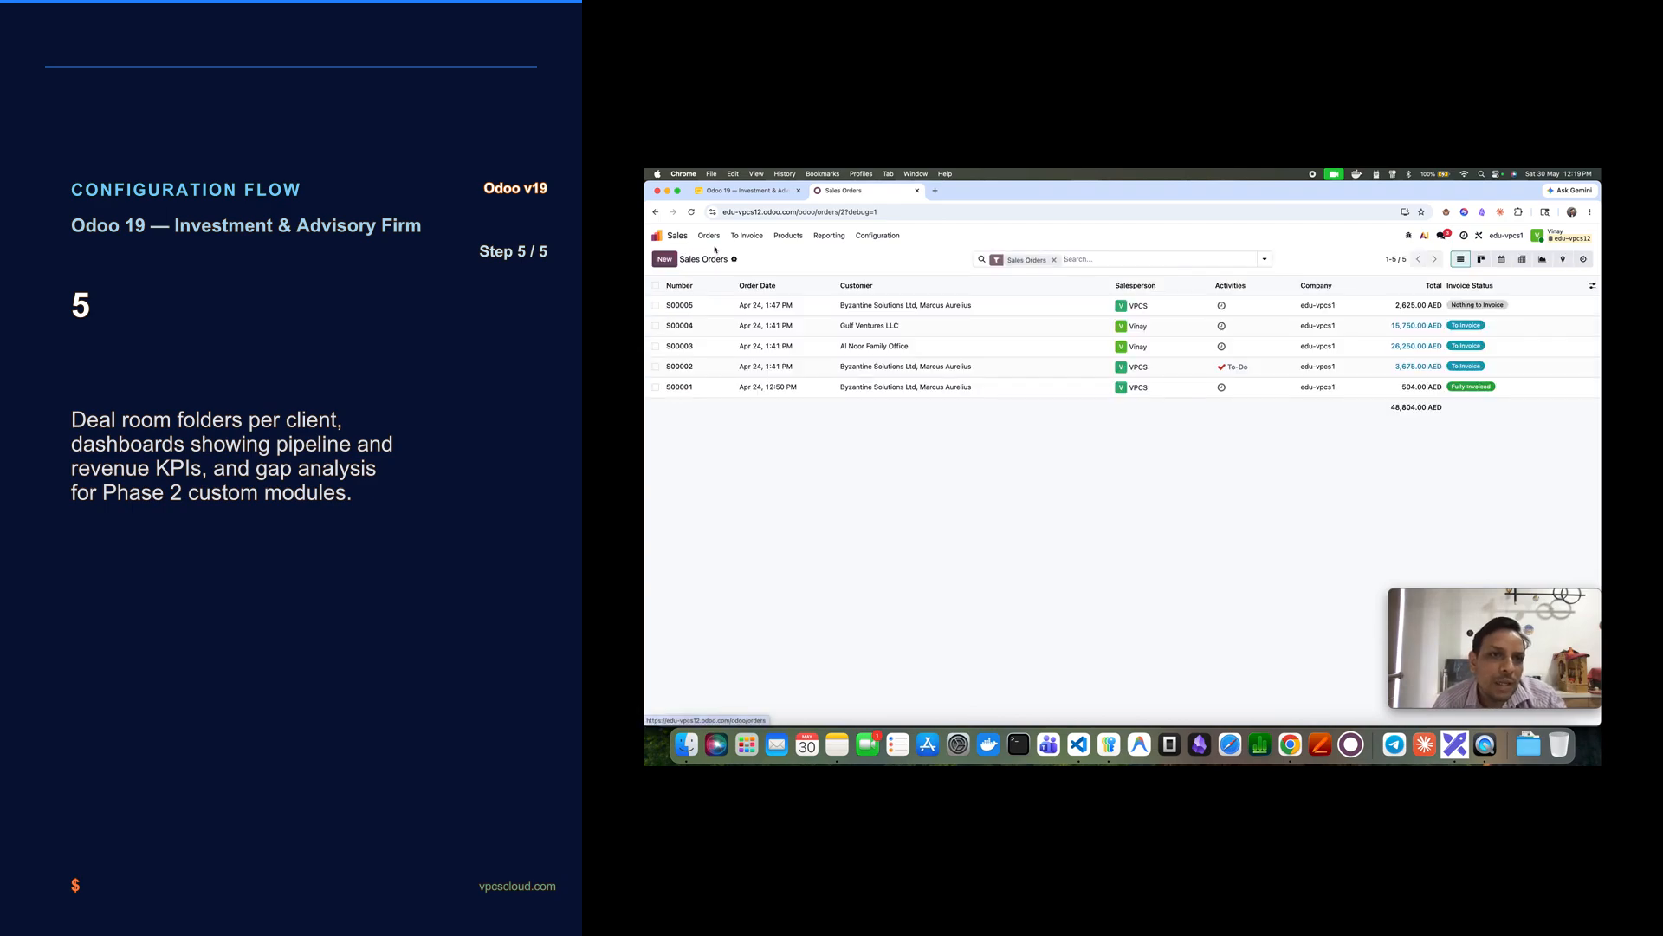
{"action": "left_click", "coordinate": [654, 235]}
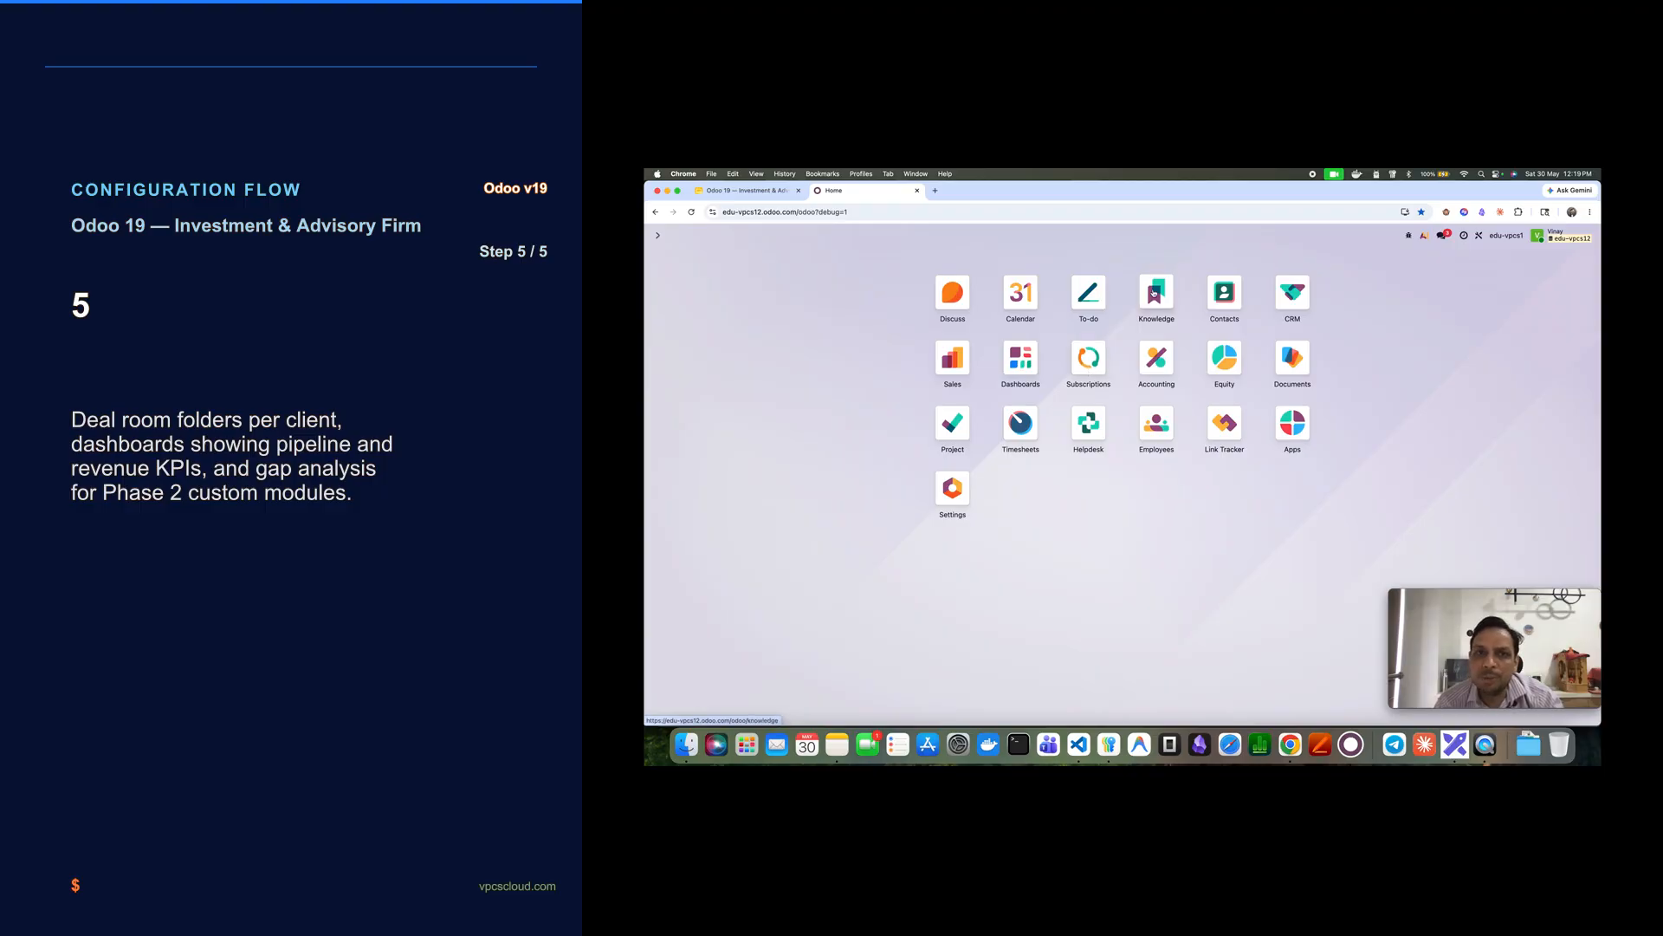
{"action": "left_click", "coordinate": [1156, 295]}
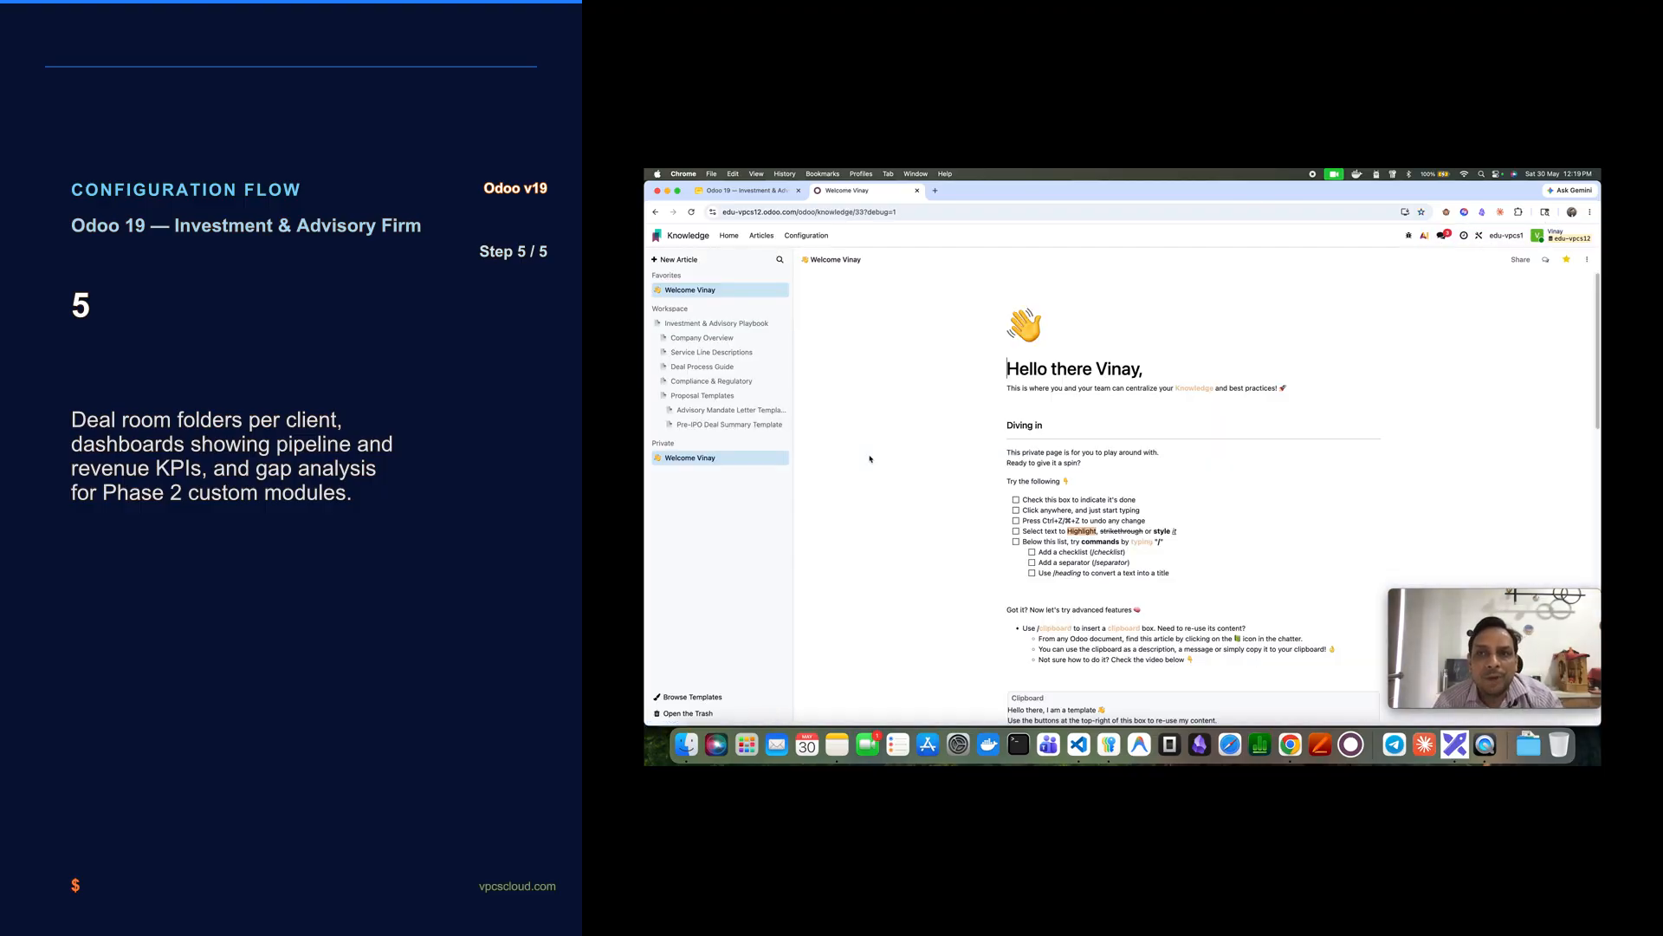
- Read through the Investment & Advisory Playbook and its child articles, including the Advisory Mandate Letter and Pre-IPO Deal Summary templates
{"action": "left_click", "coordinate": [724, 324]}
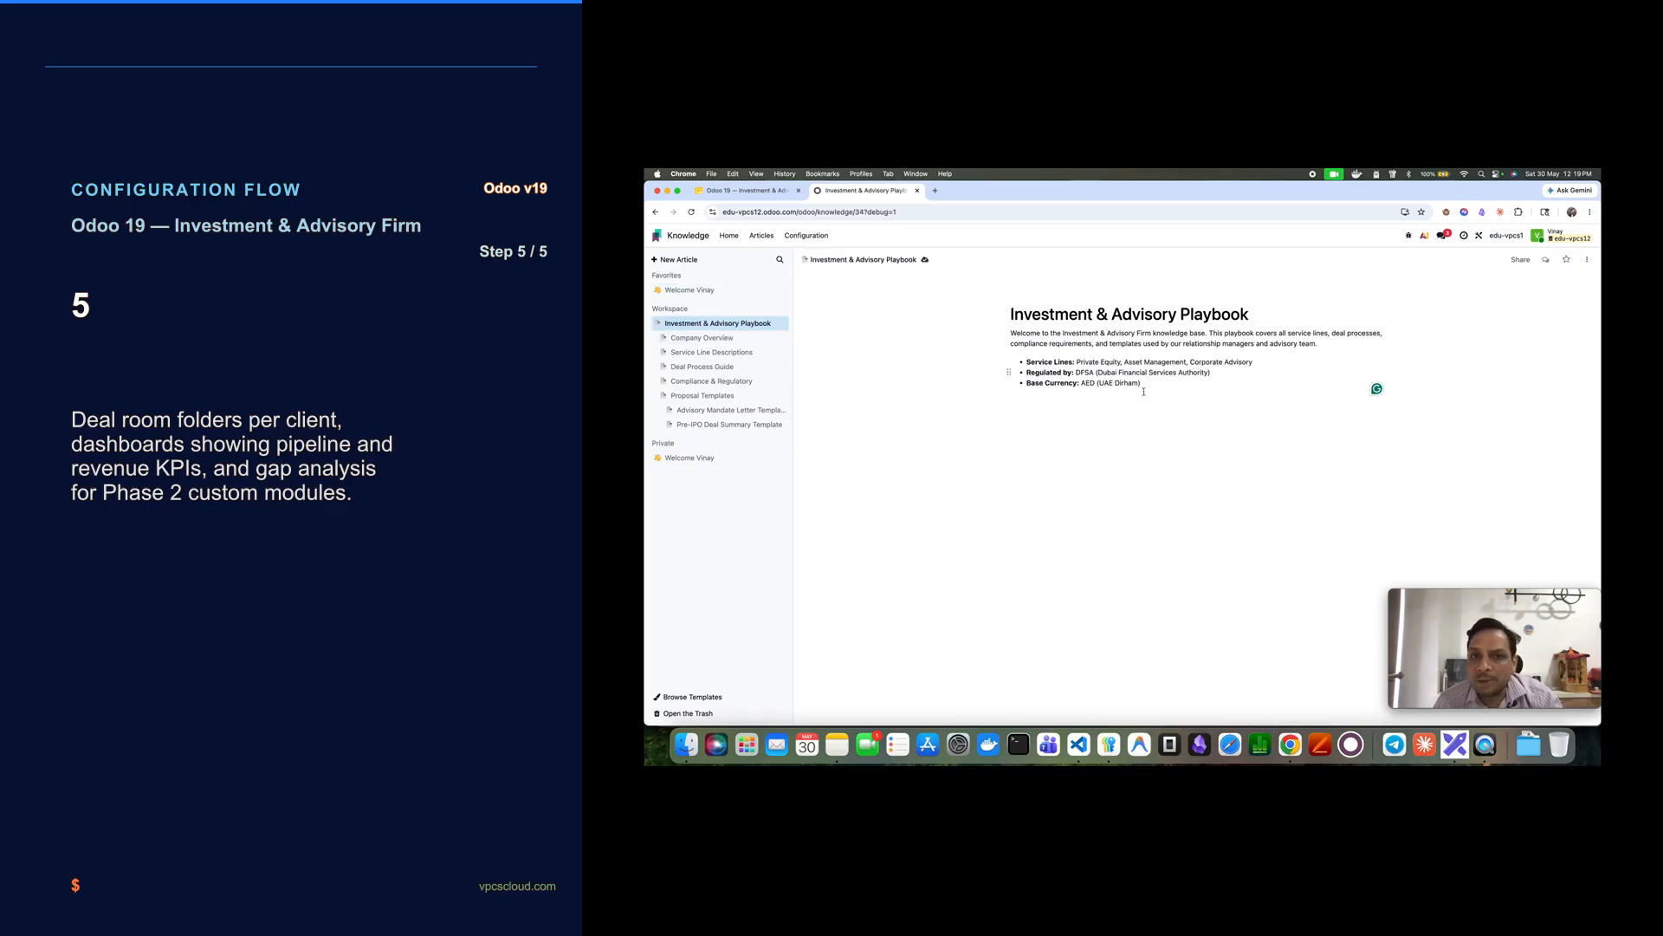
{"action": "left_click", "coordinate": [701, 339]}
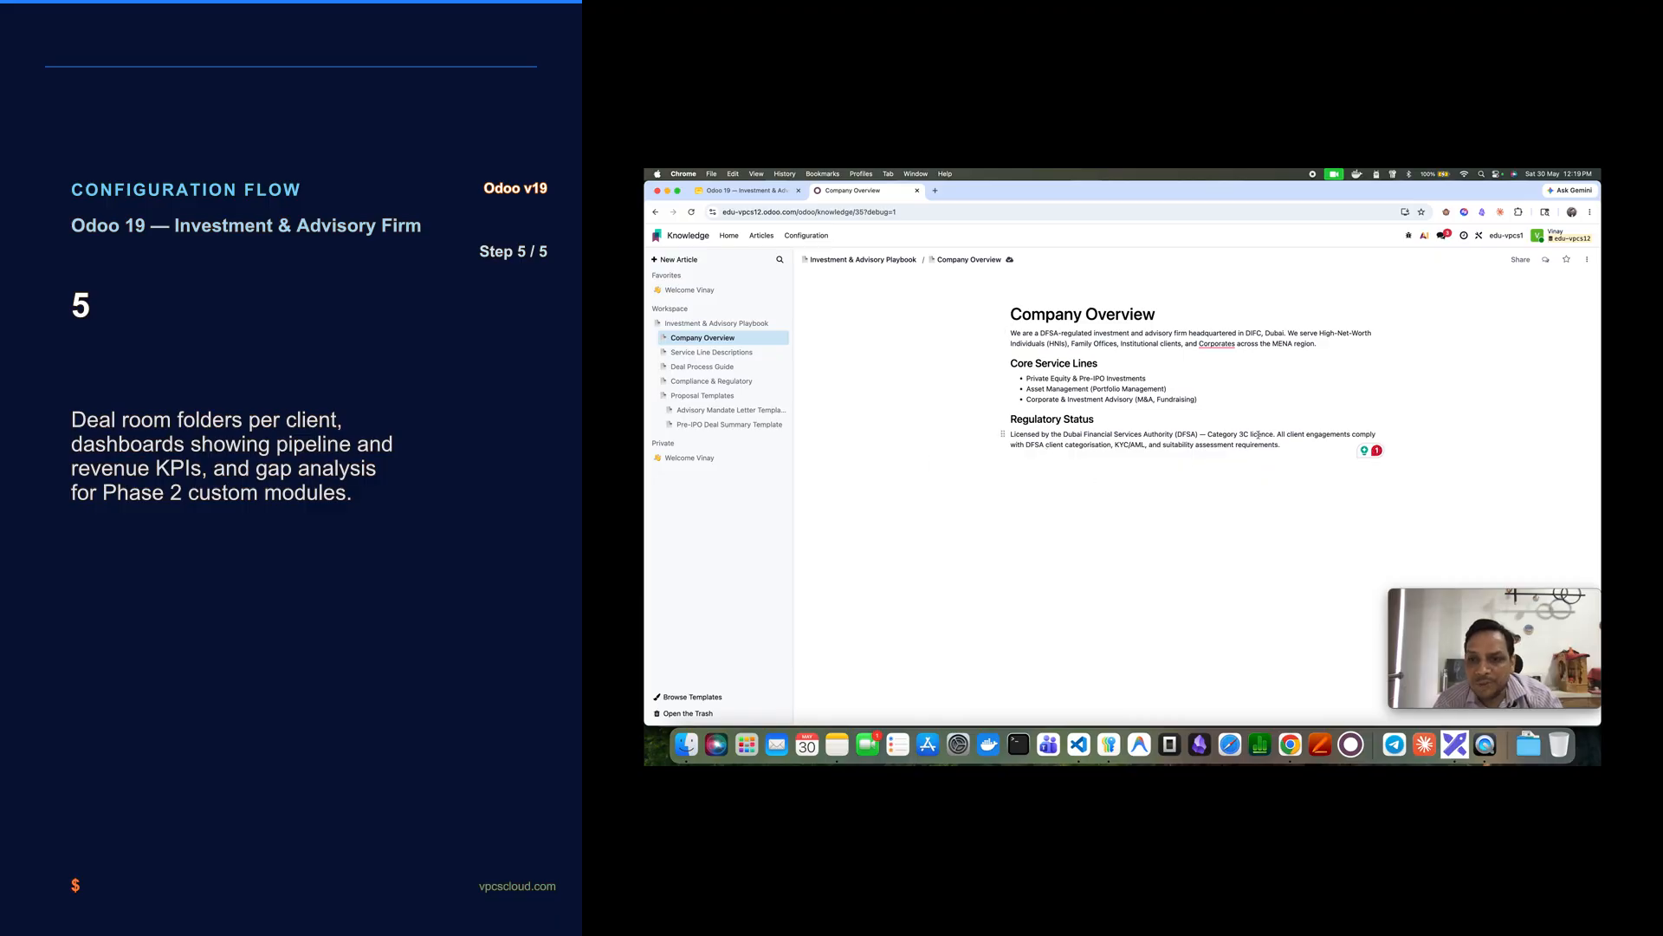
{"action": "left_click", "coordinate": [692, 353]}
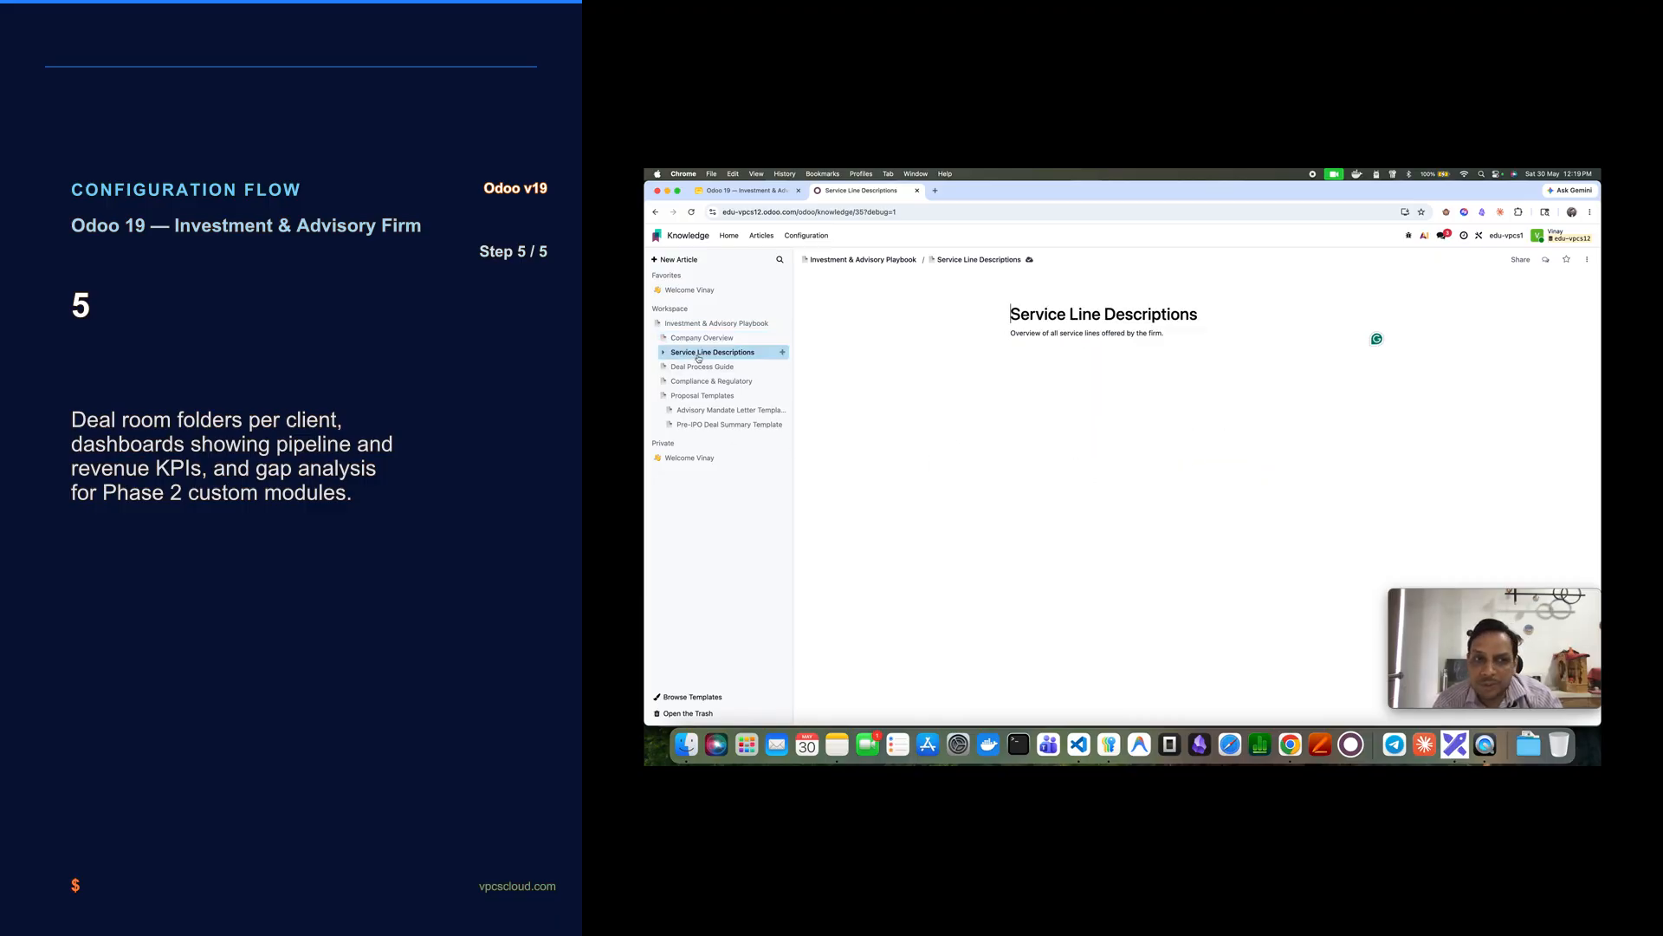
{"action": "left_click", "coordinate": [698, 370]}
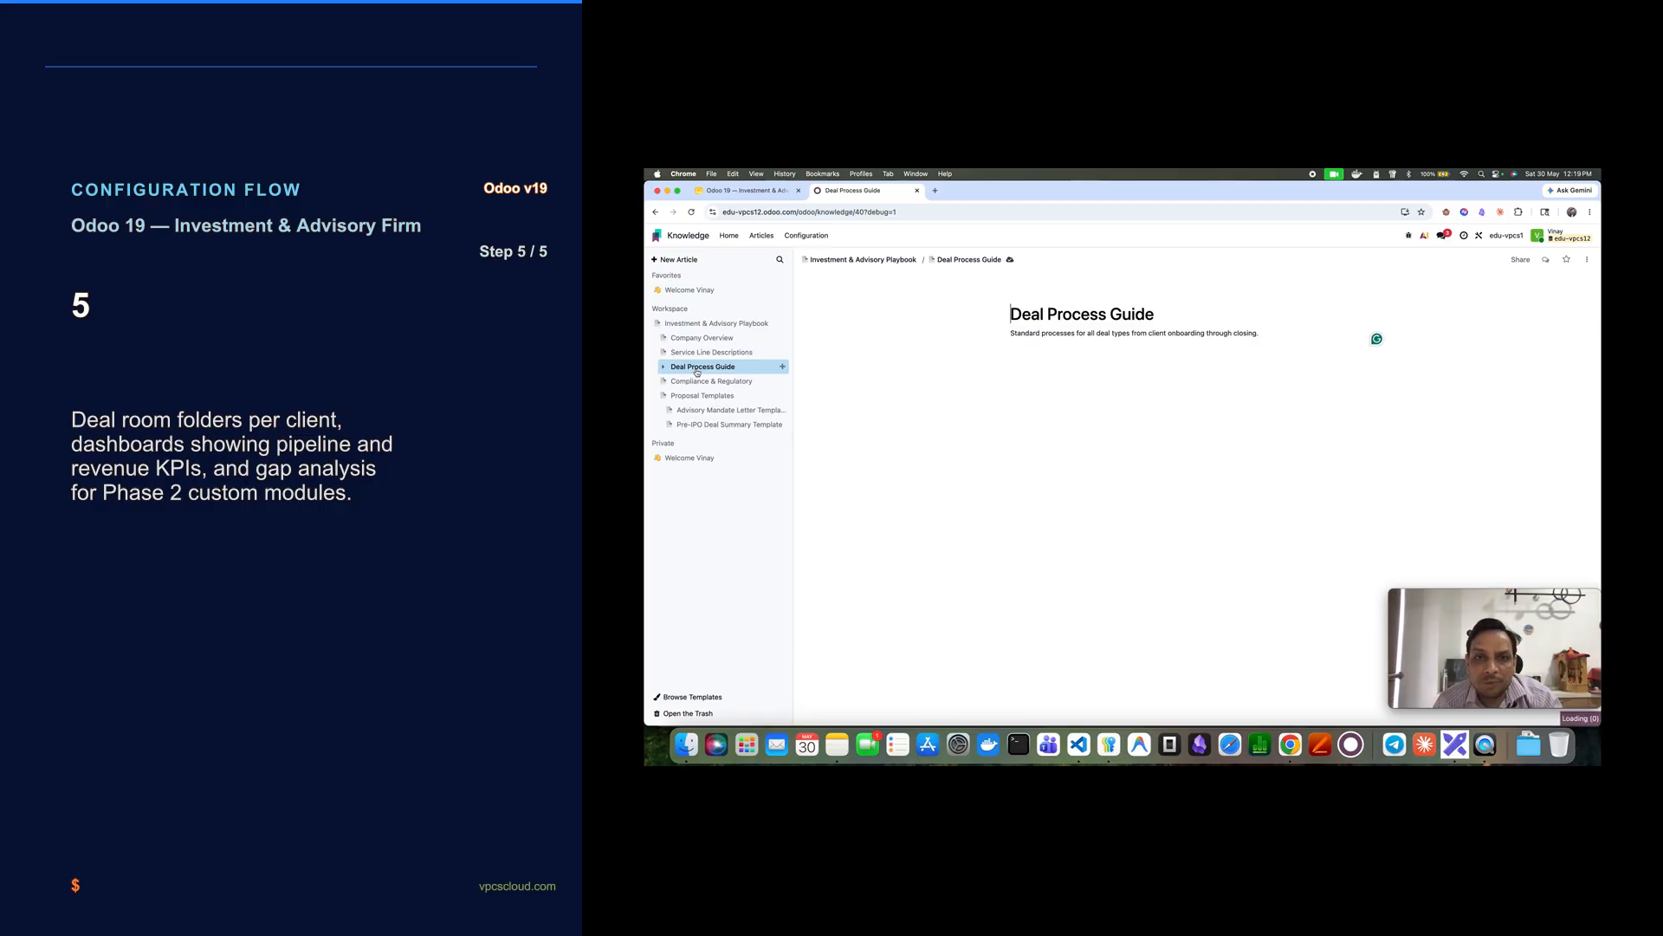
{"action": "left_click", "coordinate": [700, 383]}
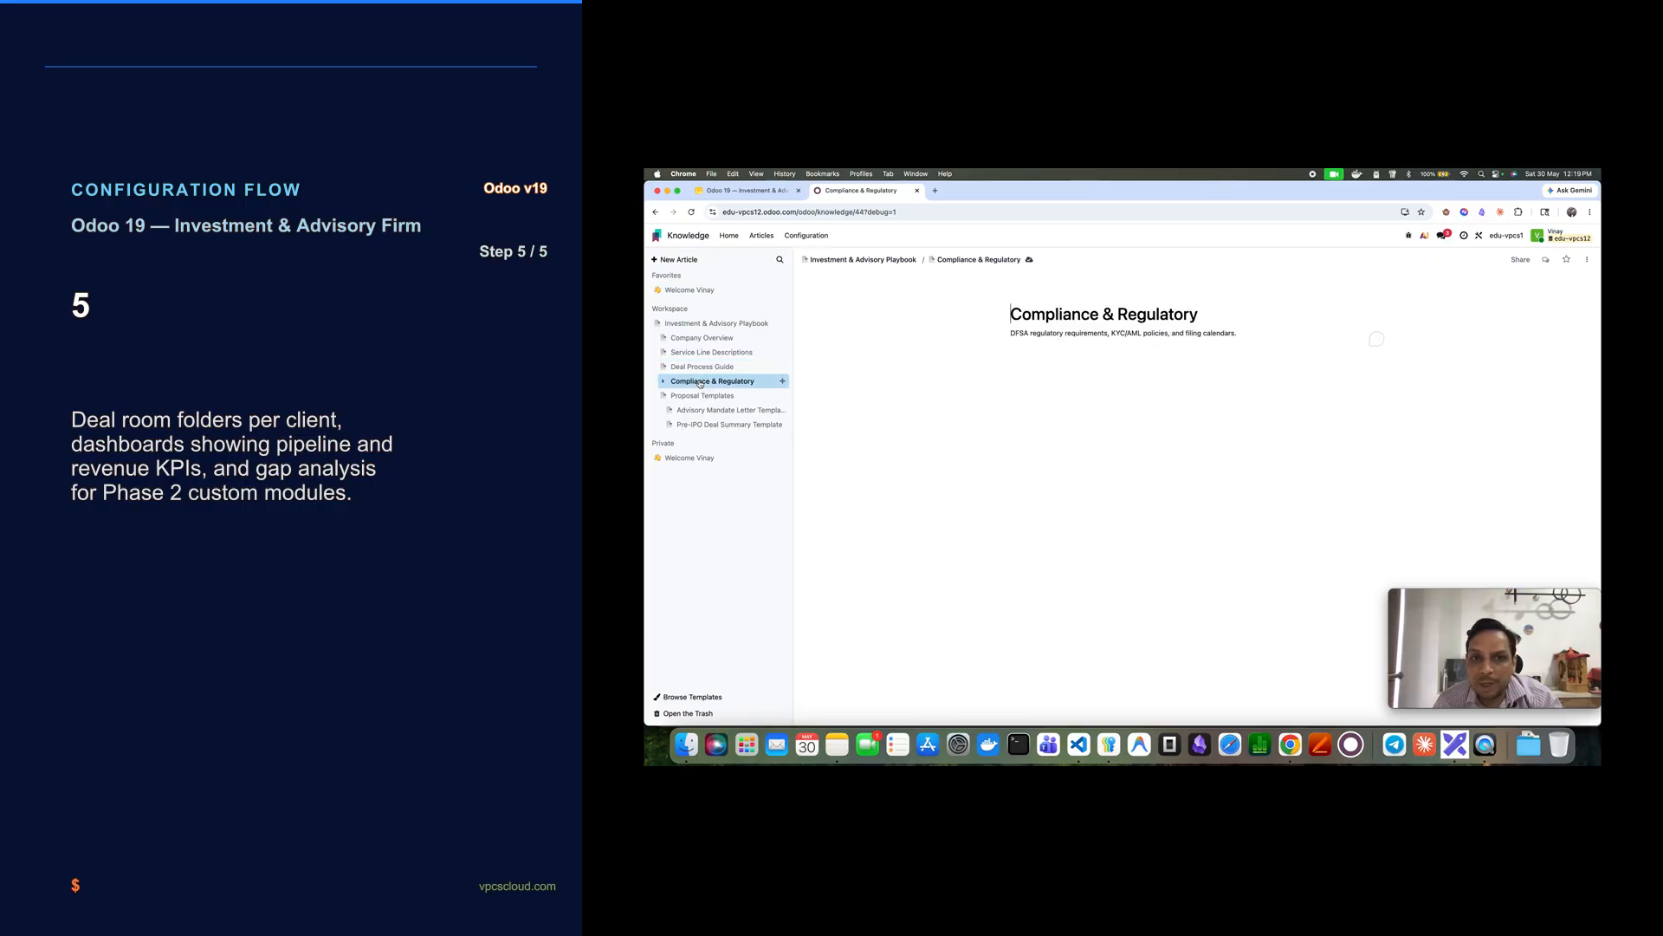
{"action": "left_click", "coordinate": [706, 396]}
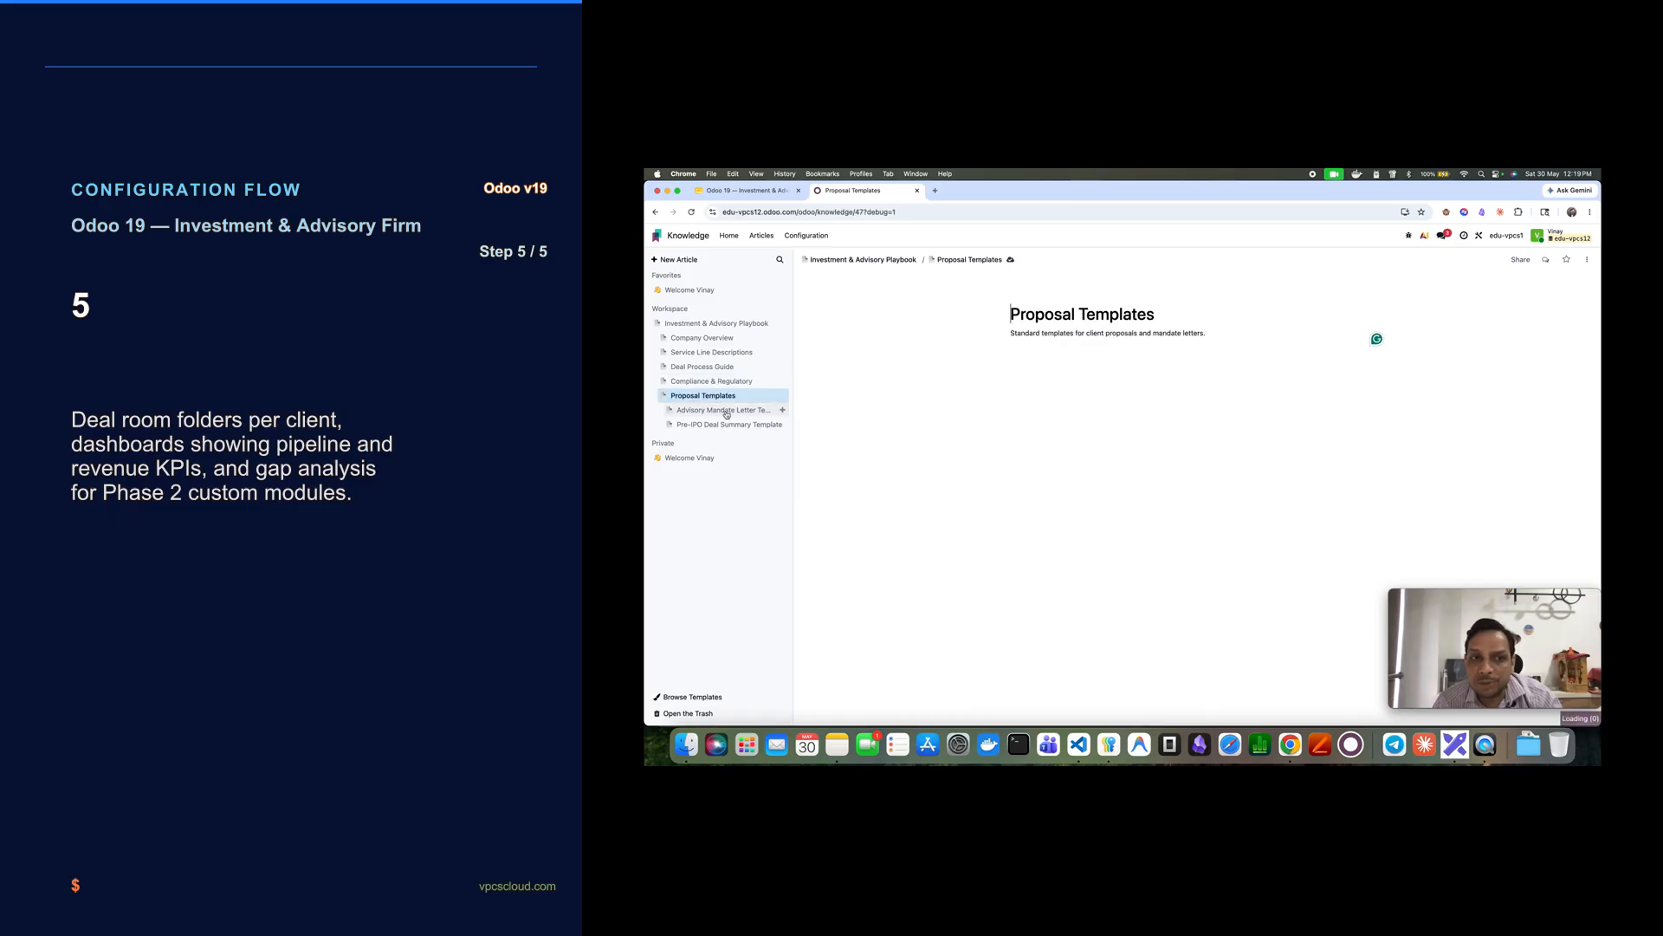
{"action": "left_click", "coordinate": [726, 413]}
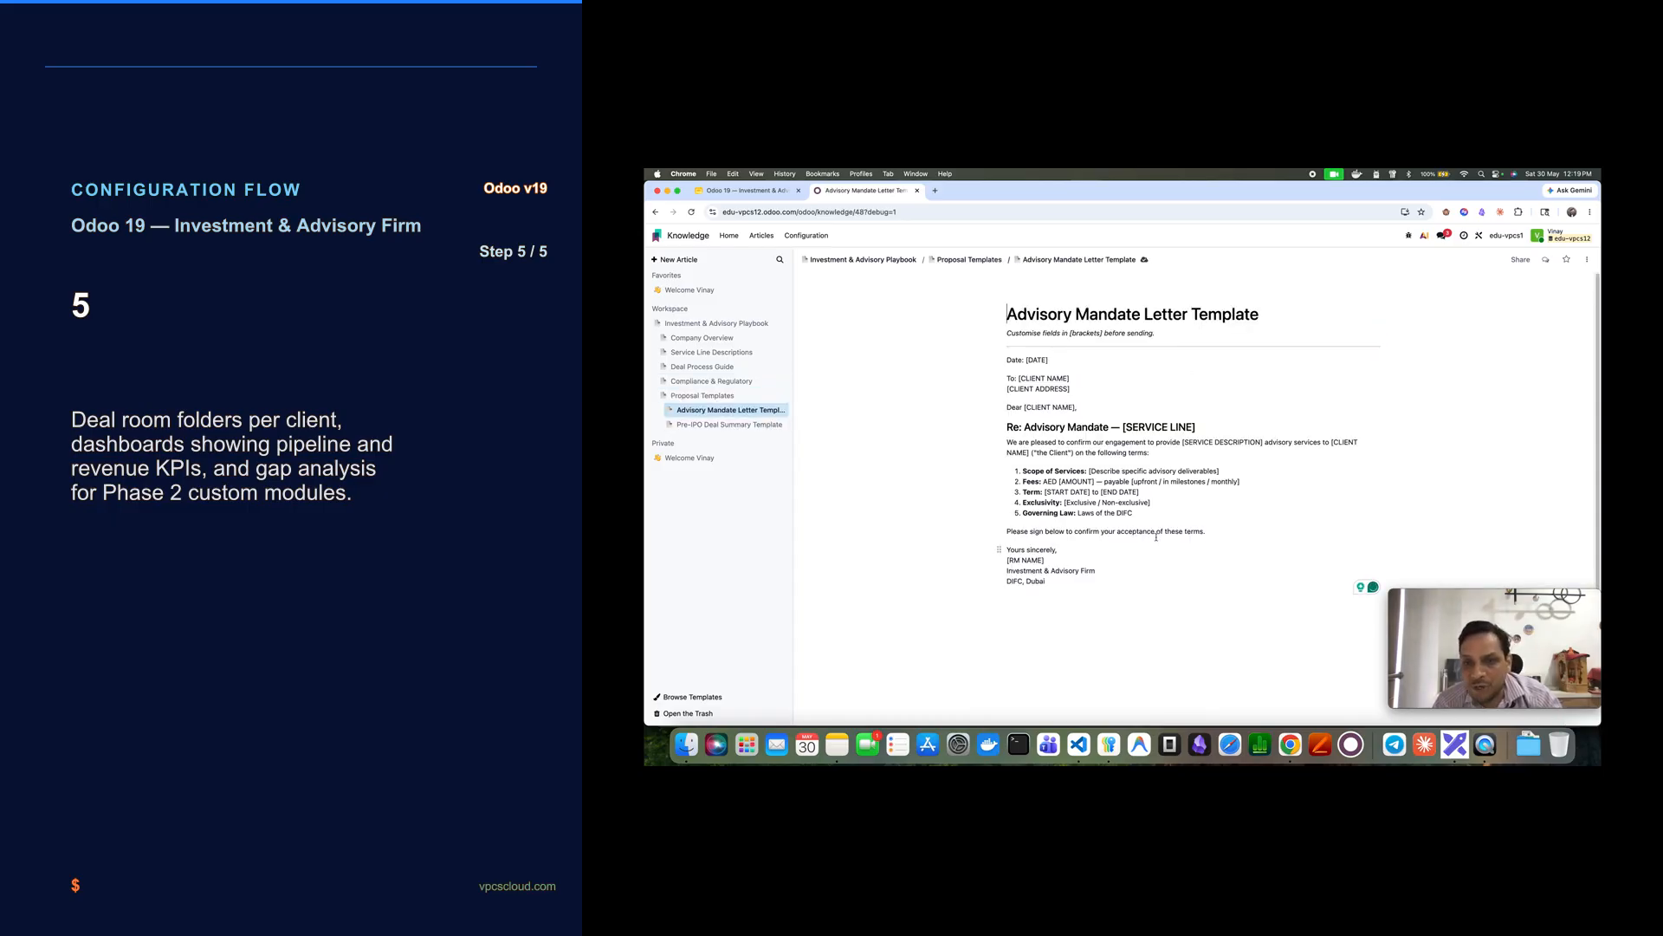
{"action": "left_click", "coordinate": [738, 425]}
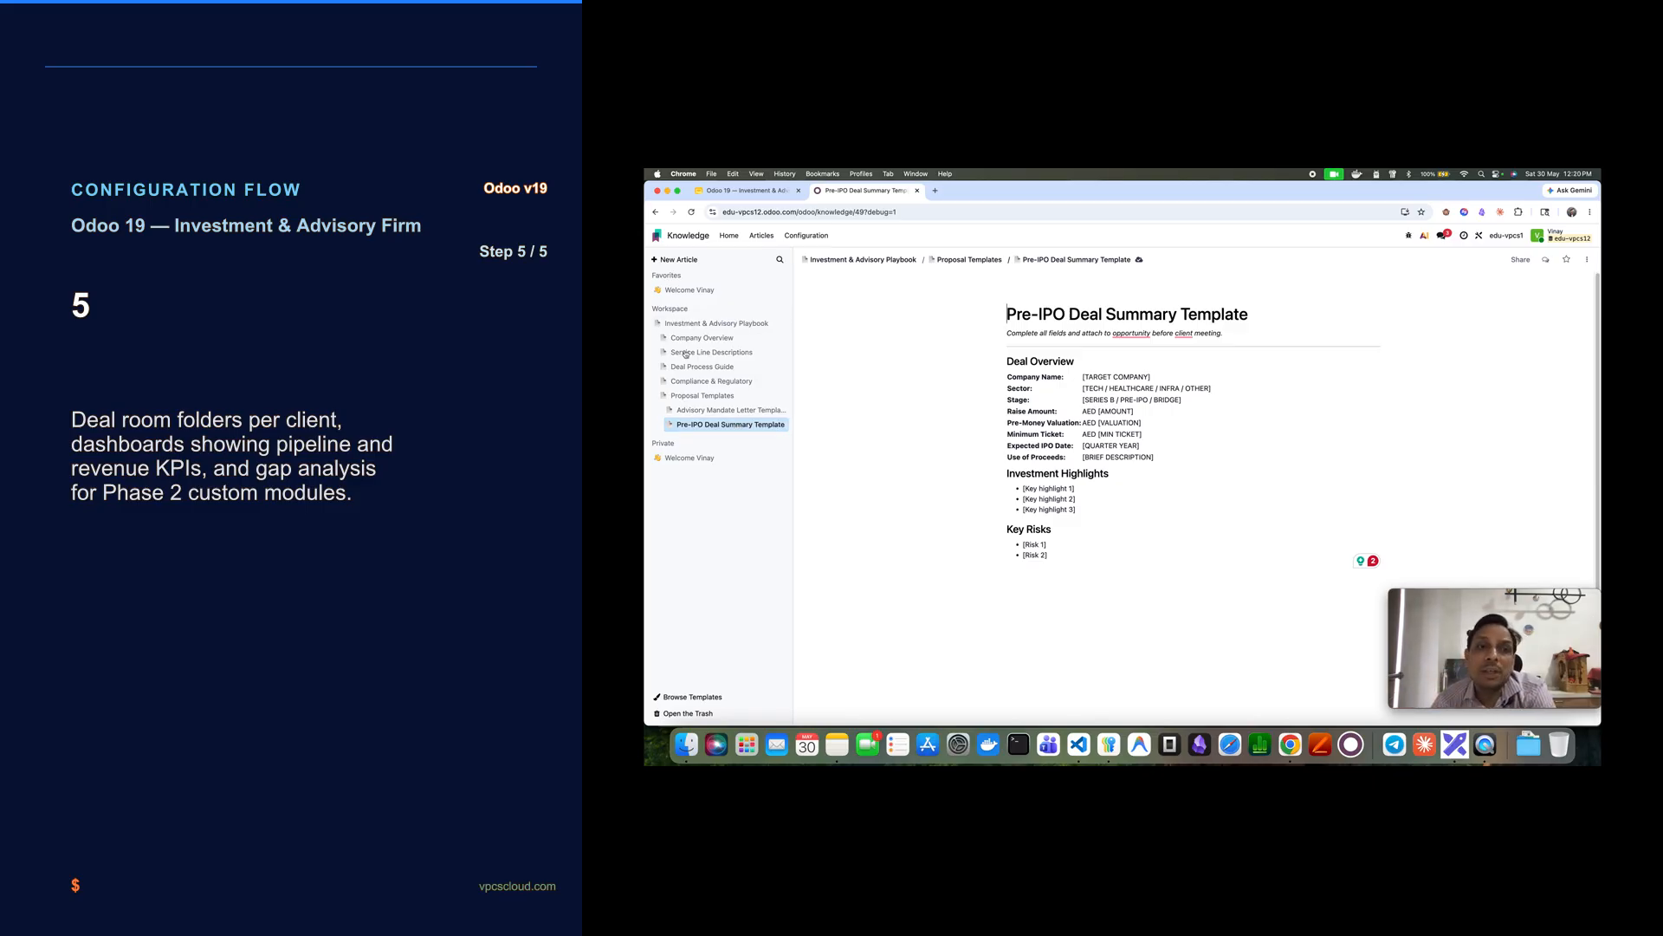
- Leave Knowledge, search the apps for "document" and open the Documents app
{"action": "left_click", "coordinate": [668, 242]}
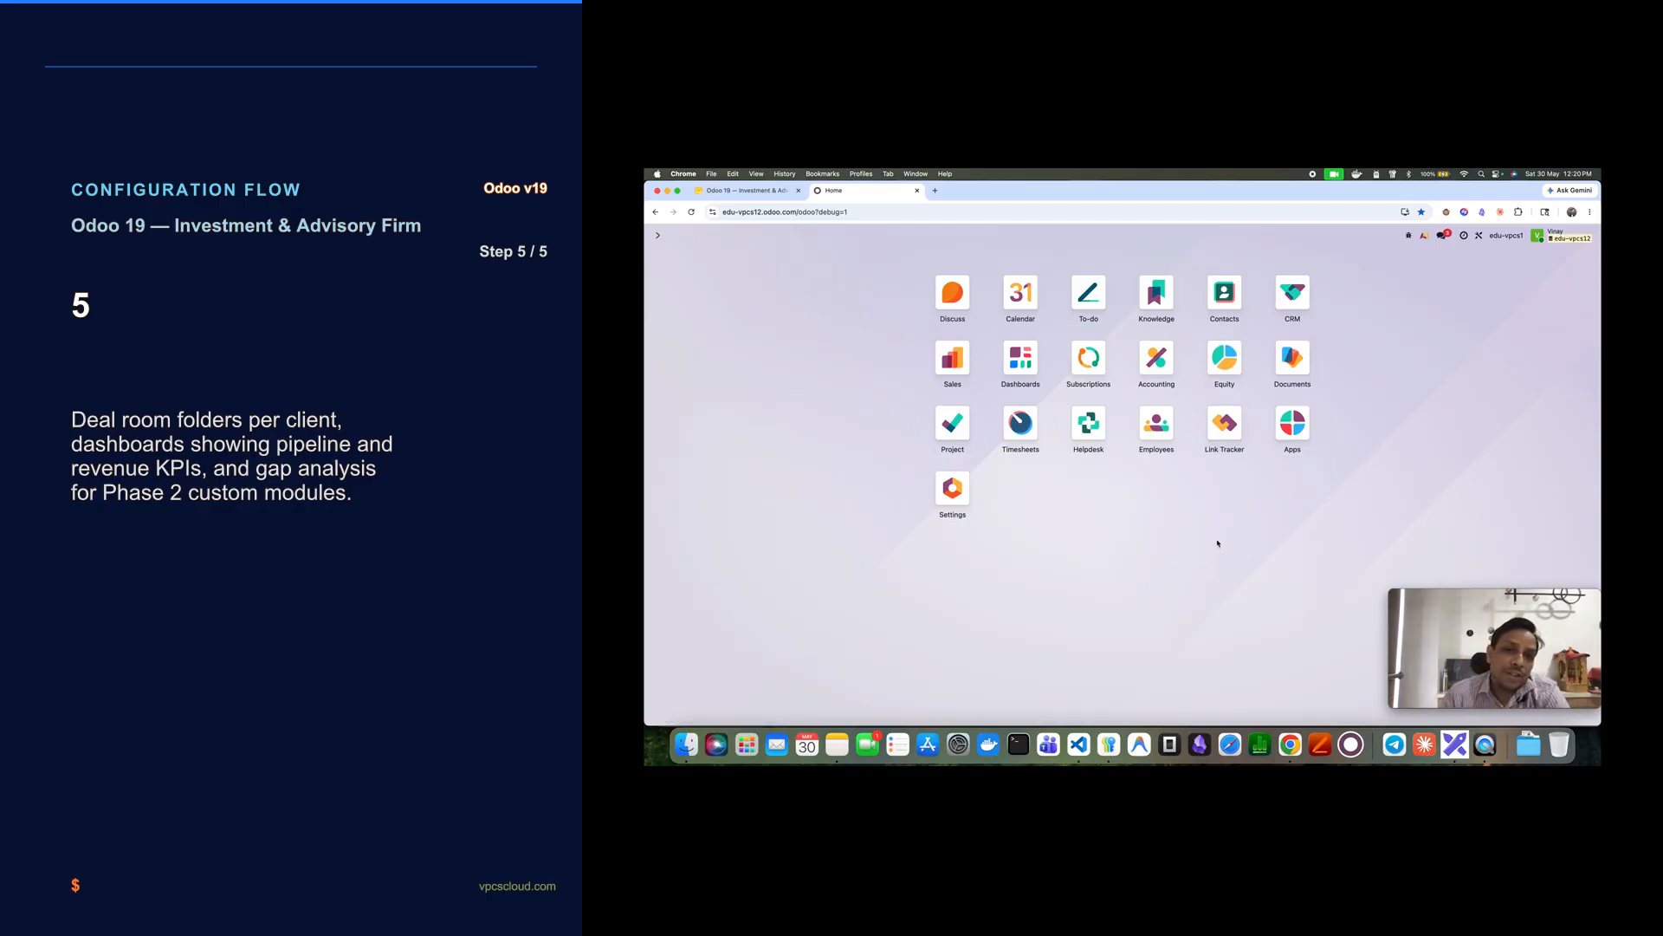
{"action": "type", "text": "dpcument"}
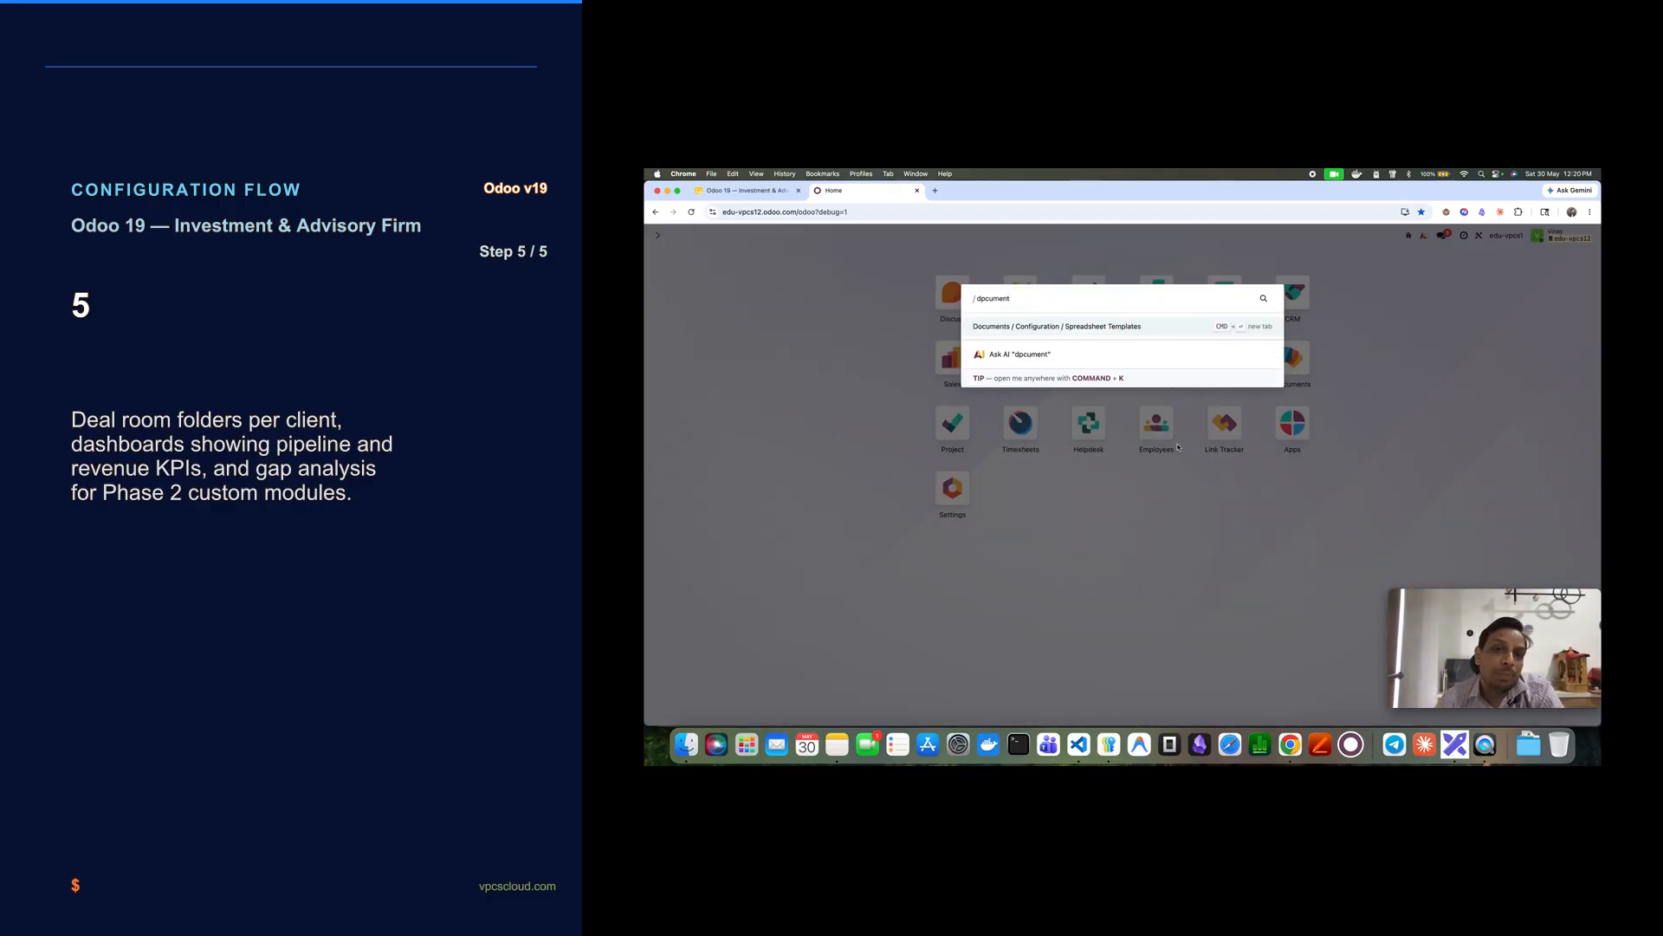
{"action": "key", "text": "BackSpace"}
{"action": "key", "text": "BackSpace"}
{"action": "key", "text": "BackSpace"}
{"action": "key", "text": "BackSpace"}
{"action": "key", "text": "BackSpace"}
{"action": "key", "text": "BackSpace"}
{"action": "key", "text": "BackSpace"}
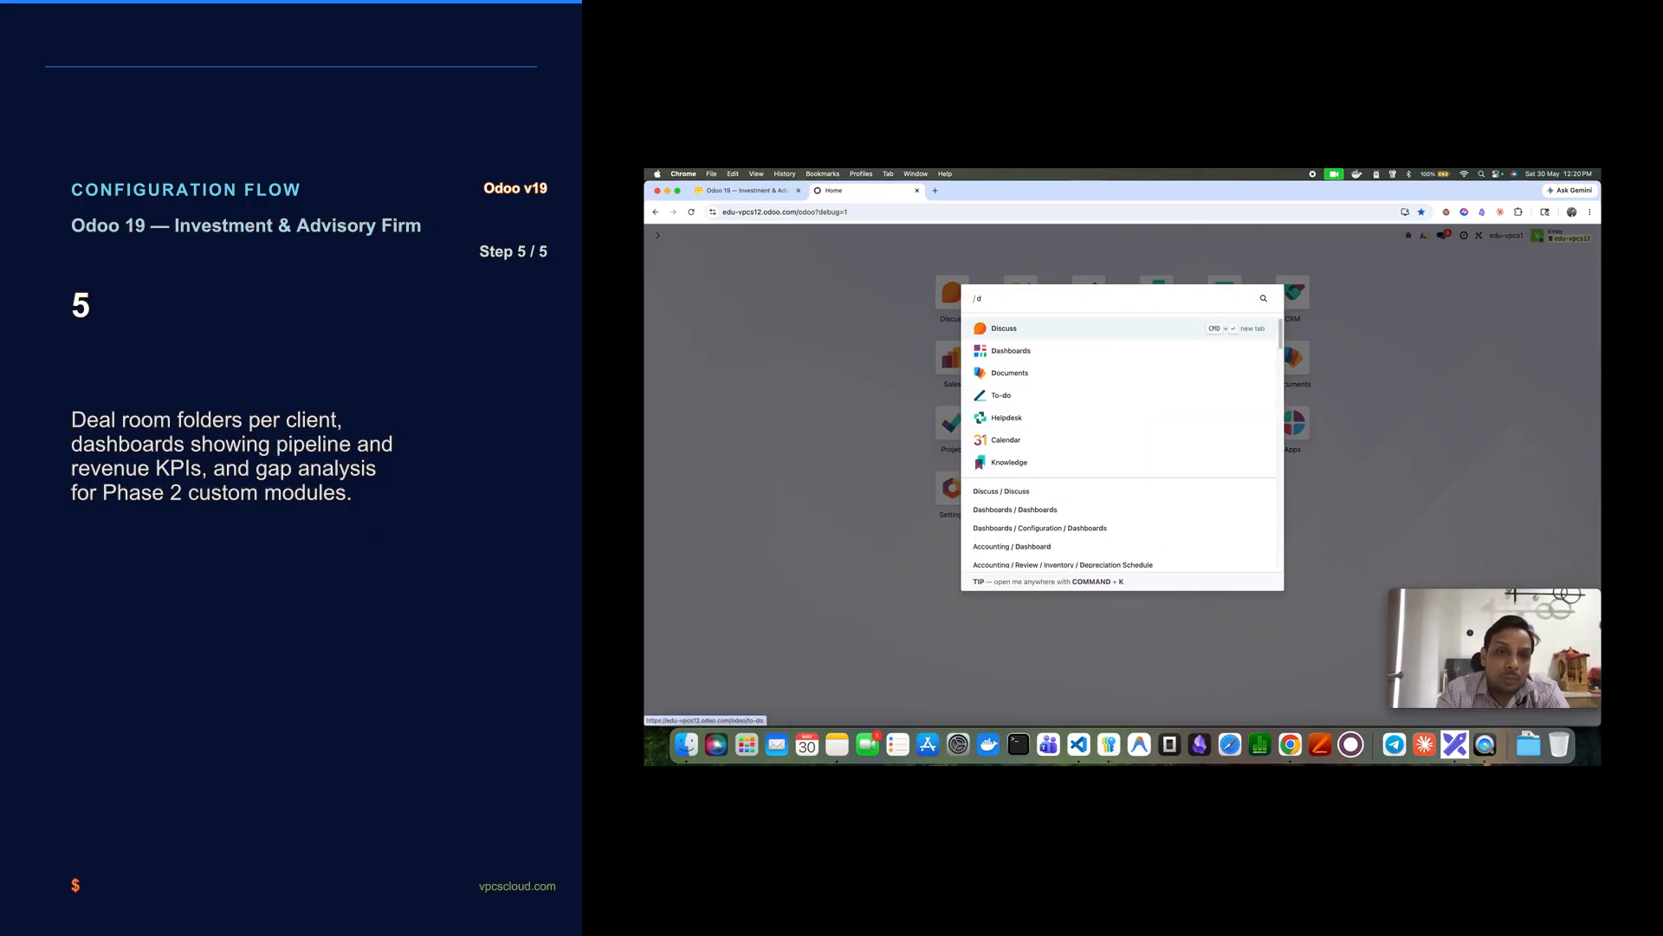
{"action": "type", "text": "ocument"}
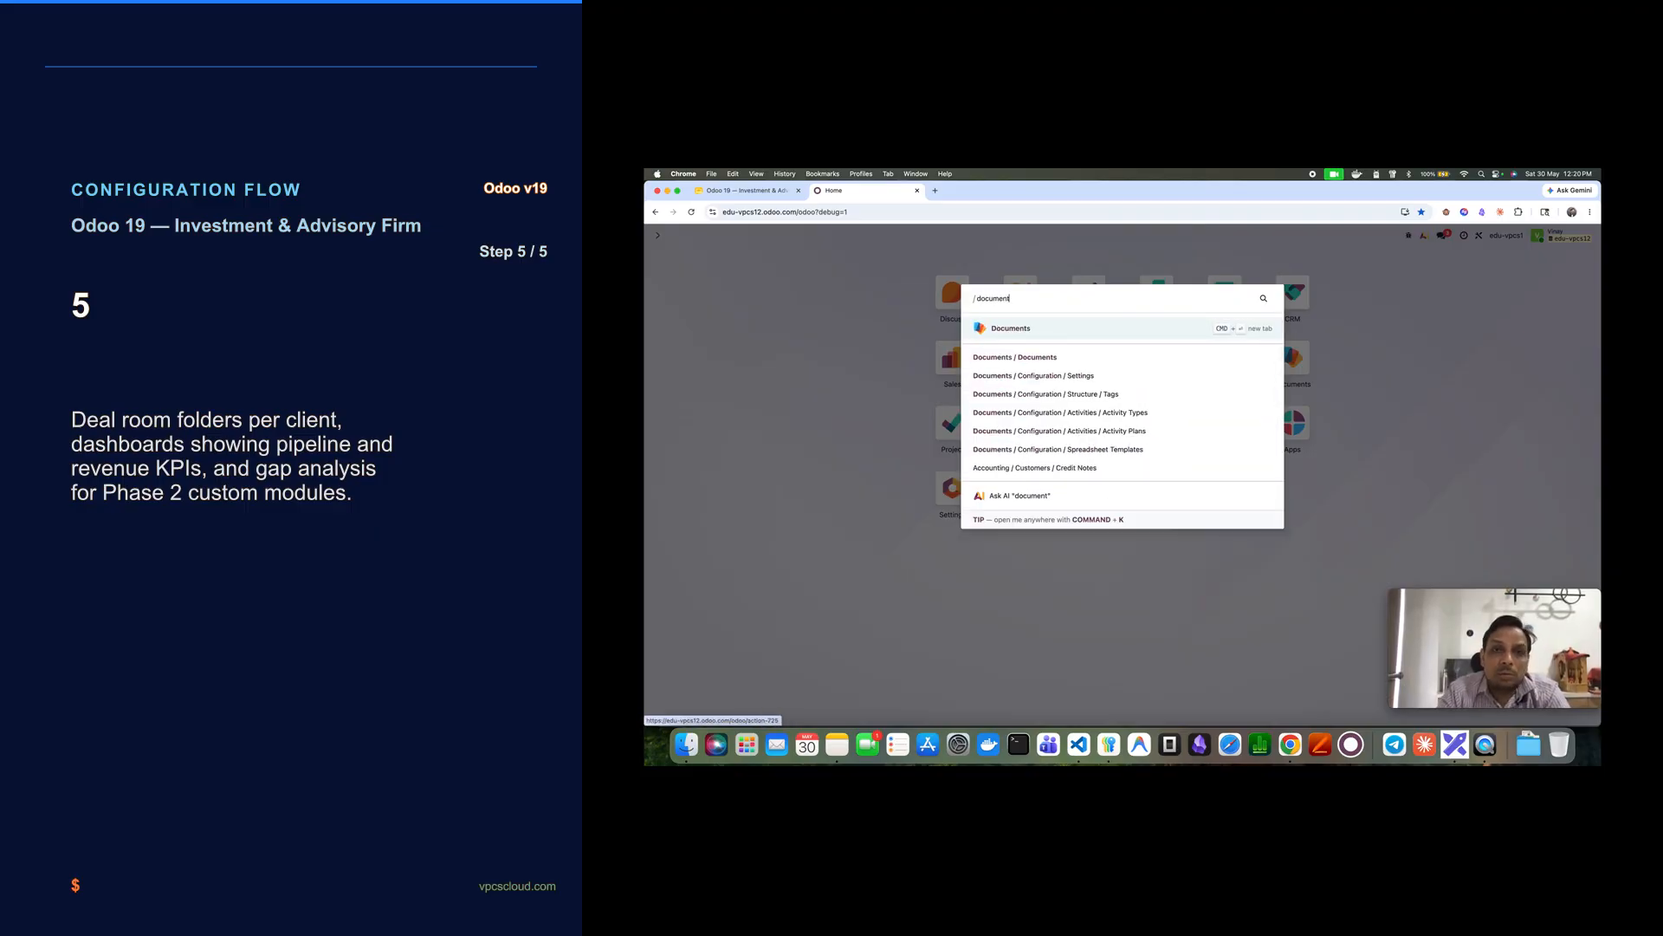
{"action": "left_click", "coordinate": [1042, 359]}
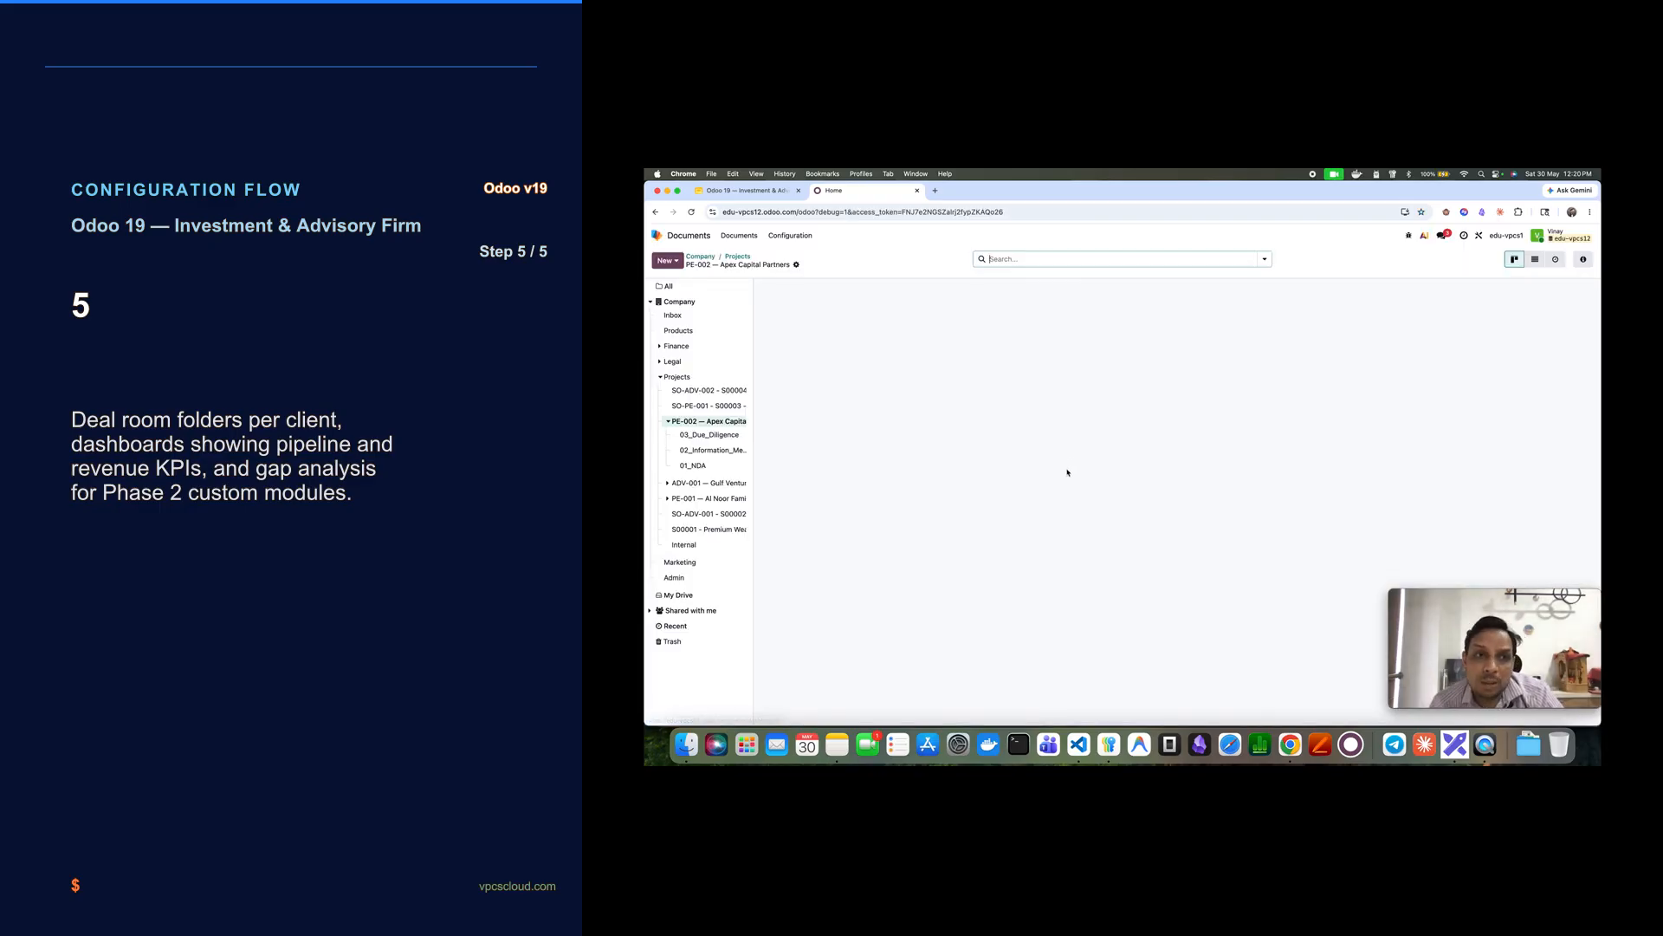
- Widen the folder tree and review the SO-ADV-002, SO-PE-001 and PE-002 project folders
{"action": "left_click_drag", "start_coordinate": [752, 442], "coordinate": [868, 434]}
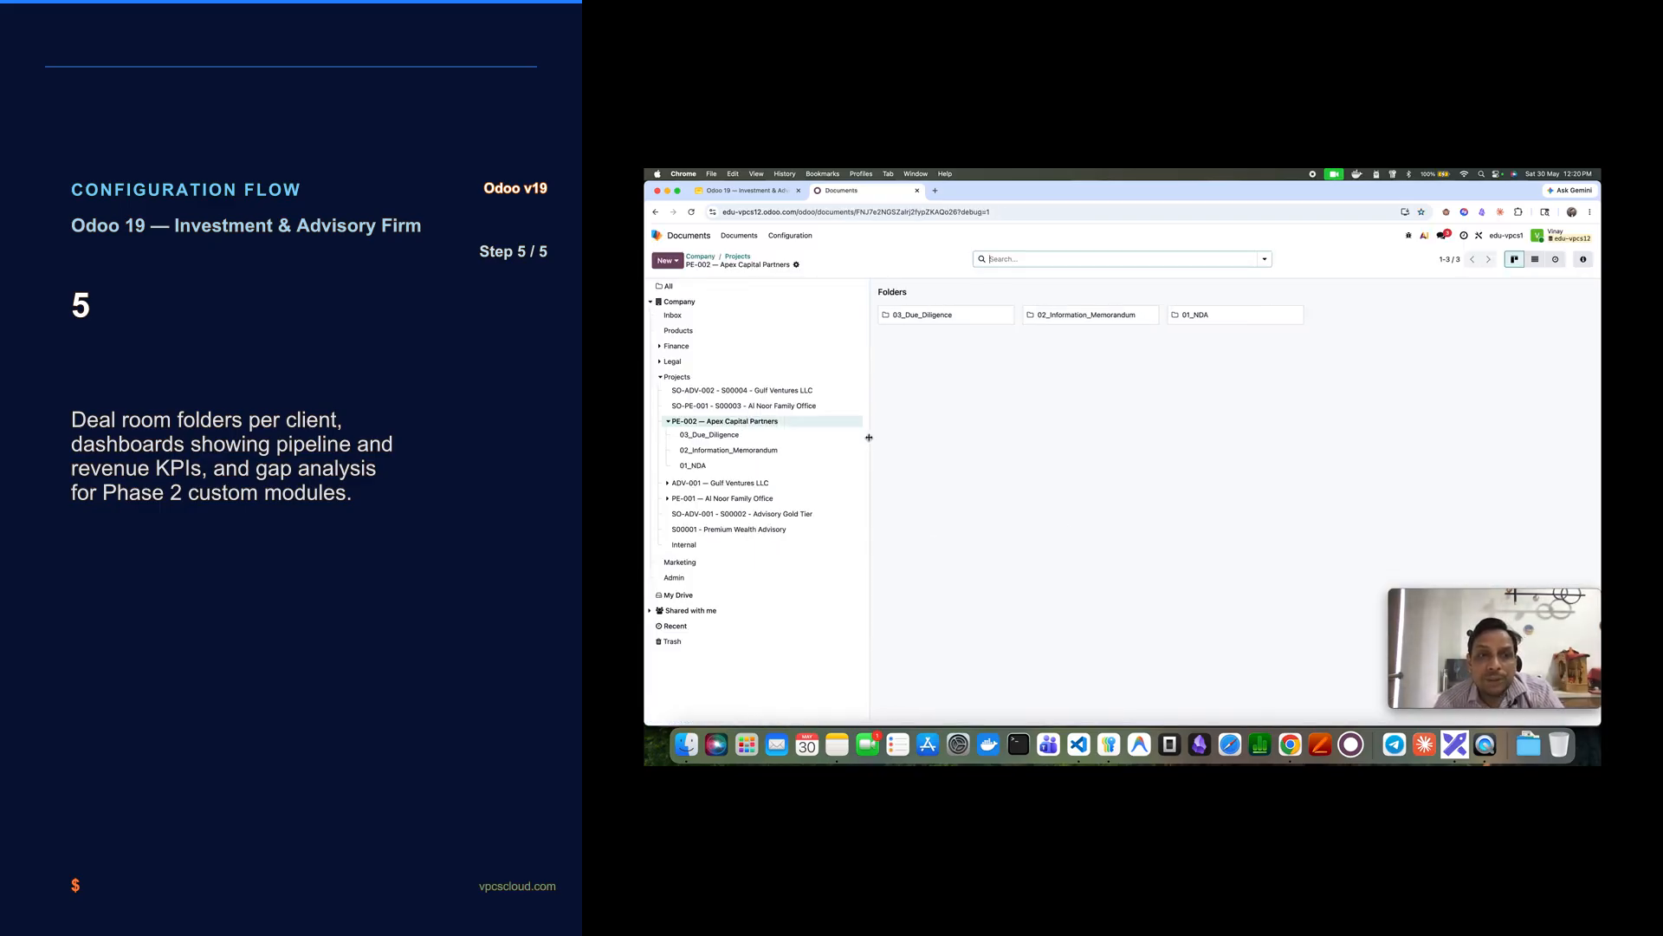
{"action": "left_click", "coordinate": [721, 392]}
{"action": "left_click", "coordinate": [726, 406]}
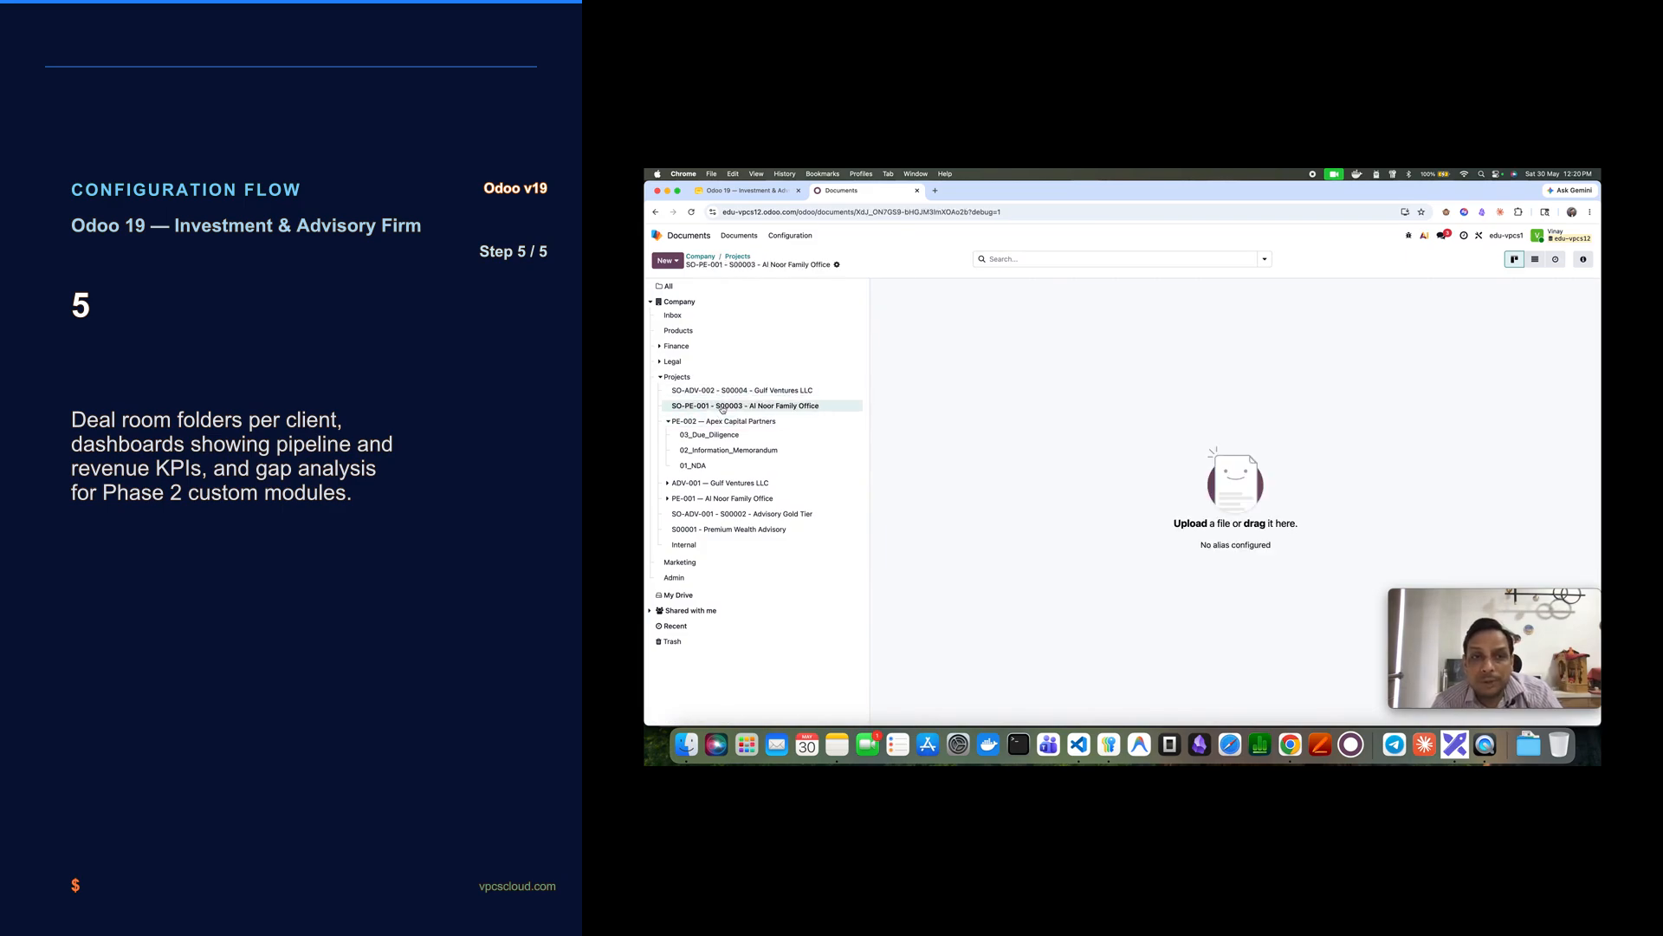
{"action": "left_click", "coordinate": [736, 421]}
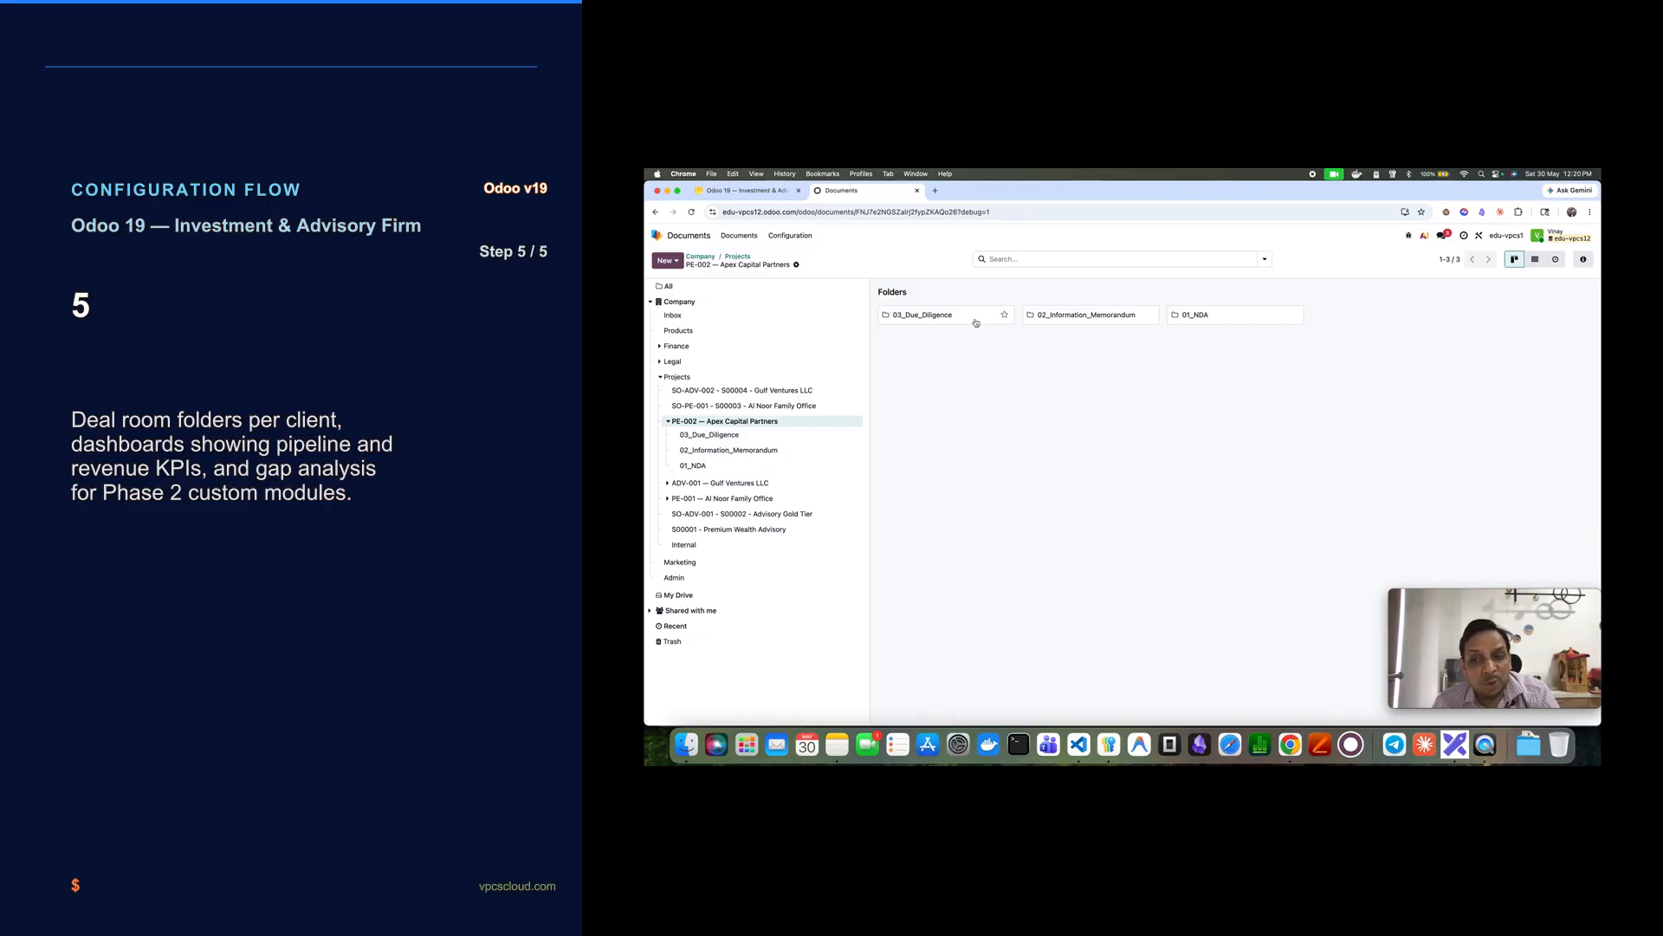
- Expand the ADV-001 and PE-001 deal room folders, inspect their subfolders and return to the home screen
{"action": "left_click", "coordinate": [668, 482]}
{"action": "left_click", "coordinate": [703, 511]}
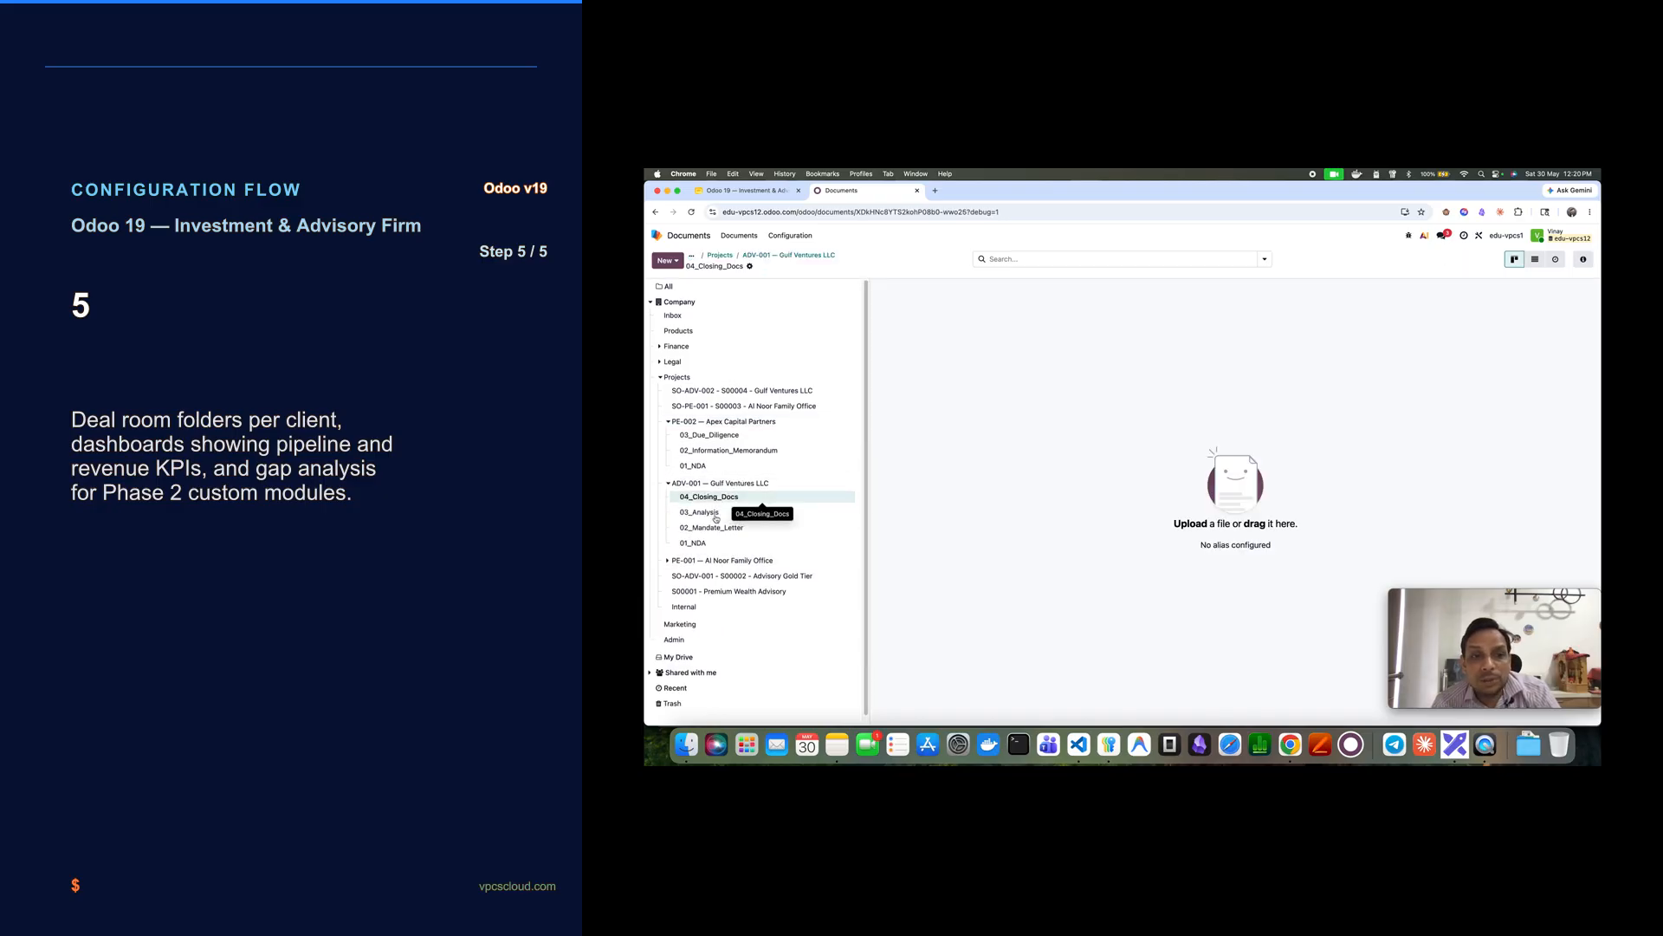
{"action": "left_click", "coordinate": [711, 542]}
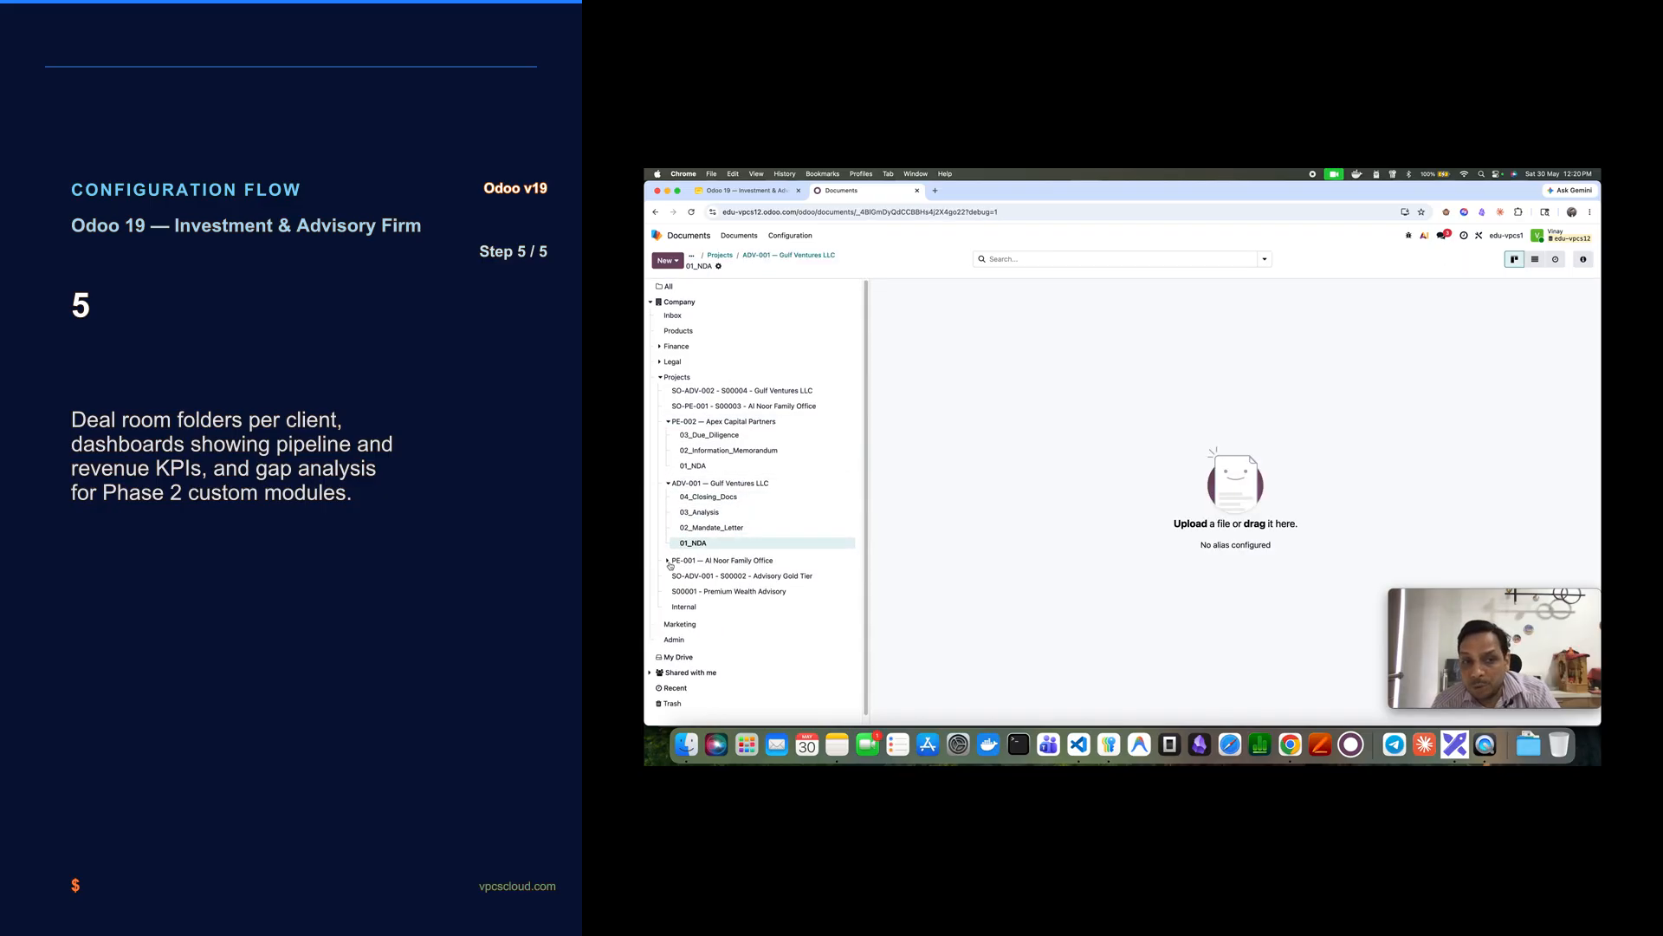
{"action": "left_click", "coordinate": [667, 561]}
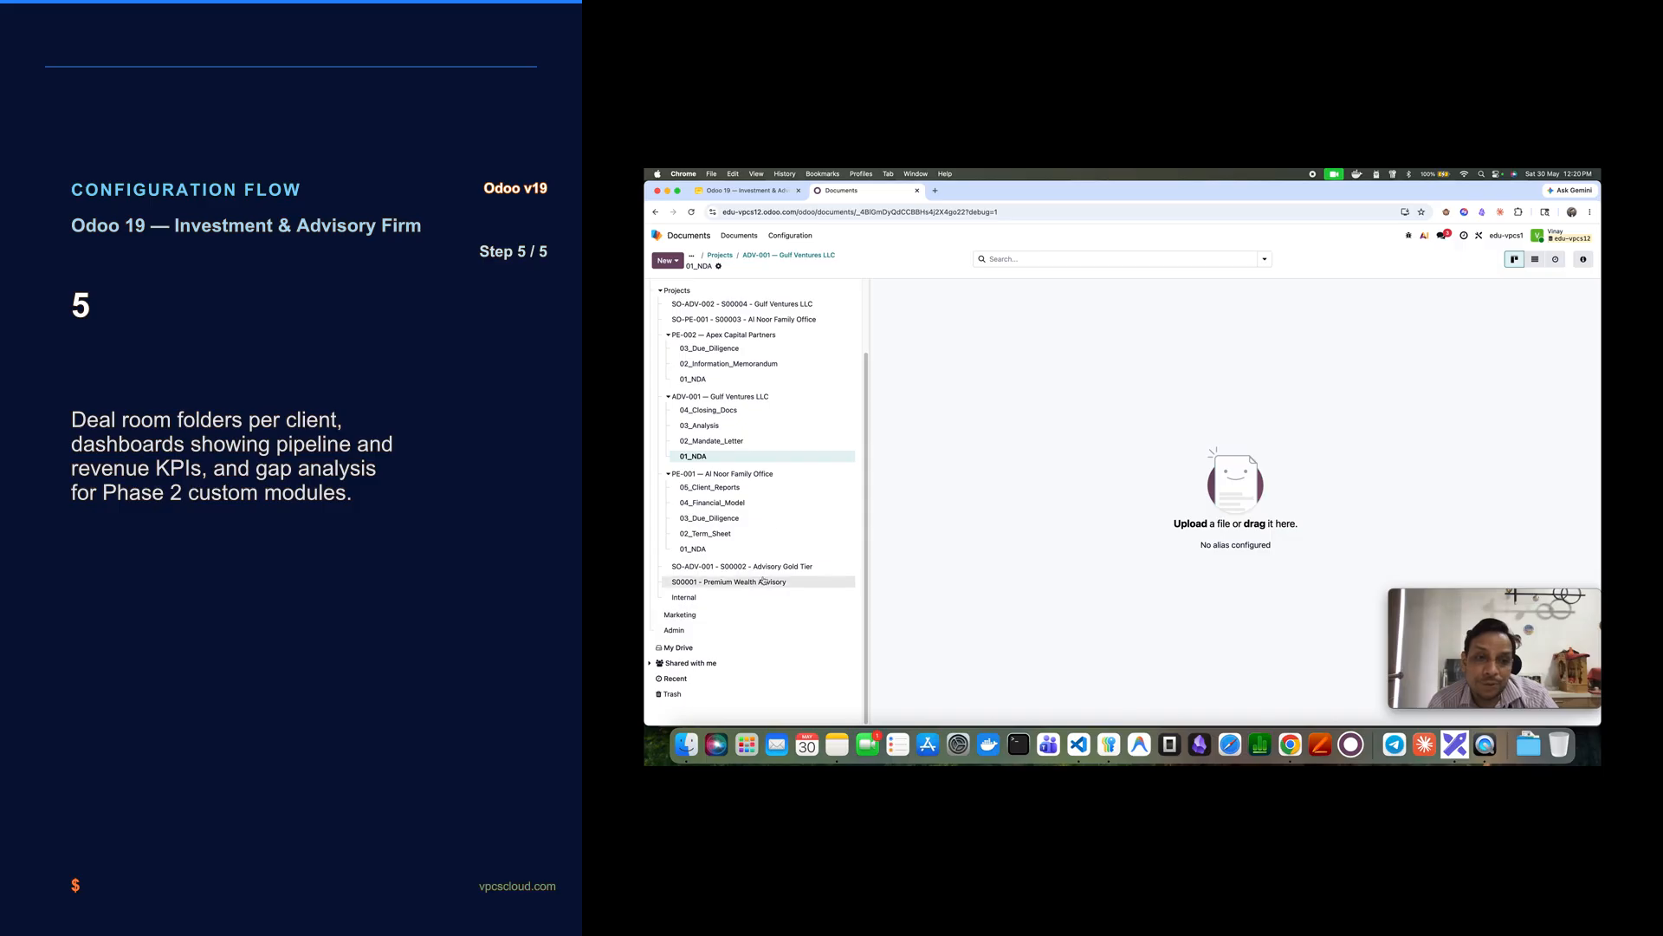
{"action": "scroll", "coordinate": [835, 610], "scroll_direction": "up", "scroll_amount": 2}
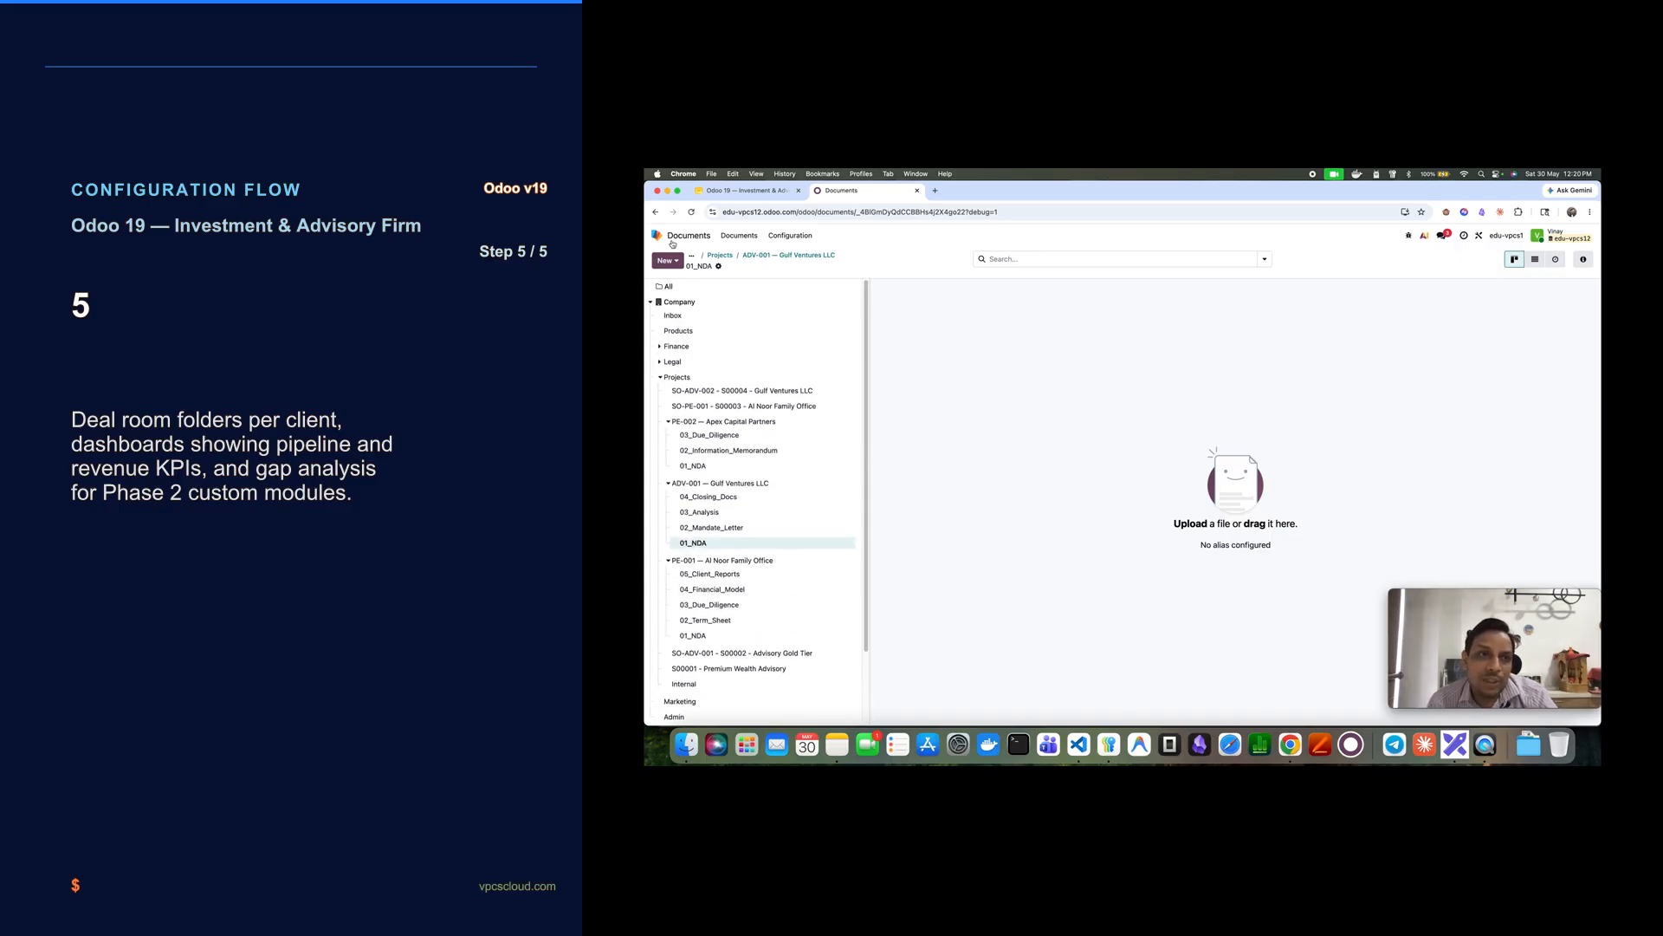
{"action": "left_click", "coordinate": [657, 235]}
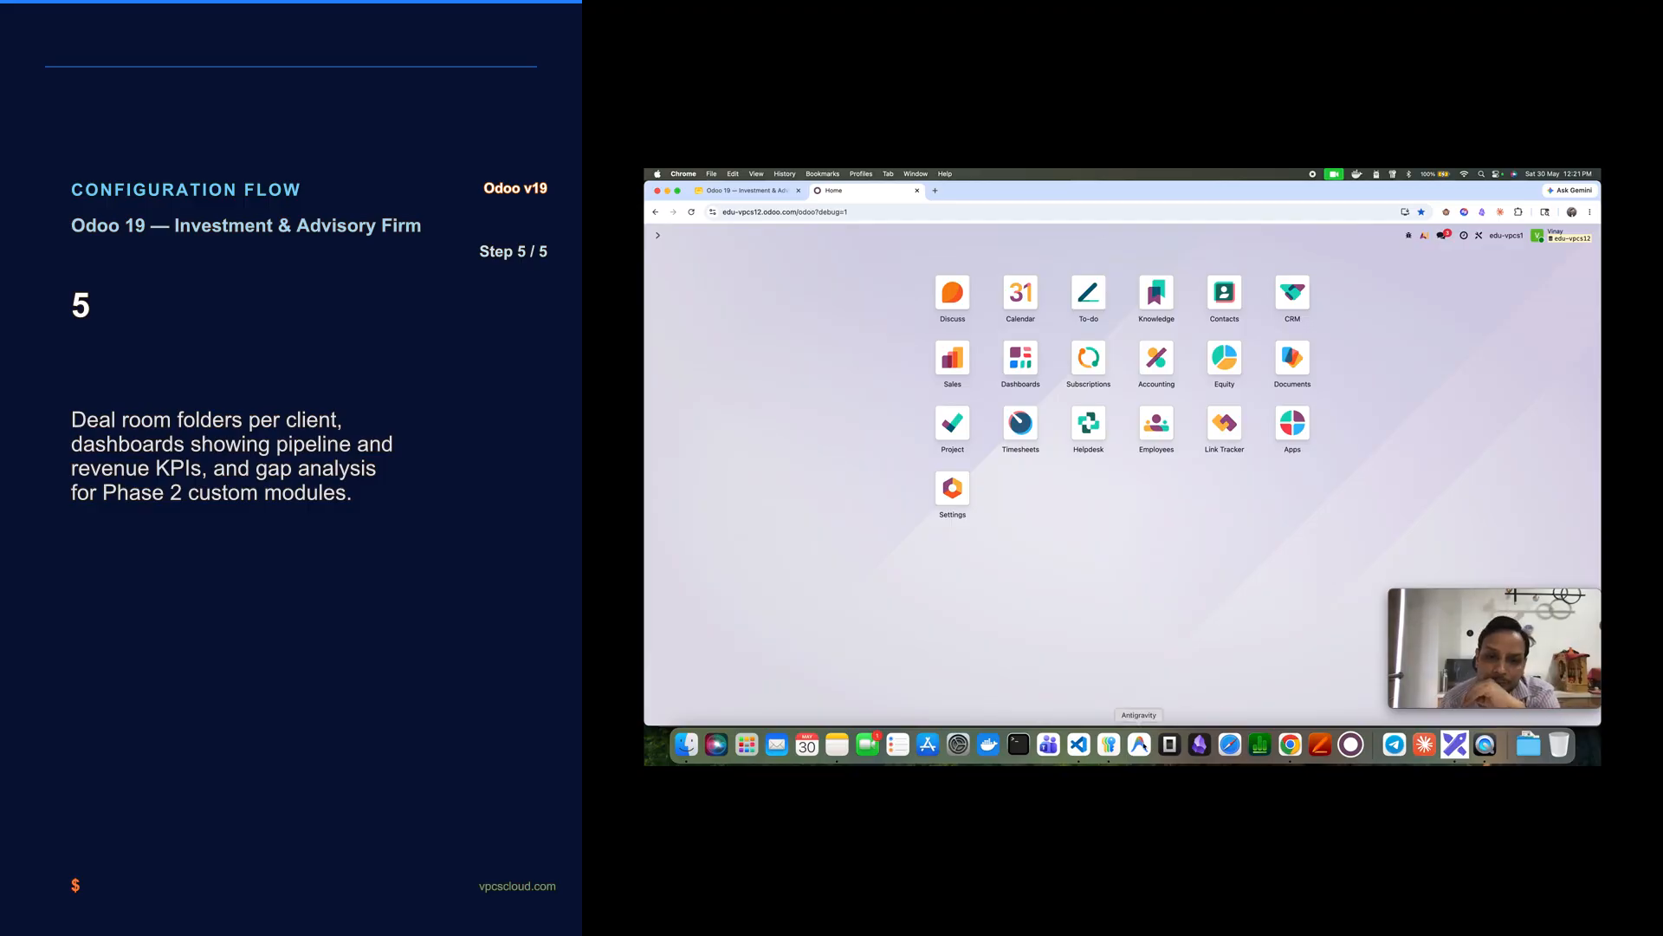
- Switch to Visual Studio Code, open requirements.md from the Odoo19FinanceAdvisoryCaseStudyDemo docs folder and widen the editor area
{"action": "left_click", "coordinate": [1079, 744]}
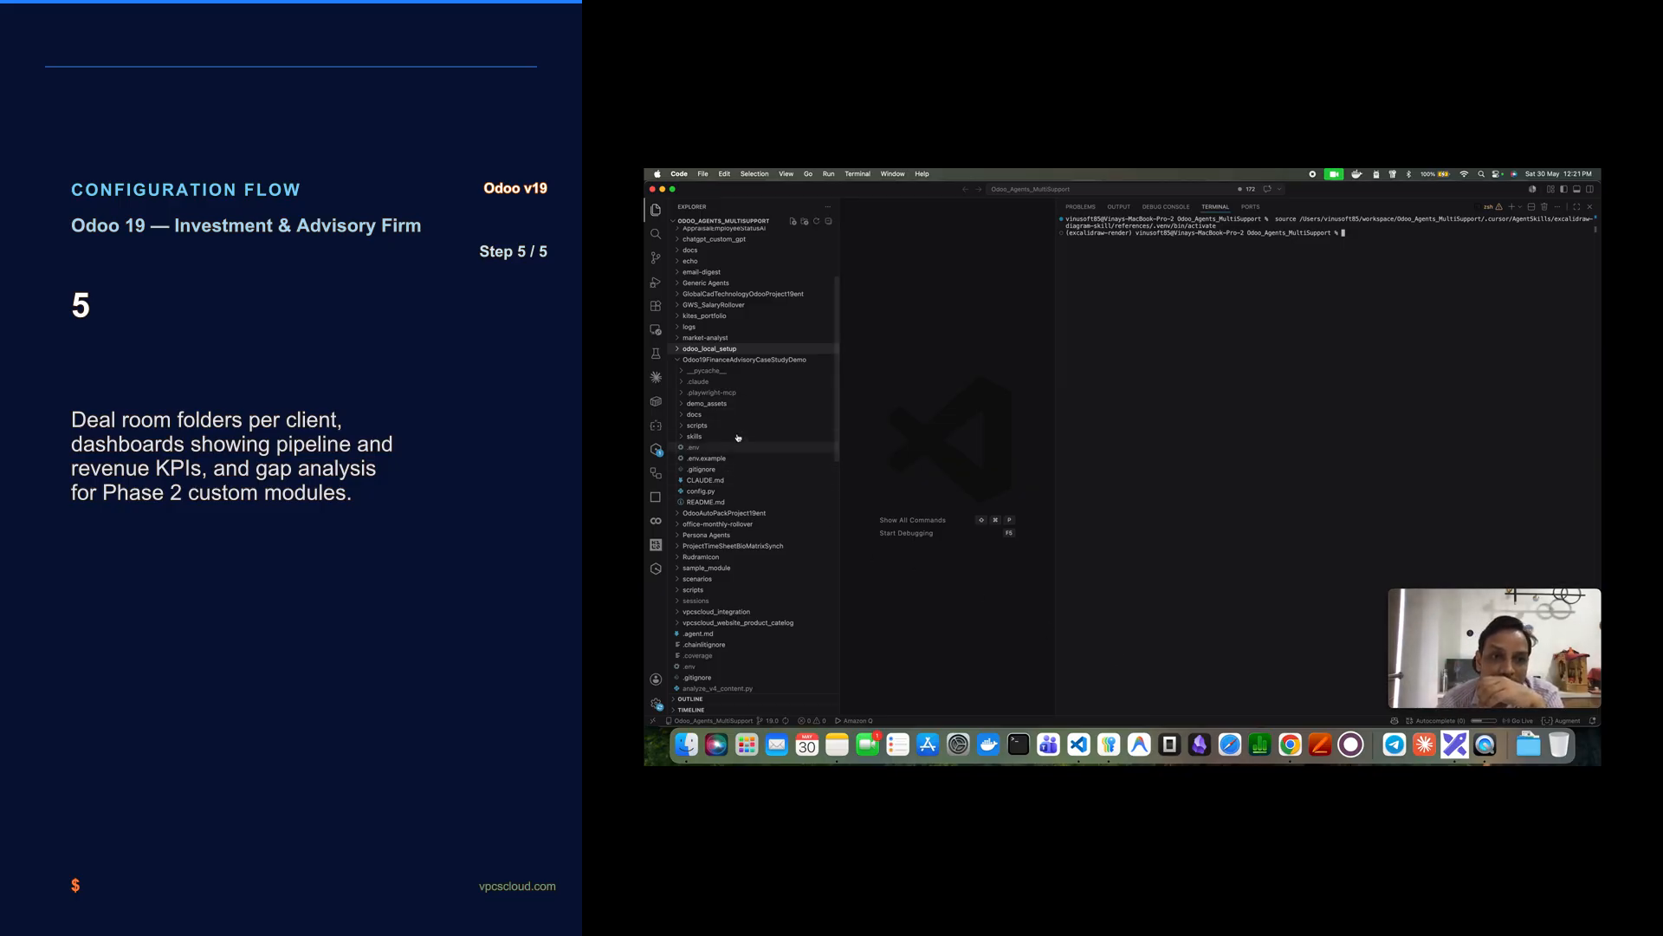
{"action": "left_click", "coordinate": [702, 416]}
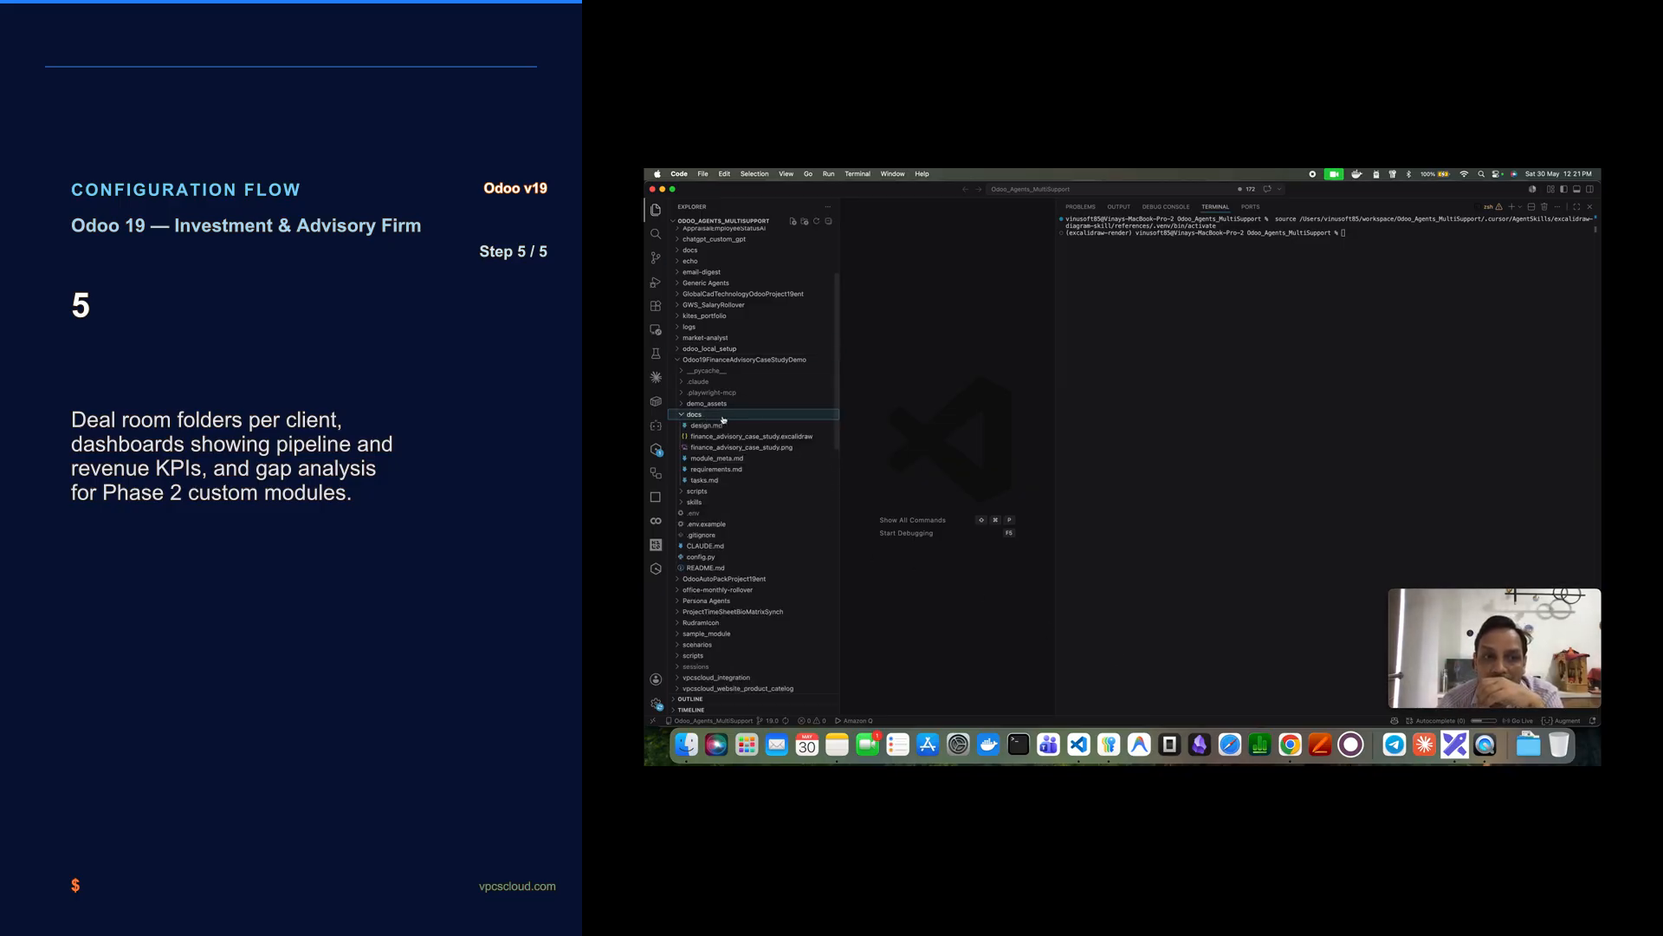
{"action": "left_click", "coordinate": [711, 470]}
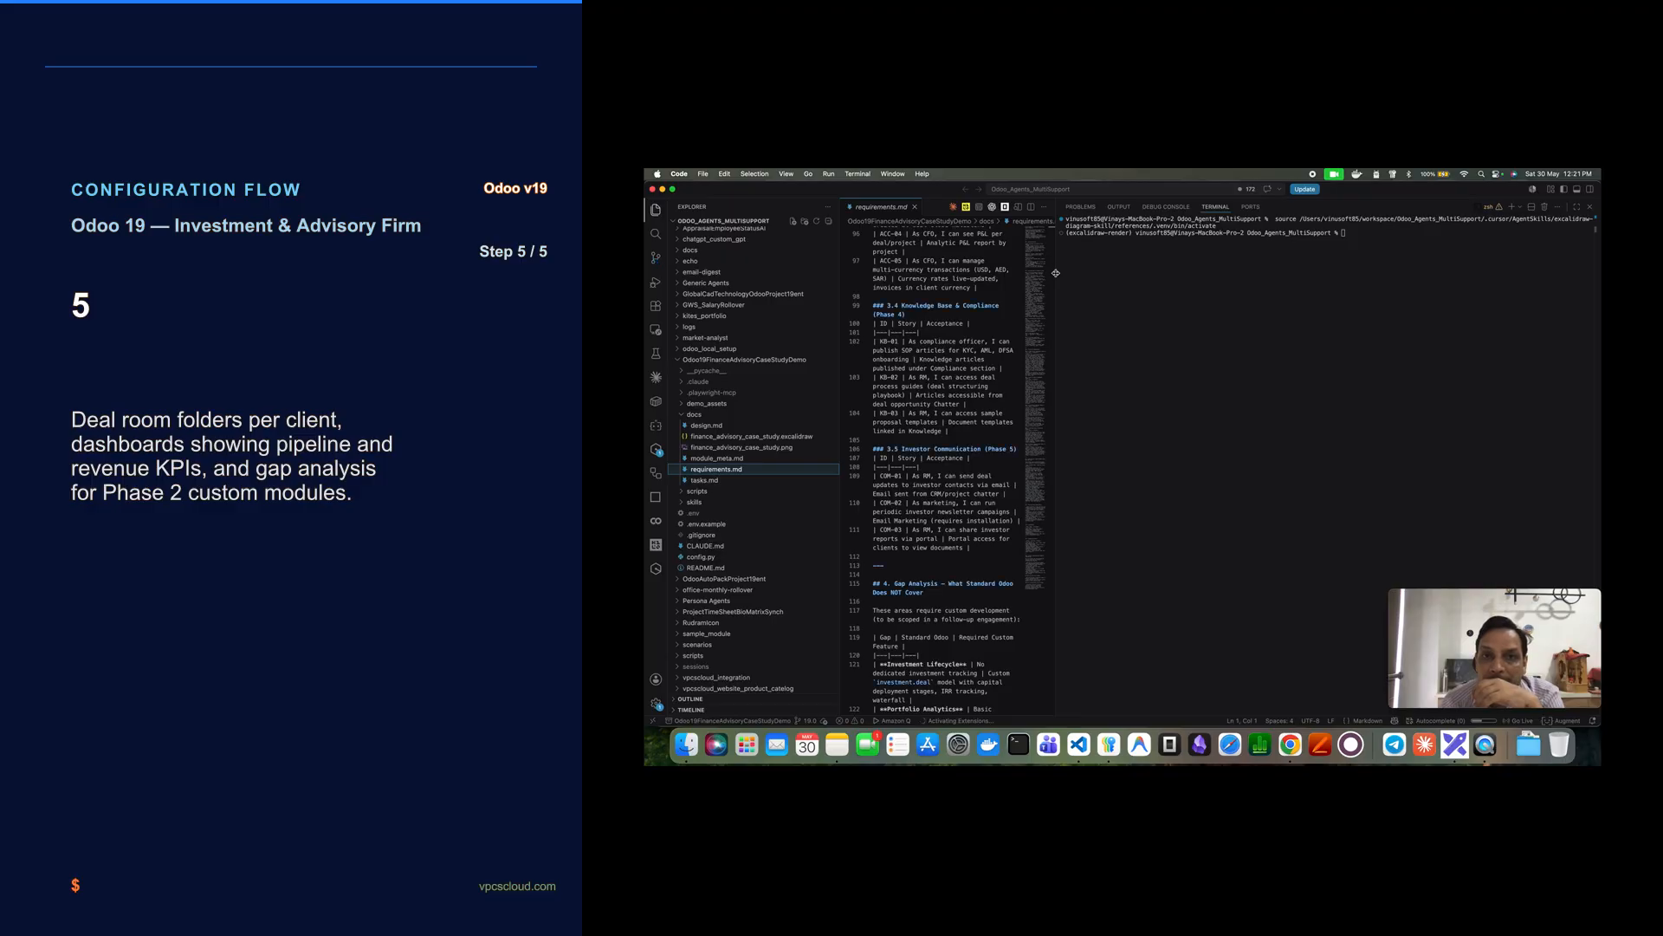
{"action": "left_click_drag", "start_coordinate": [1055, 273], "coordinate": [1116, 286]}
{"action": "left_click_drag", "start_coordinate": [1388, 300], "coordinate": [1447, 303]}
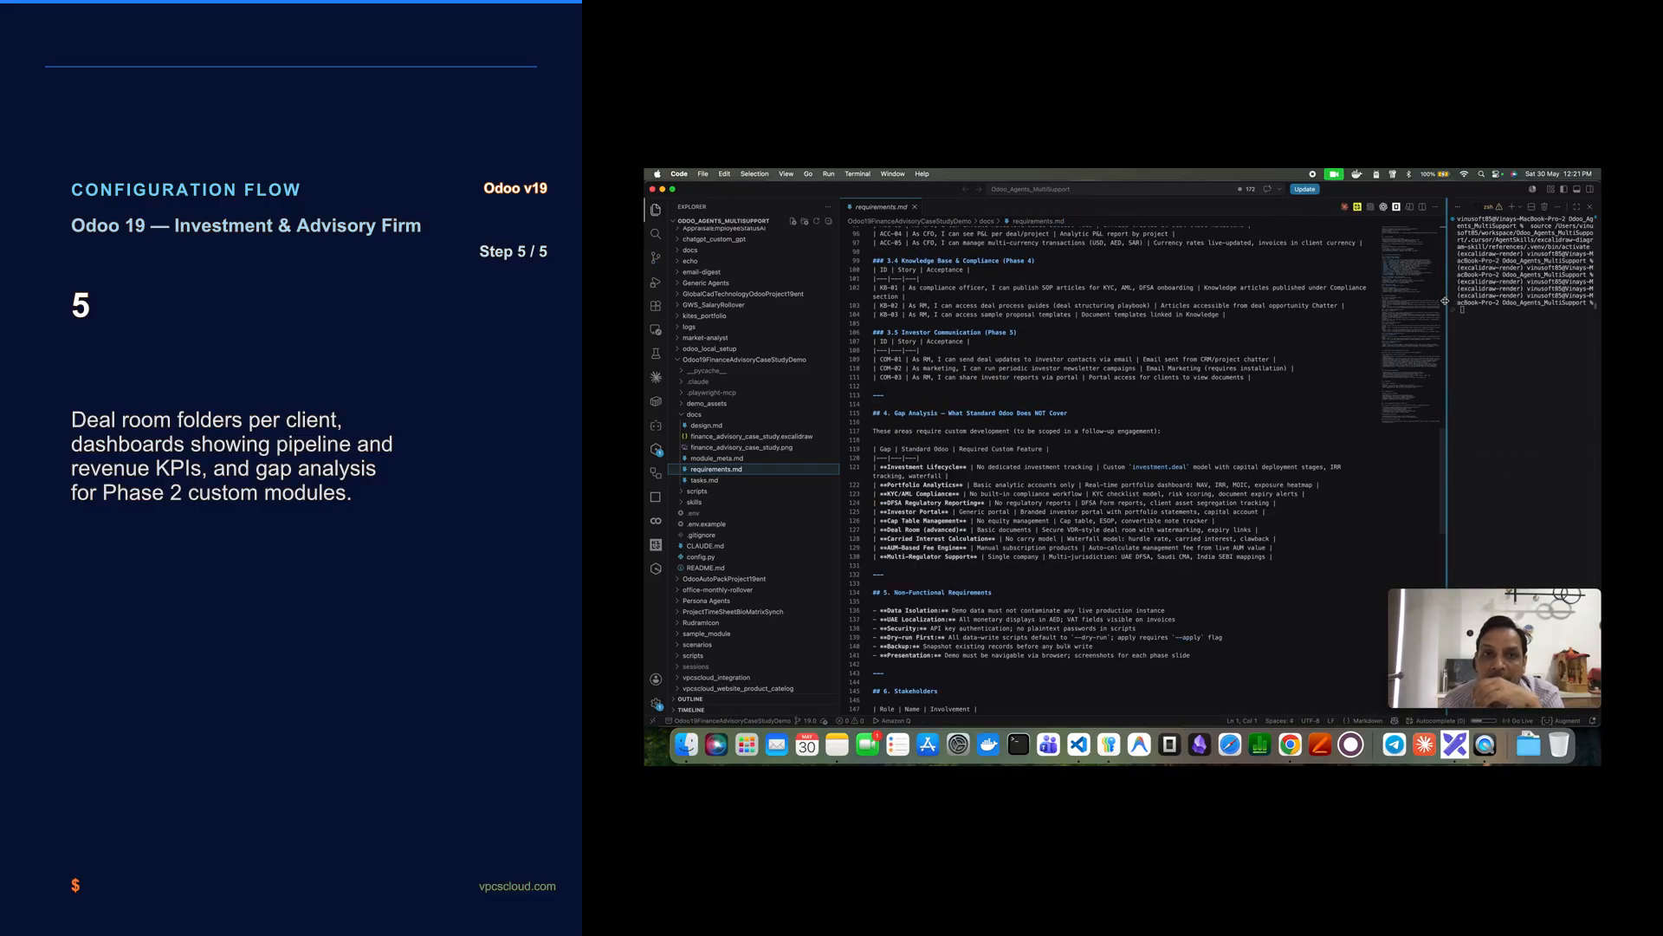
- Skim the beginning of the requirements.md source and open its rendered Markdown preview
{"action": "scroll", "coordinate": [1184, 482], "scroll_direction": "up", "scroll_amount": 5}
{"action": "scroll", "coordinate": [1184, 481], "scroll_direction": "up", "scroll_amount": 12}
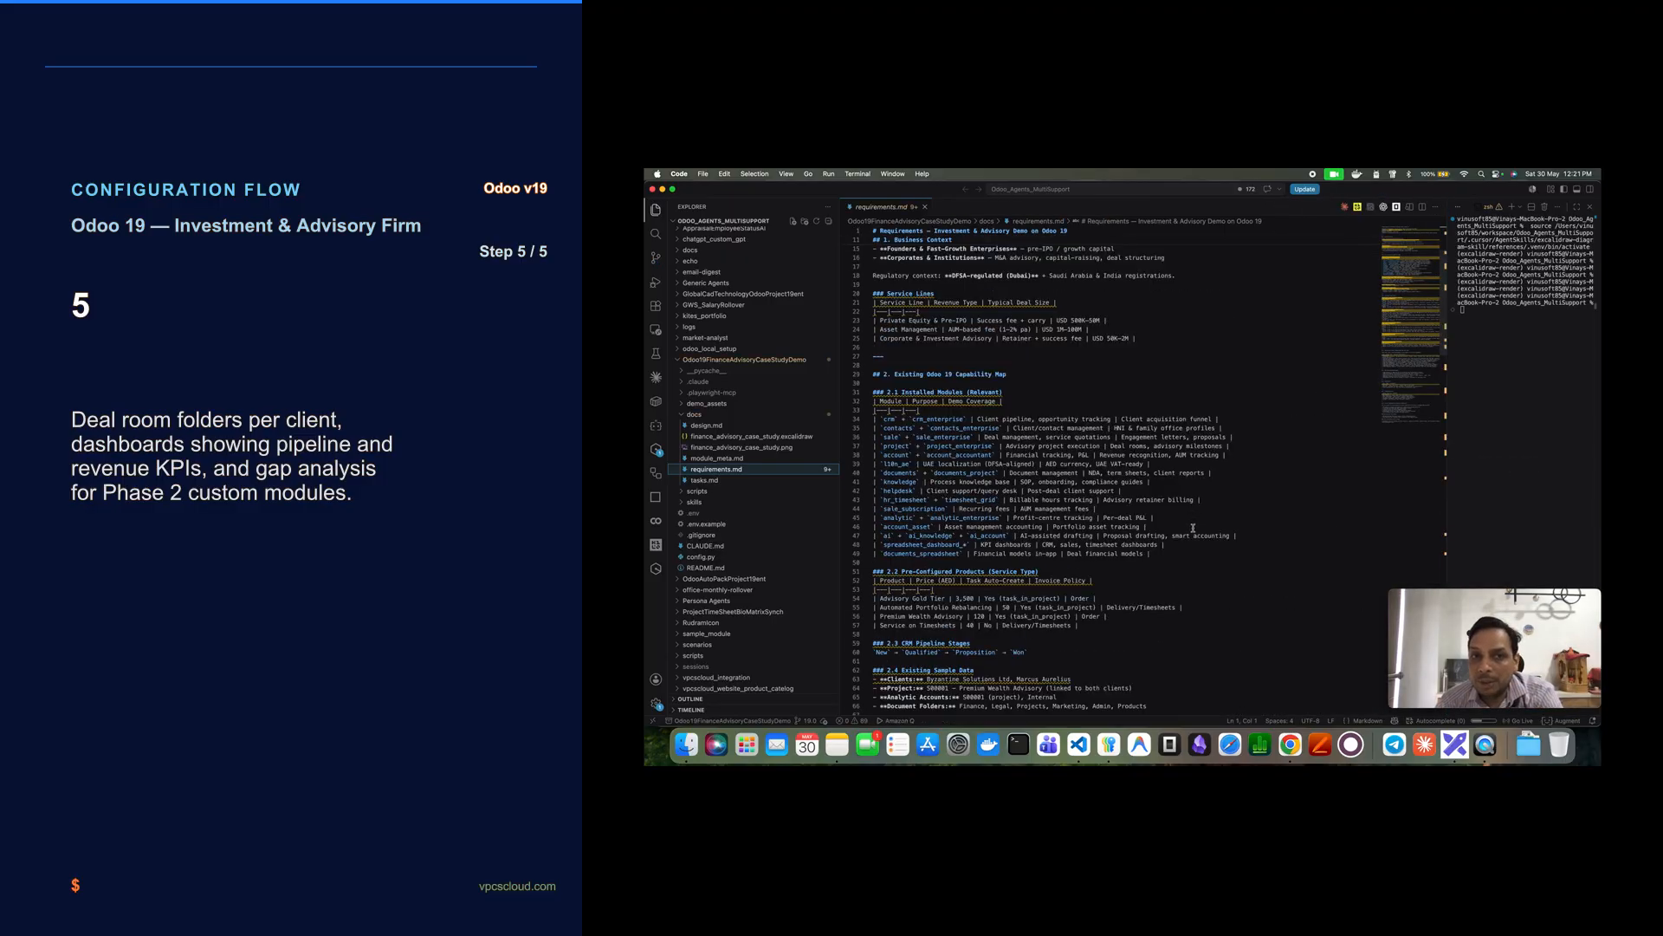
{"action": "scroll", "coordinate": [1194, 526], "scroll_direction": "down", "scroll_amount": 2}
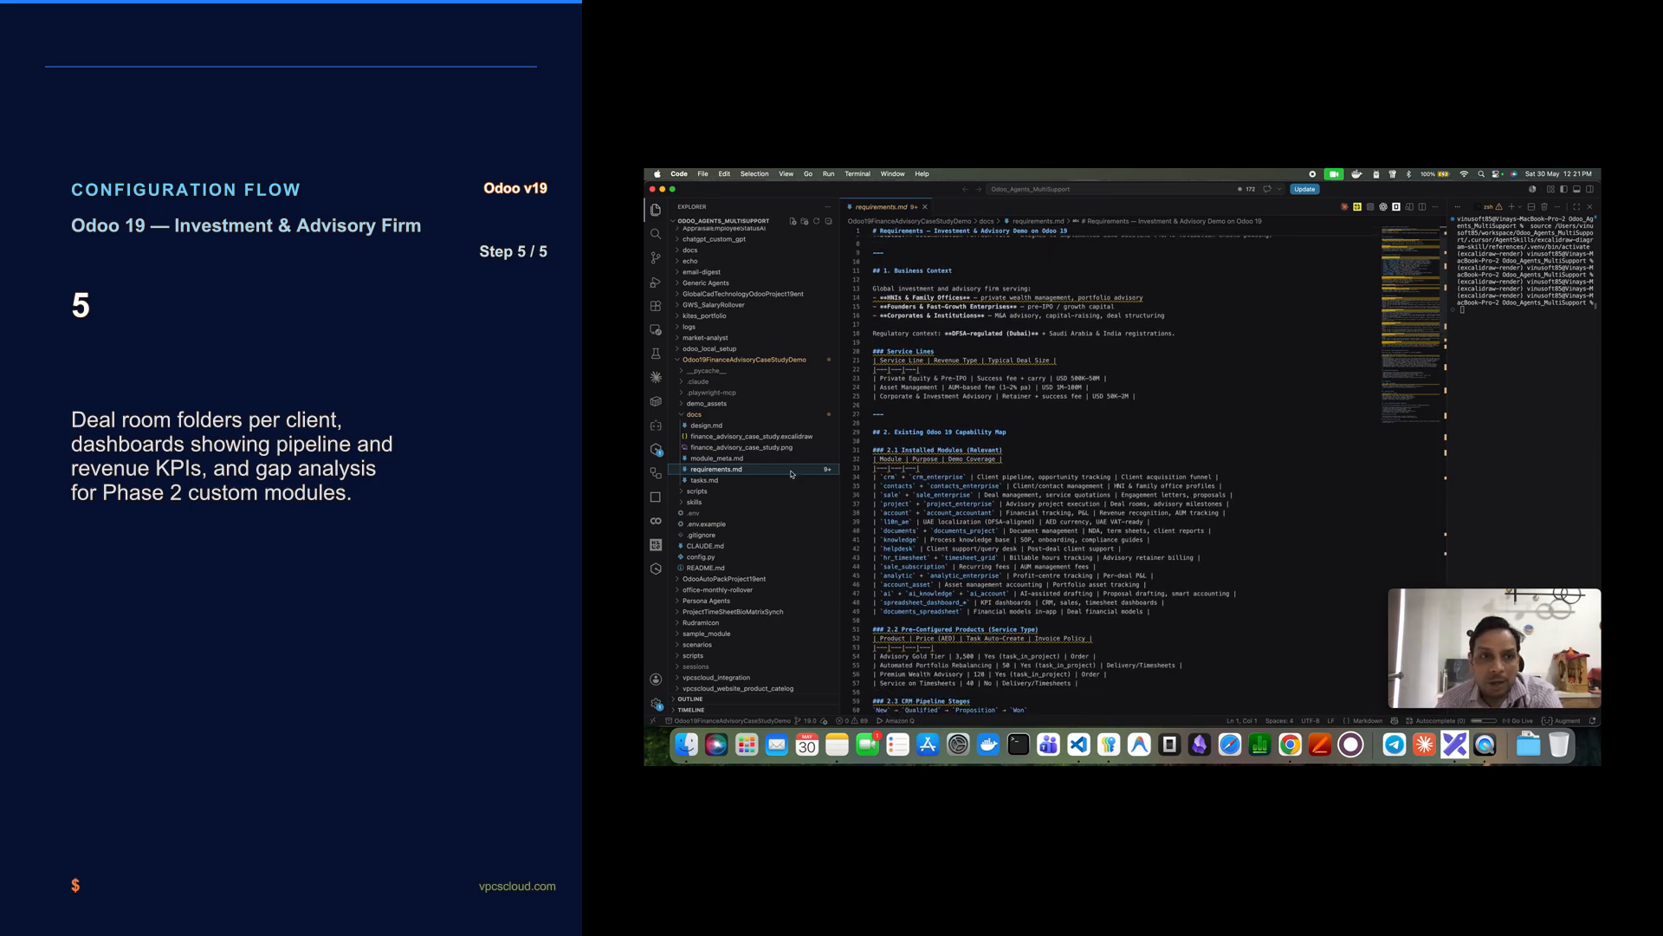
{"action": "right_click", "coordinate": [726, 469]}
{"action": "left_click", "coordinate": [762, 436]}
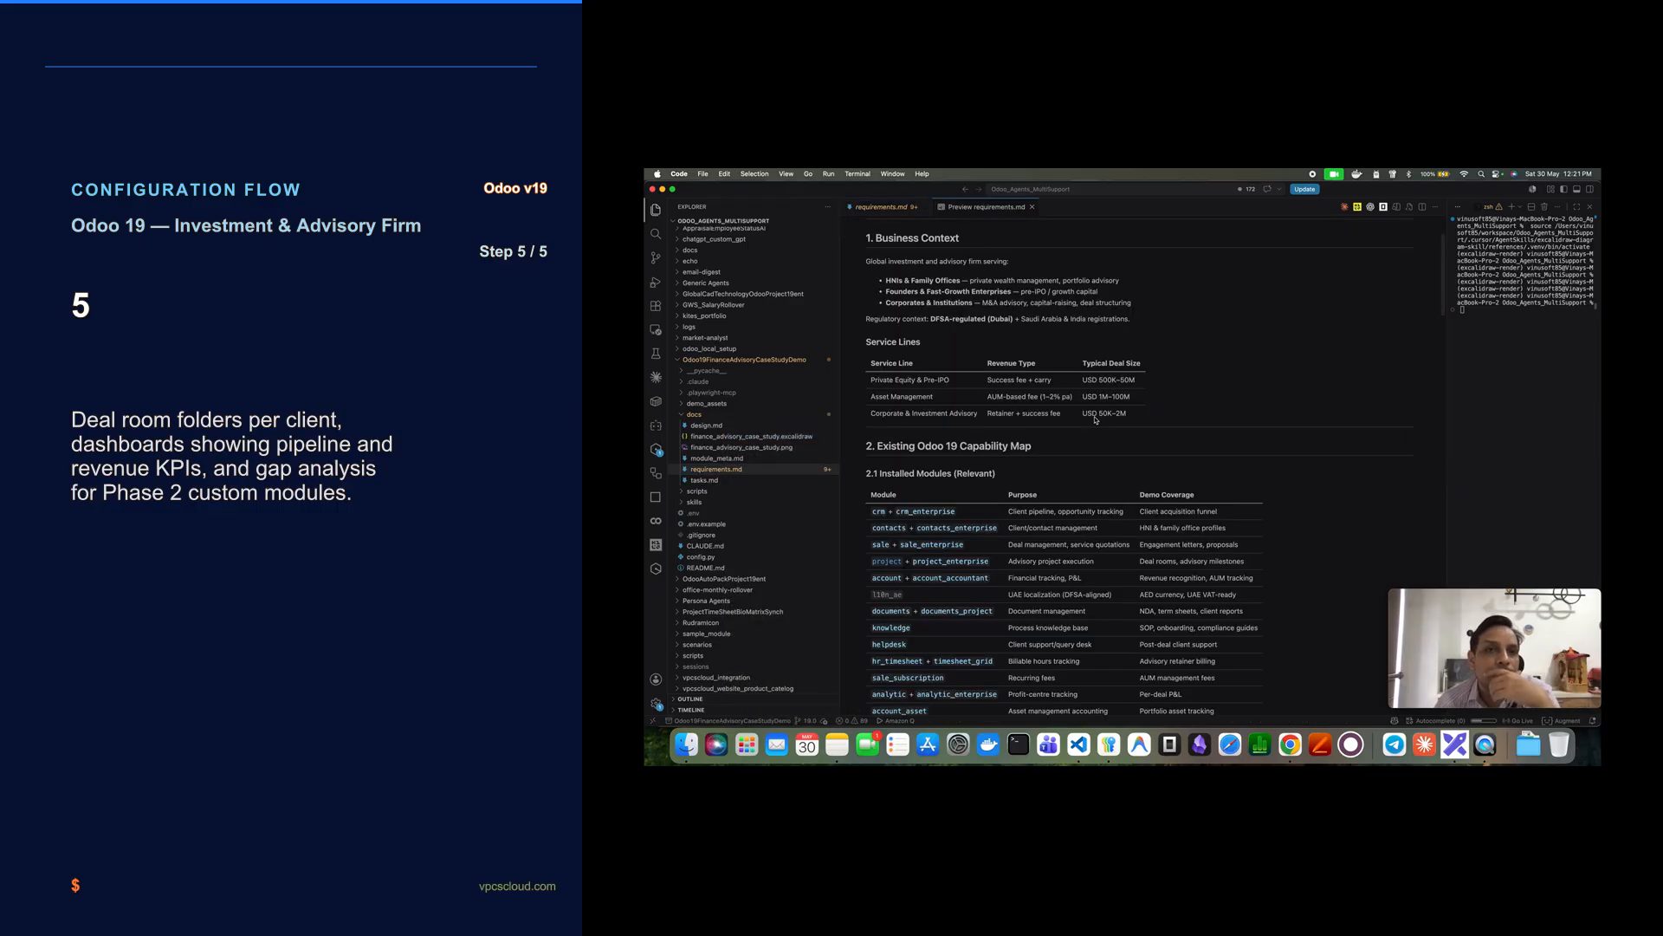
- Review the requirements preview from the business context to the implementation snapshot, narrowing the file explorer for more reading room
{"action": "scroll", "coordinate": [1249, 555], "scroll_direction": "down", "scroll_amount": 9}
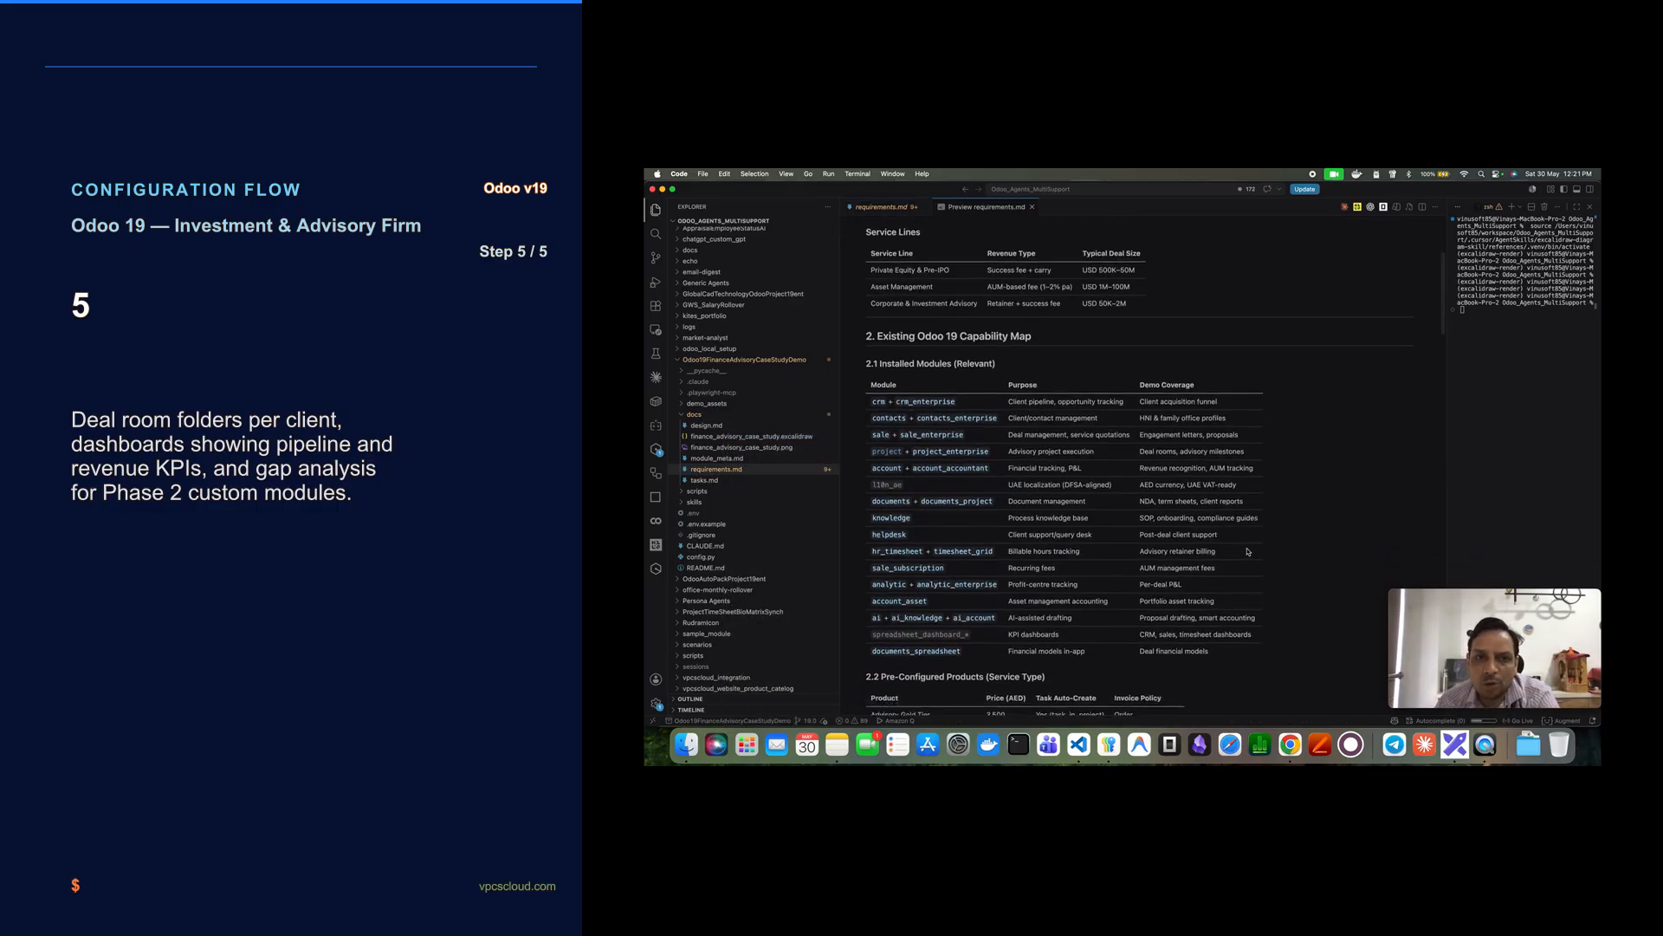
{"action": "scroll", "coordinate": [1250, 545], "scroll_direction": "down", "scroll_amount": 13}
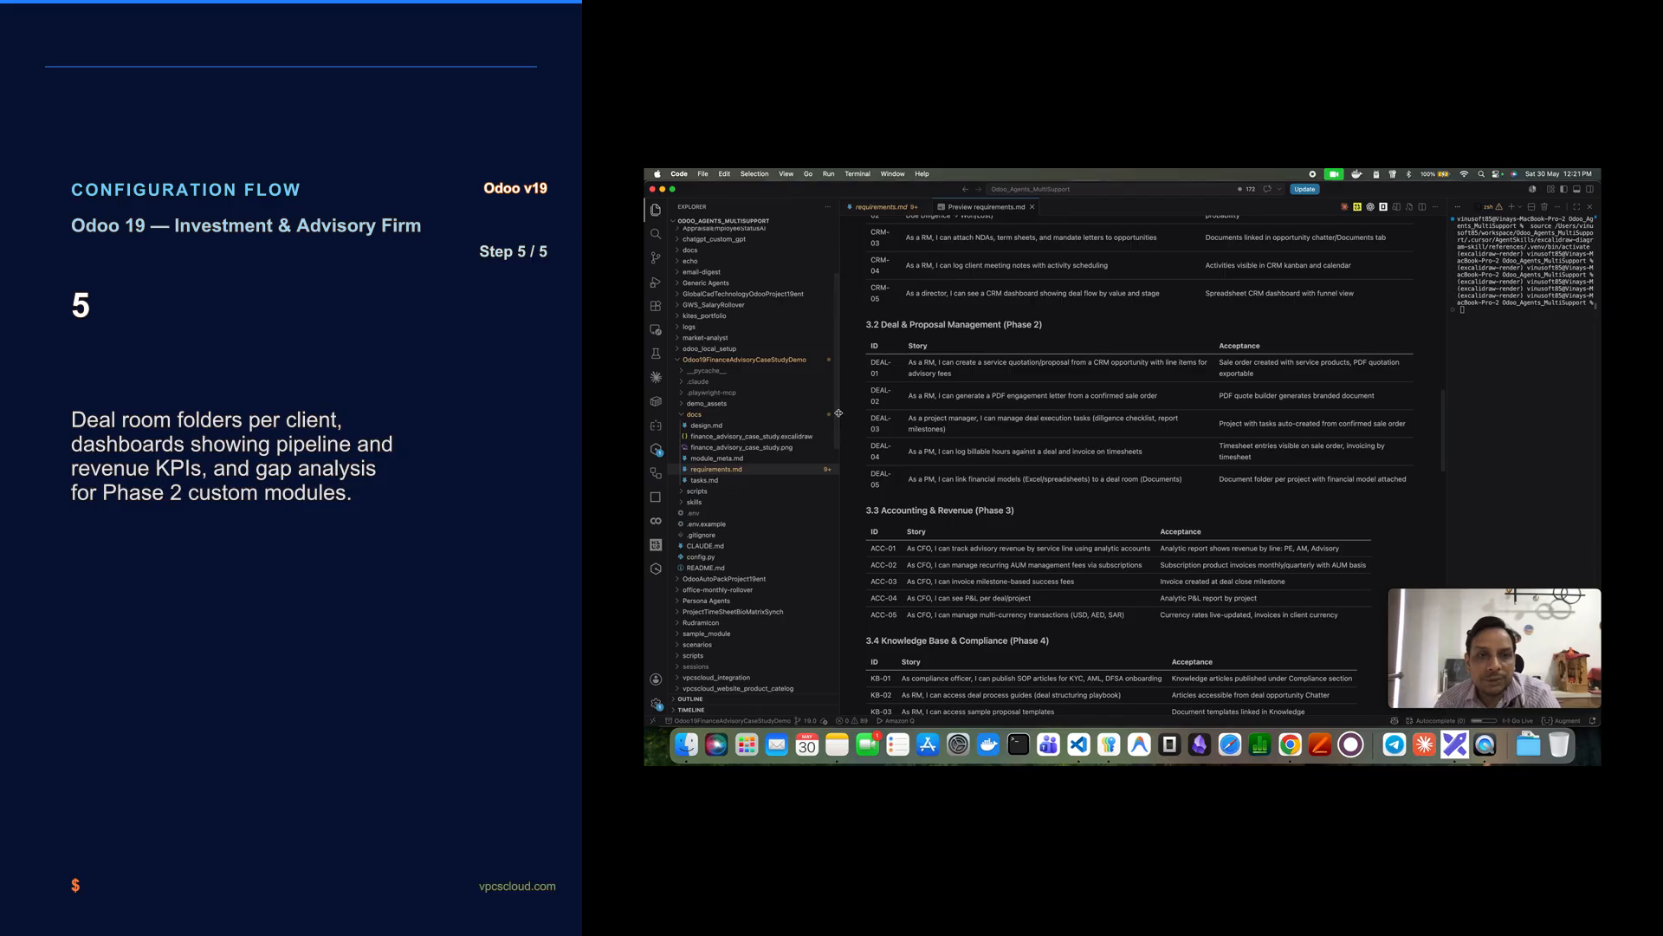
{"action": "left_click_drag", "start_coordinate": [837, 405], "coordinate": [810, 405]}
{"action": "scroll", "coordinate": [1149, 517], "scroll_direction": "down", "scroll_amount": 15}
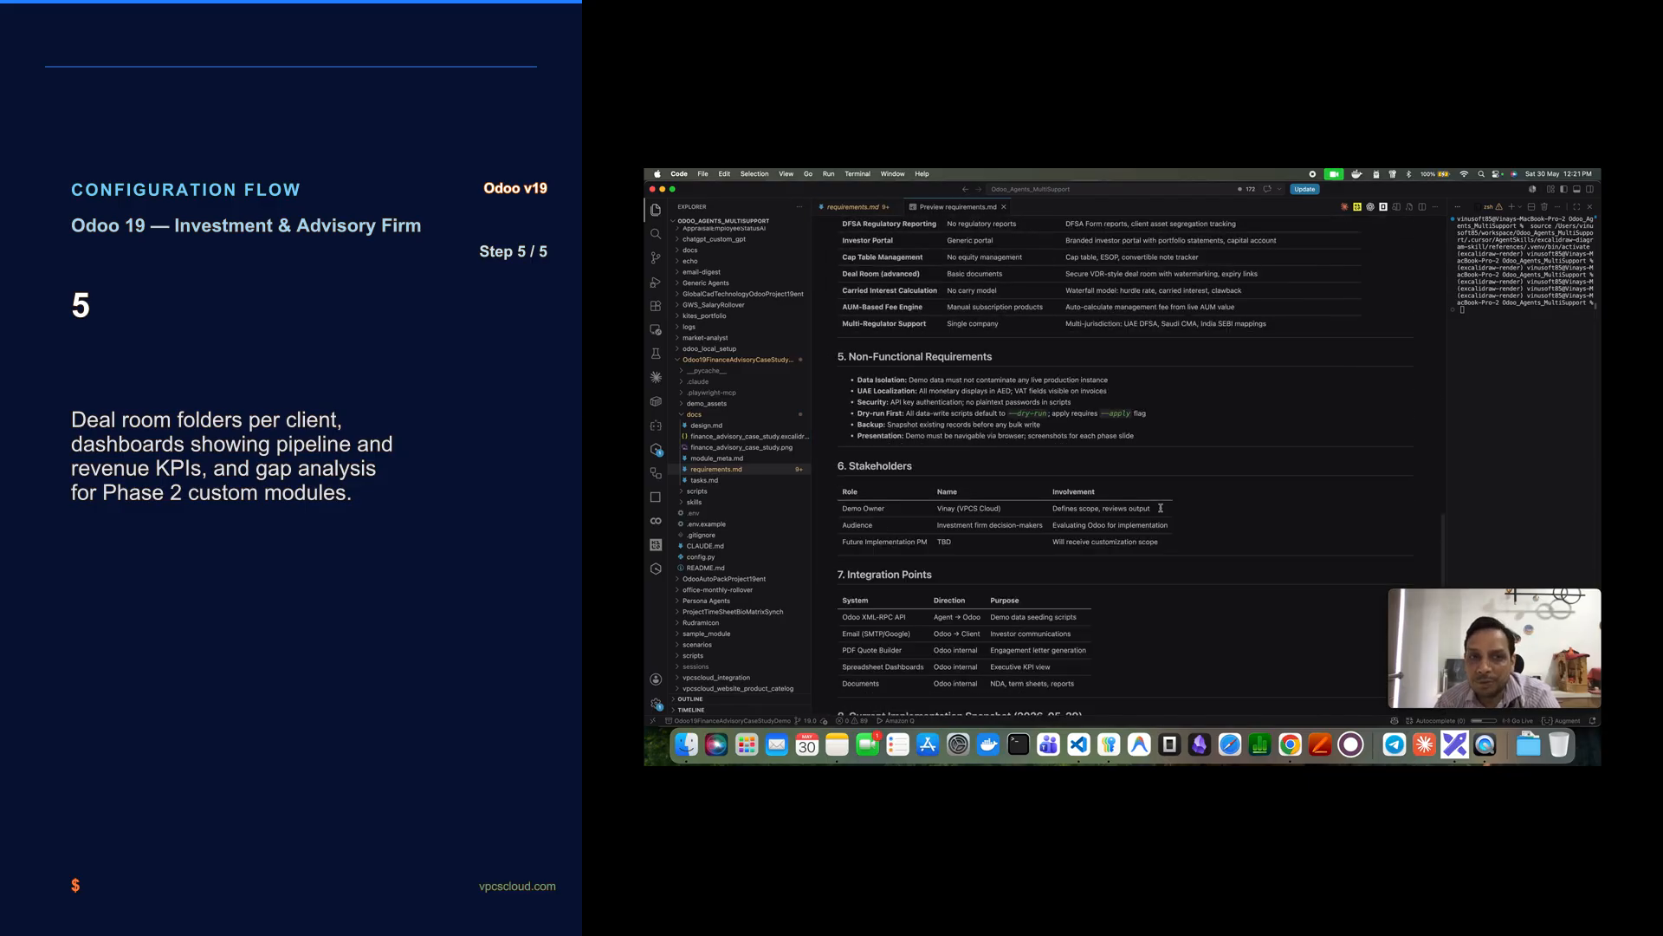
{"action": "scroll", "coordinate": [1161, 508], "scroll_direction": "down", "scroll_amount": 10}
{"action": "scroll", "coordinate": [1161, 509], "scroll_direction": "up", "scroll_amount": 12}
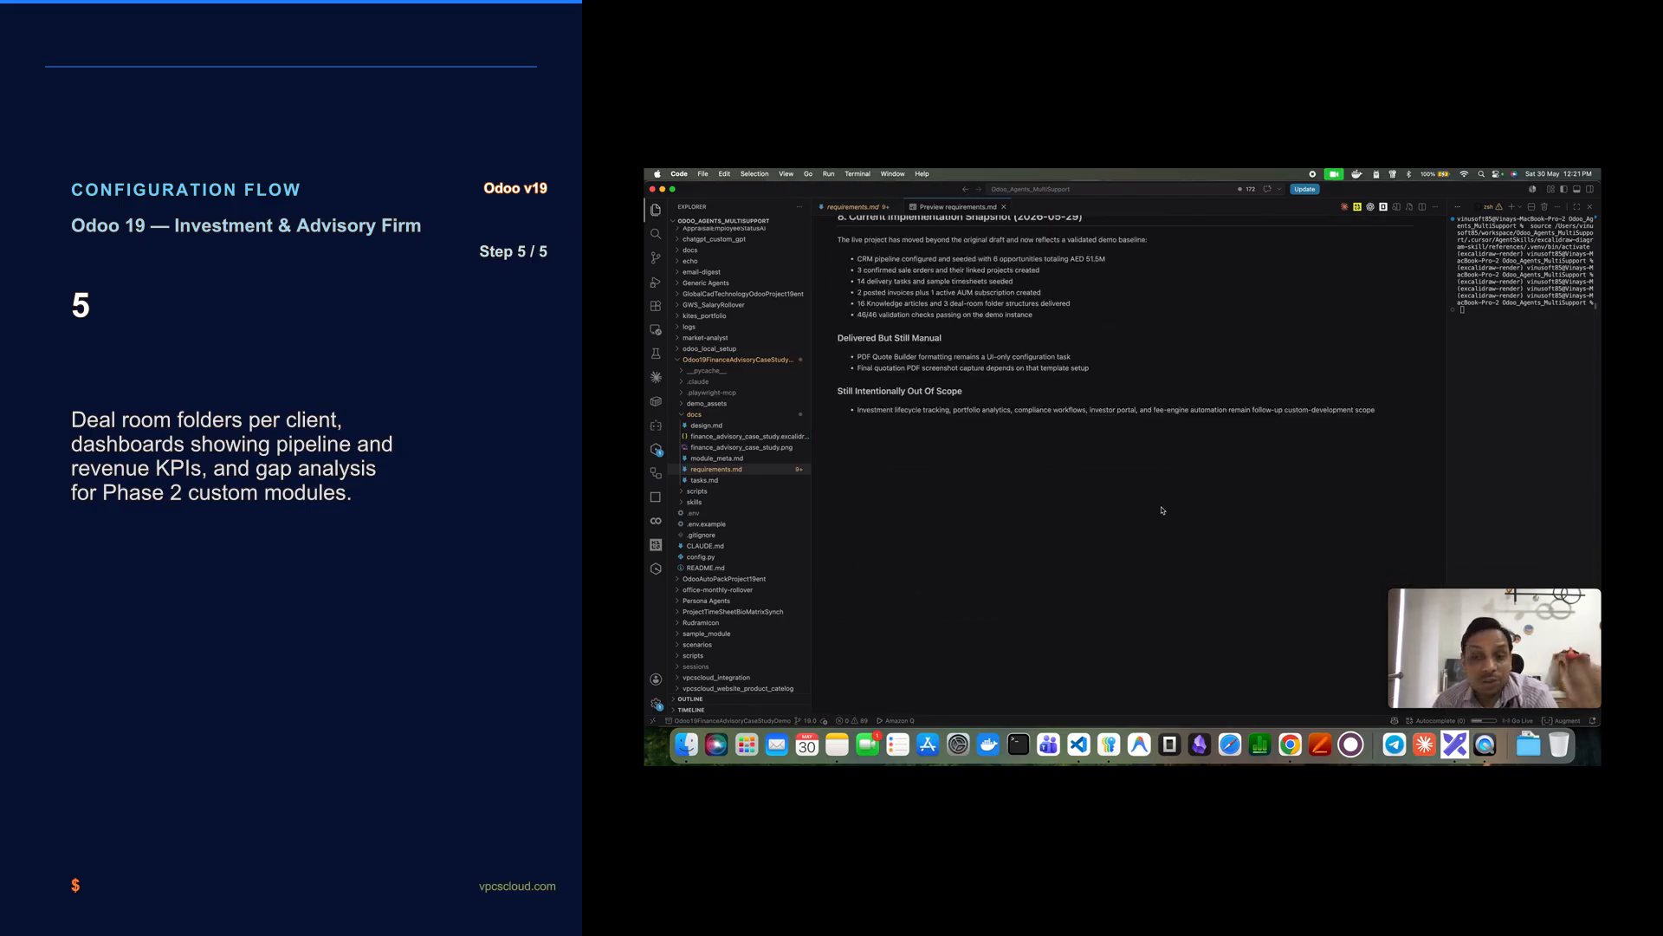
{"action": "scroll", "coordinate": [1163, 510], "scroll_direction": "up", "scroll_amount": 20}
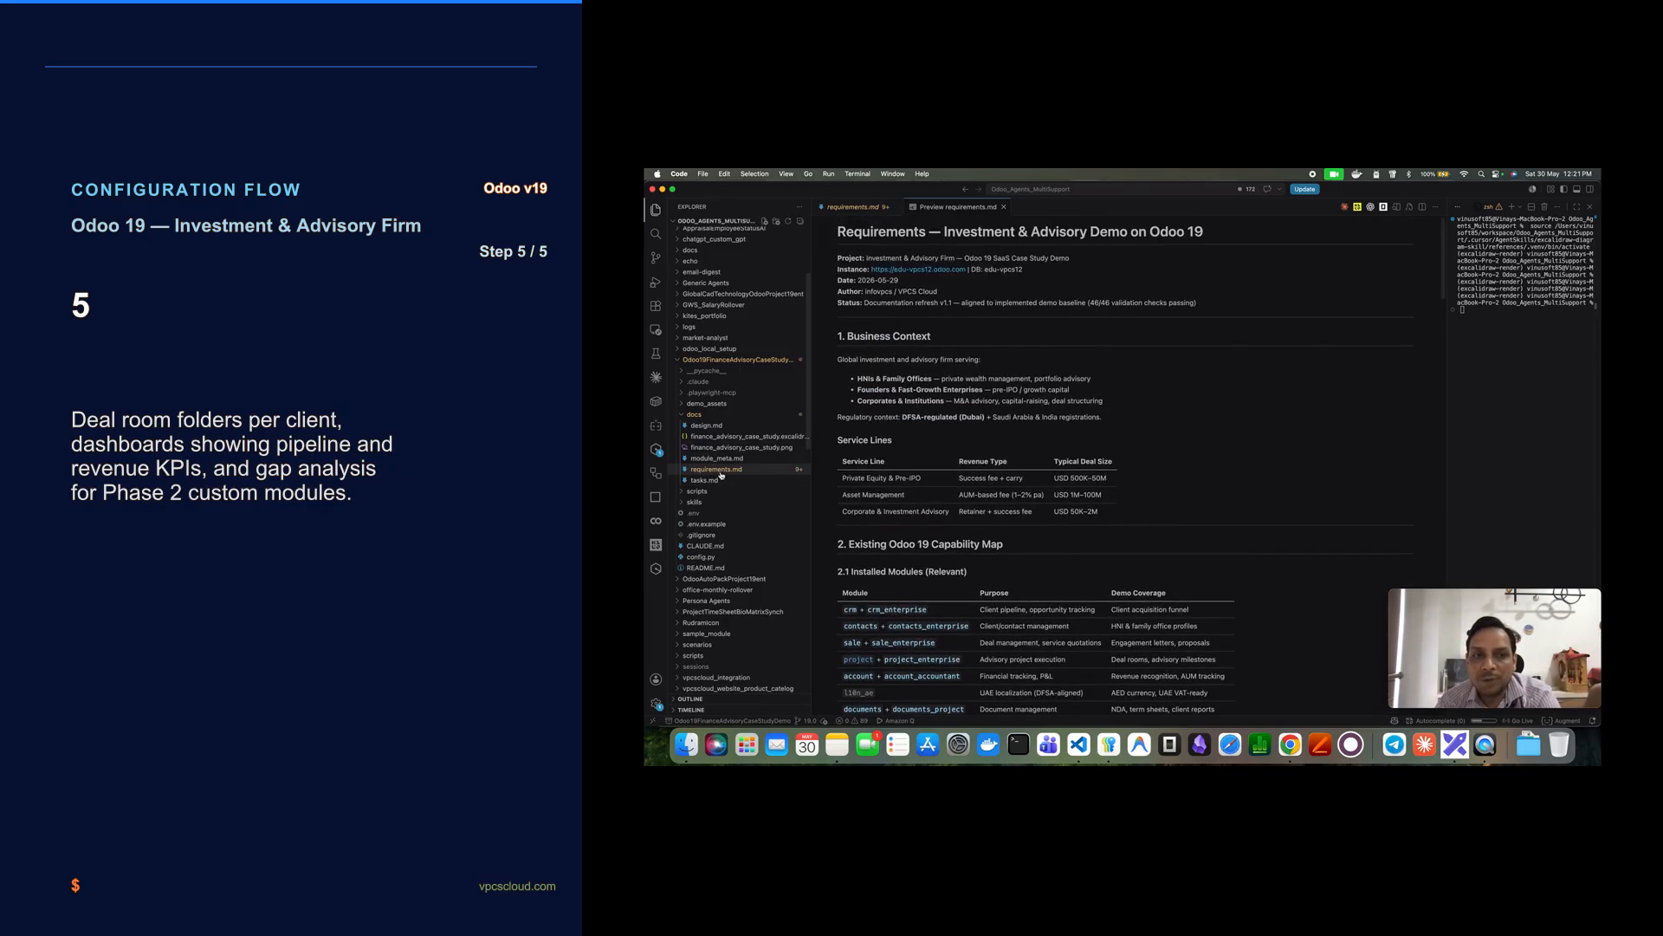
- Open design.md from the docs folder and skim it from the architecture overview to the migration and cleanup section
{"action": "left_click", "coordinate": [706, 426]}
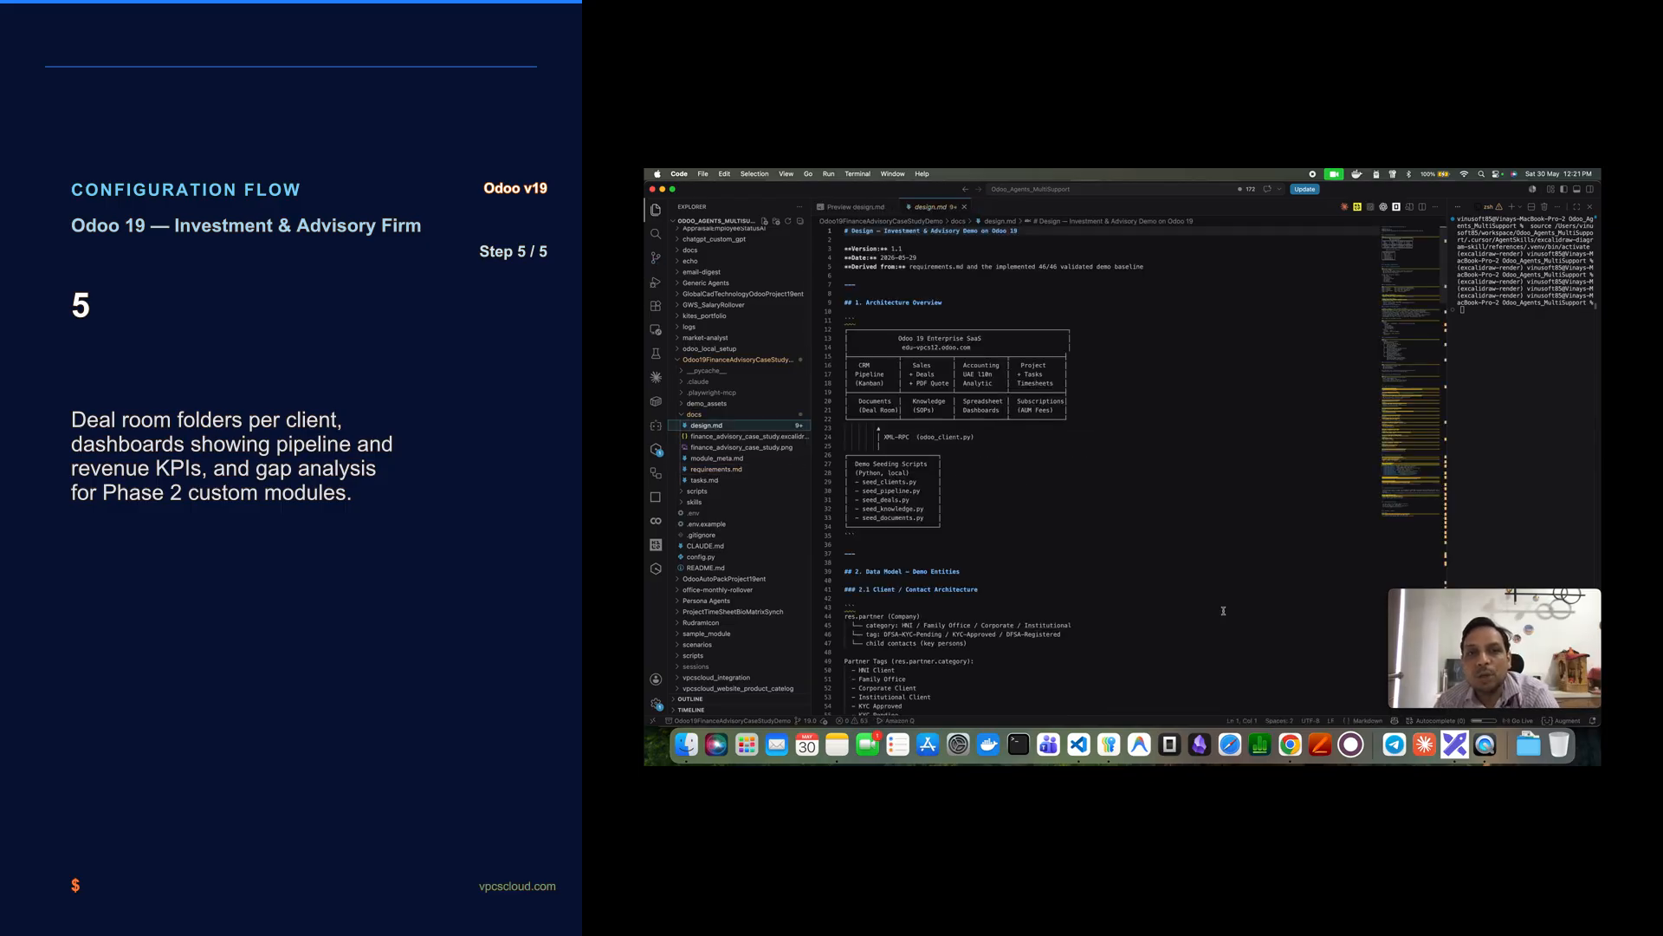
{"action": "scroll", "coordinate": [1223, 610], "scroll_direction": "down", "scroll_amount": 10}
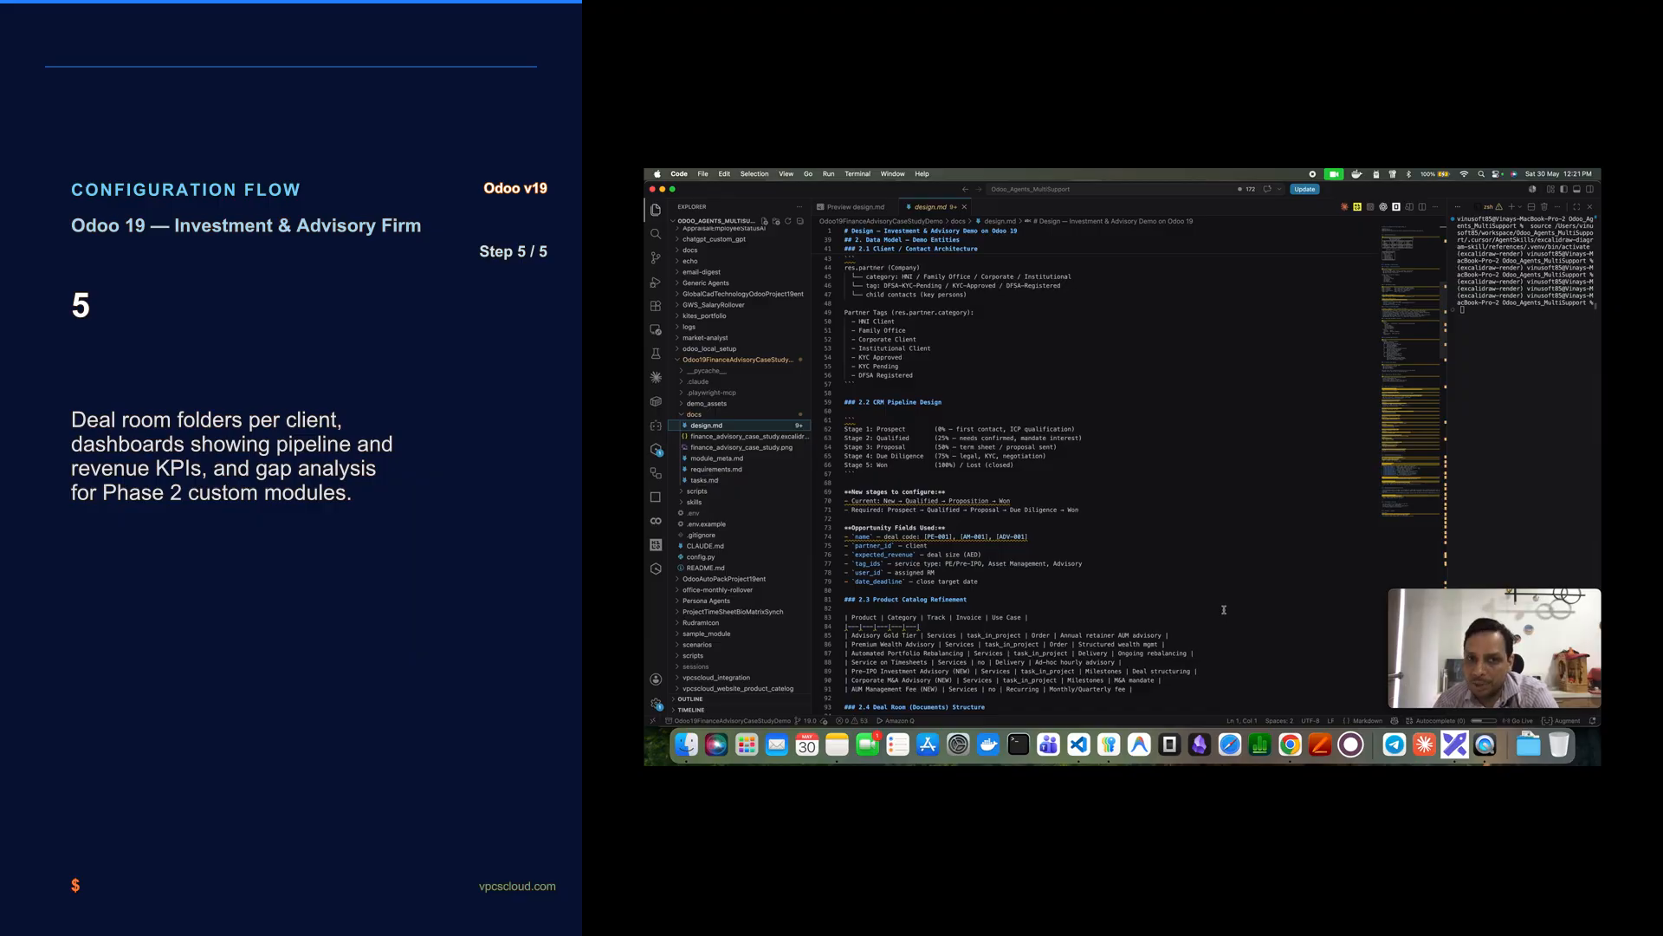
{"action": "scroll", "coordinate": [1224, 609], "scroll_direction": "down", "scroll_amount": 8}
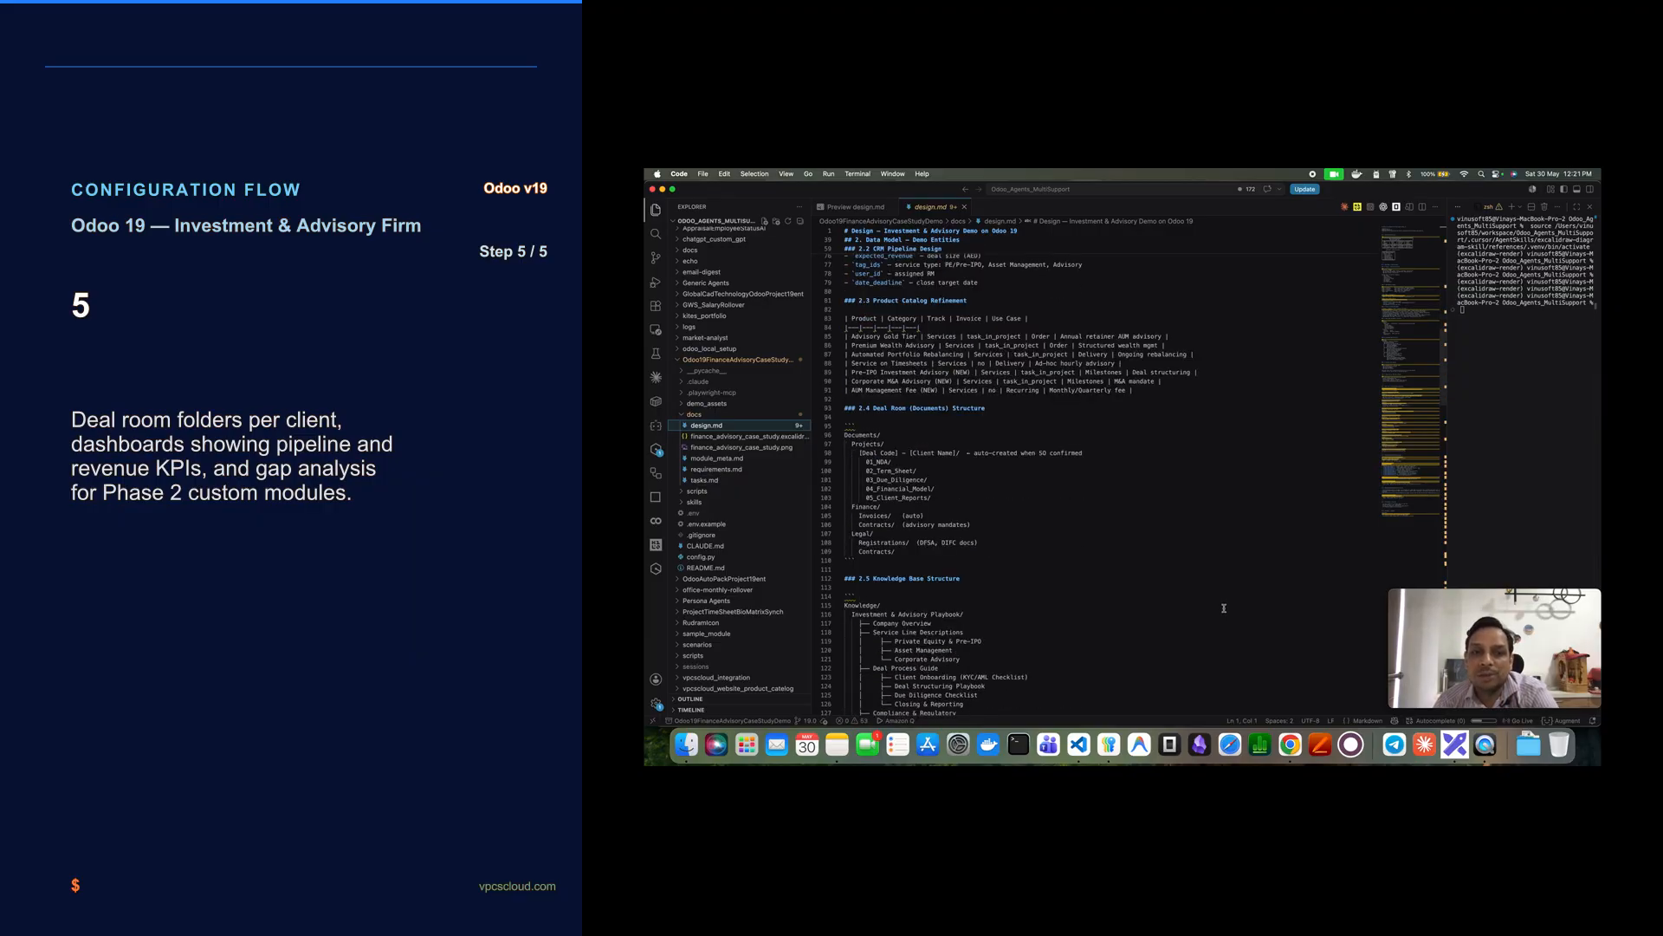
{"action": "scroll", "coordinate": [1224, 608], "scroll_direction": "down", "scroll_amount": 6}
{"action": "scroll", "coordinate": [1224, 609], "scroll_direction": "down", "scroll_amount": 10}
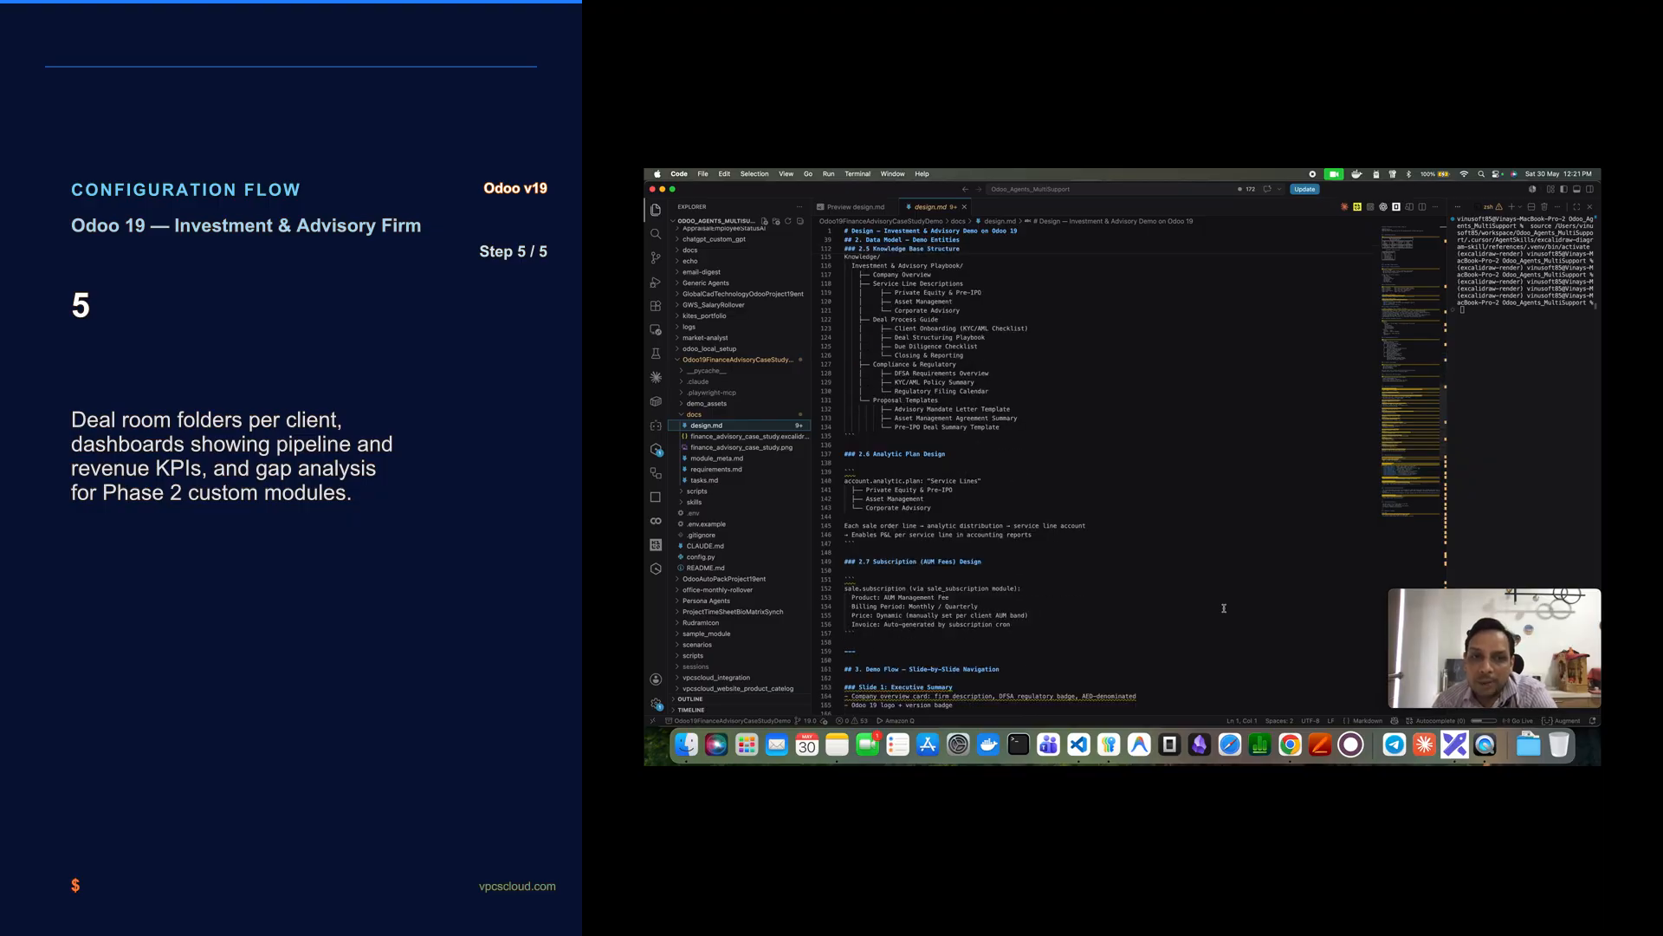
{"action": "scroll", "coordinate": [1224, 608], "scroll_direction": "down", "scroll_amount": 15}
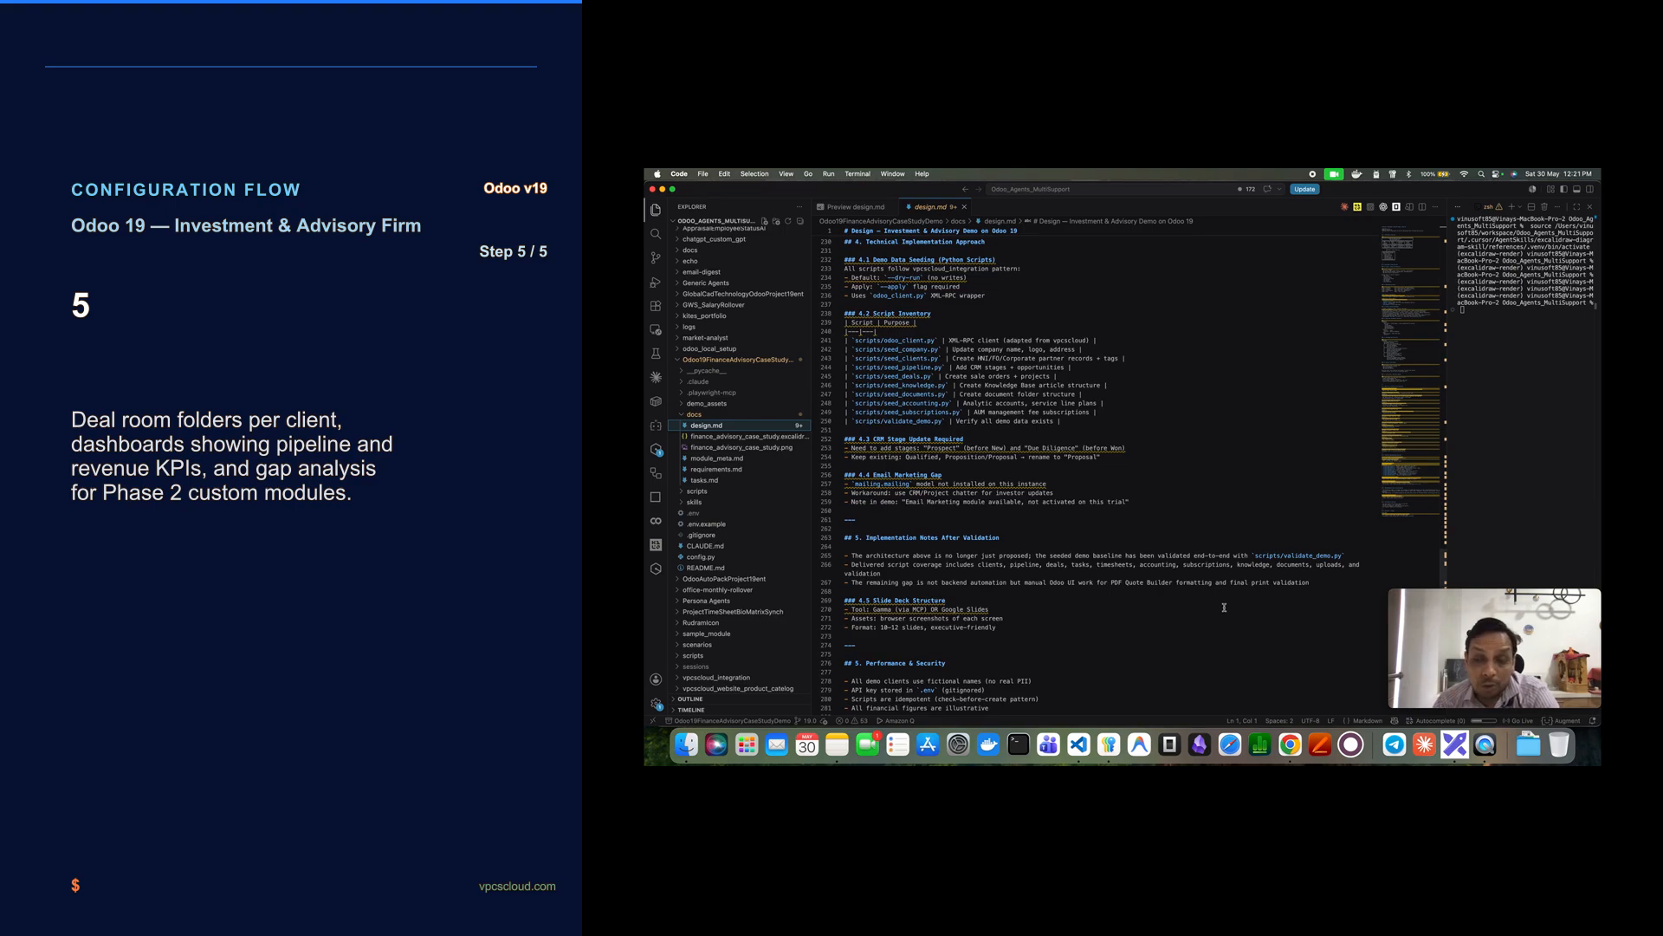
{"action": "scroll", "coordinate": [1224, 608], "scroll_direction": "down", "scroll_amount": 3}
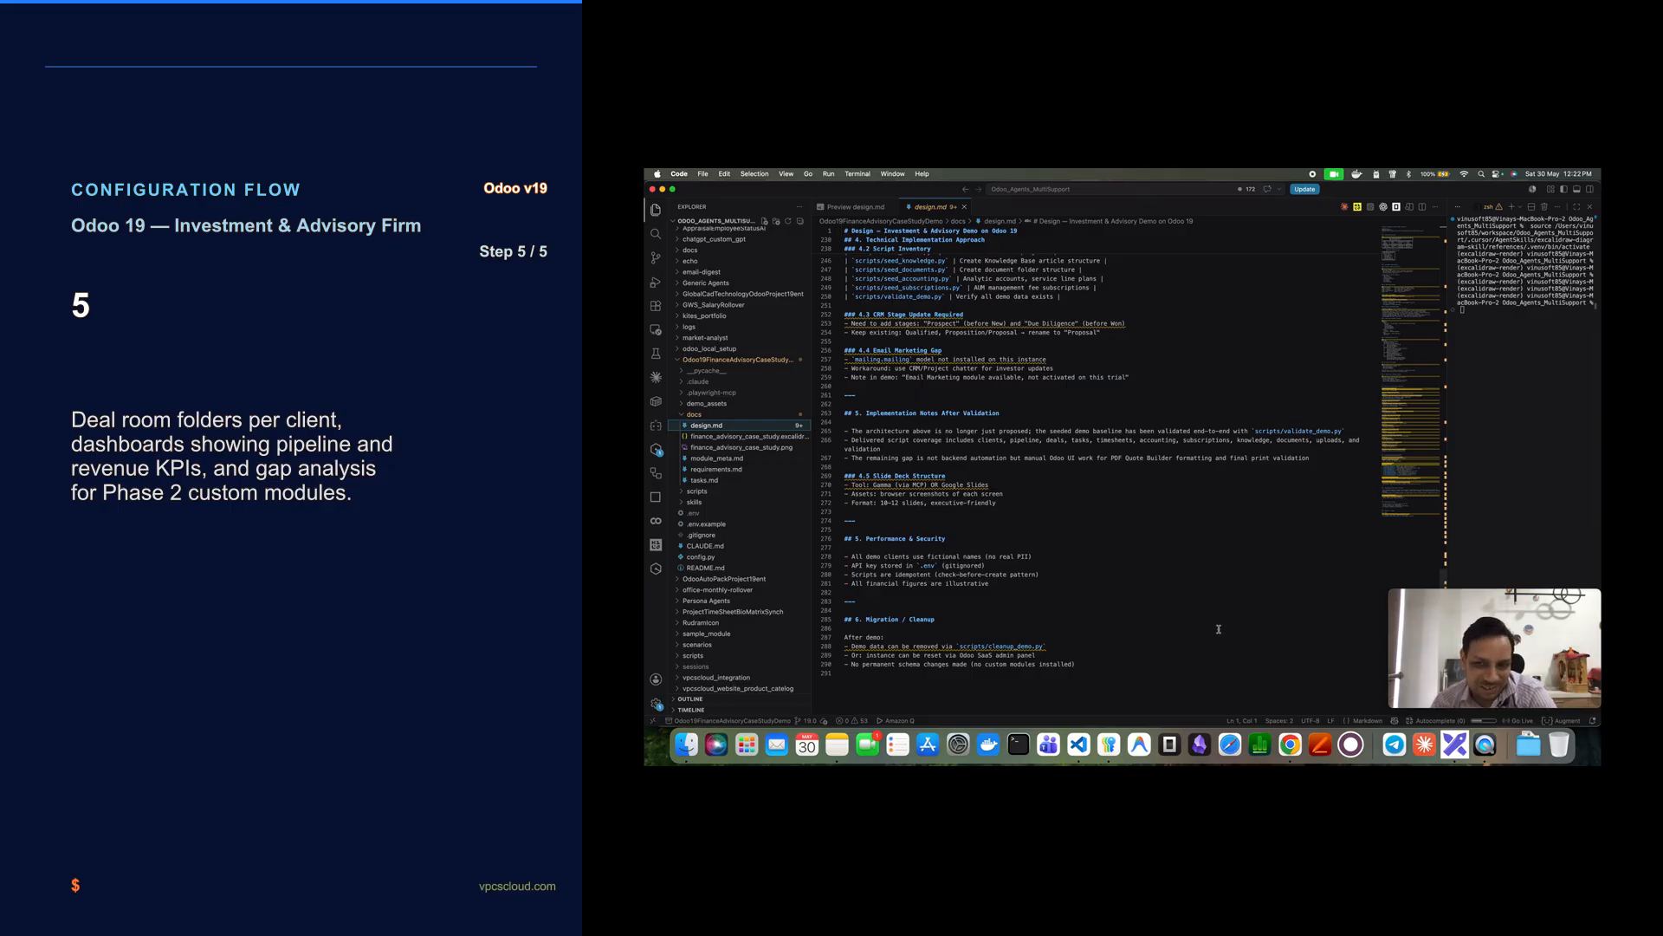
{"action": "scroll", "coordinate": [1219, 629], "scroll_direction": "up", "scroll_amount": 20}
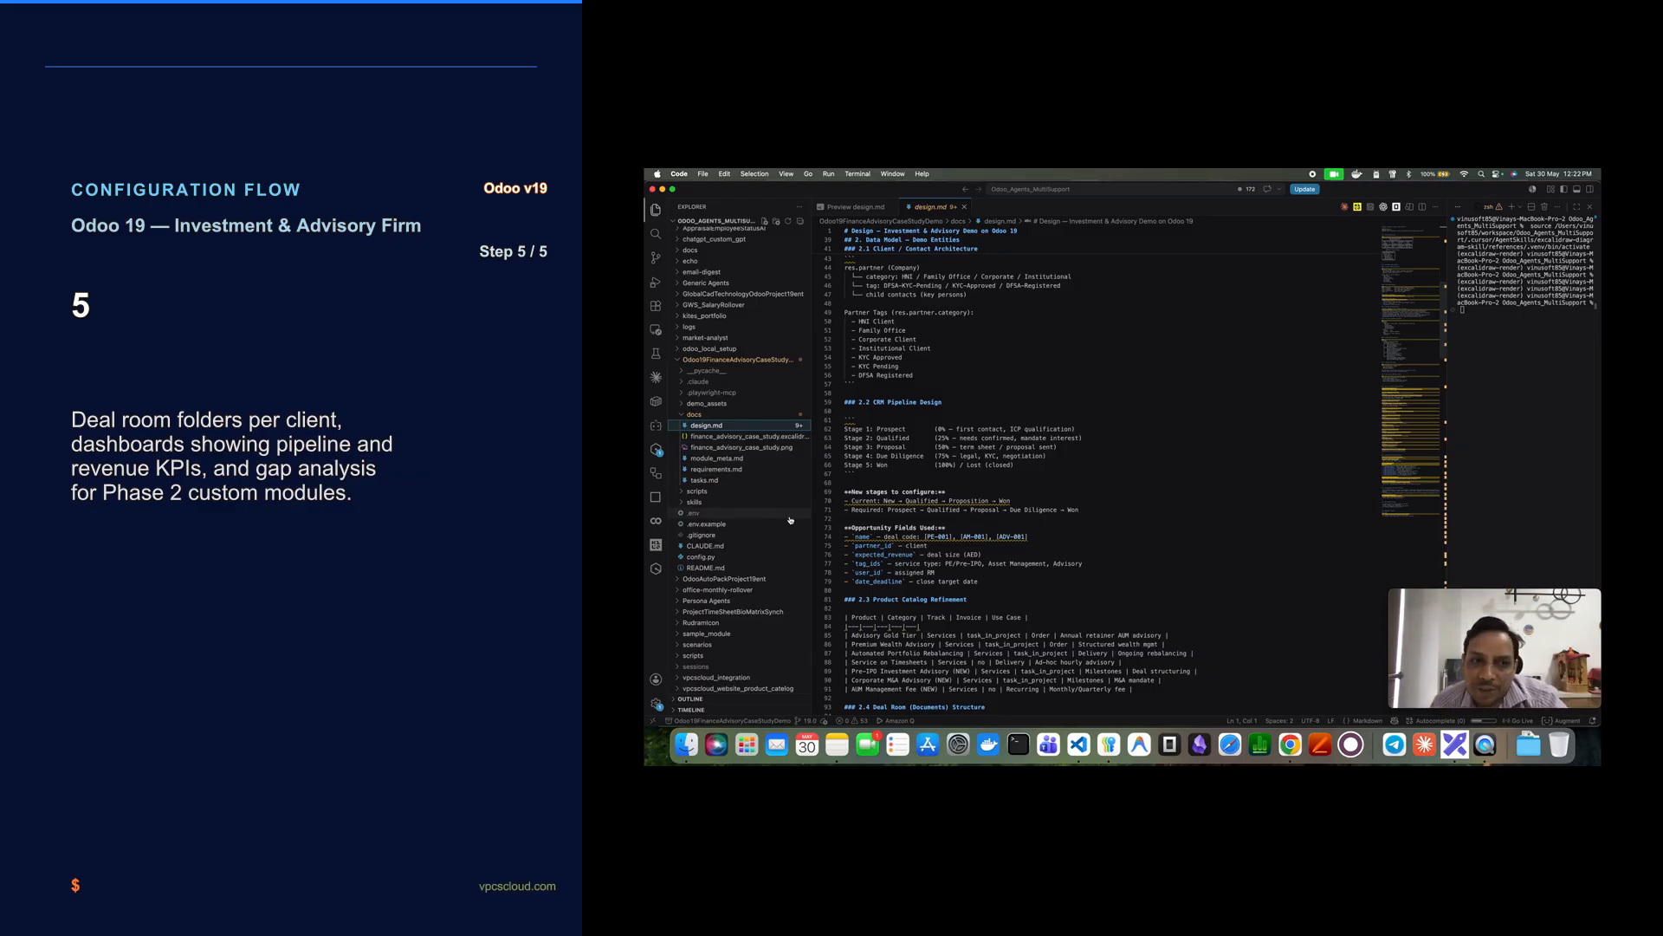
- View the finance_advisory_case_study.png diagram and read module_meta.md through its module lists and screenshot inventory
{"action": "left_click", "coordinate": [743, 448]}
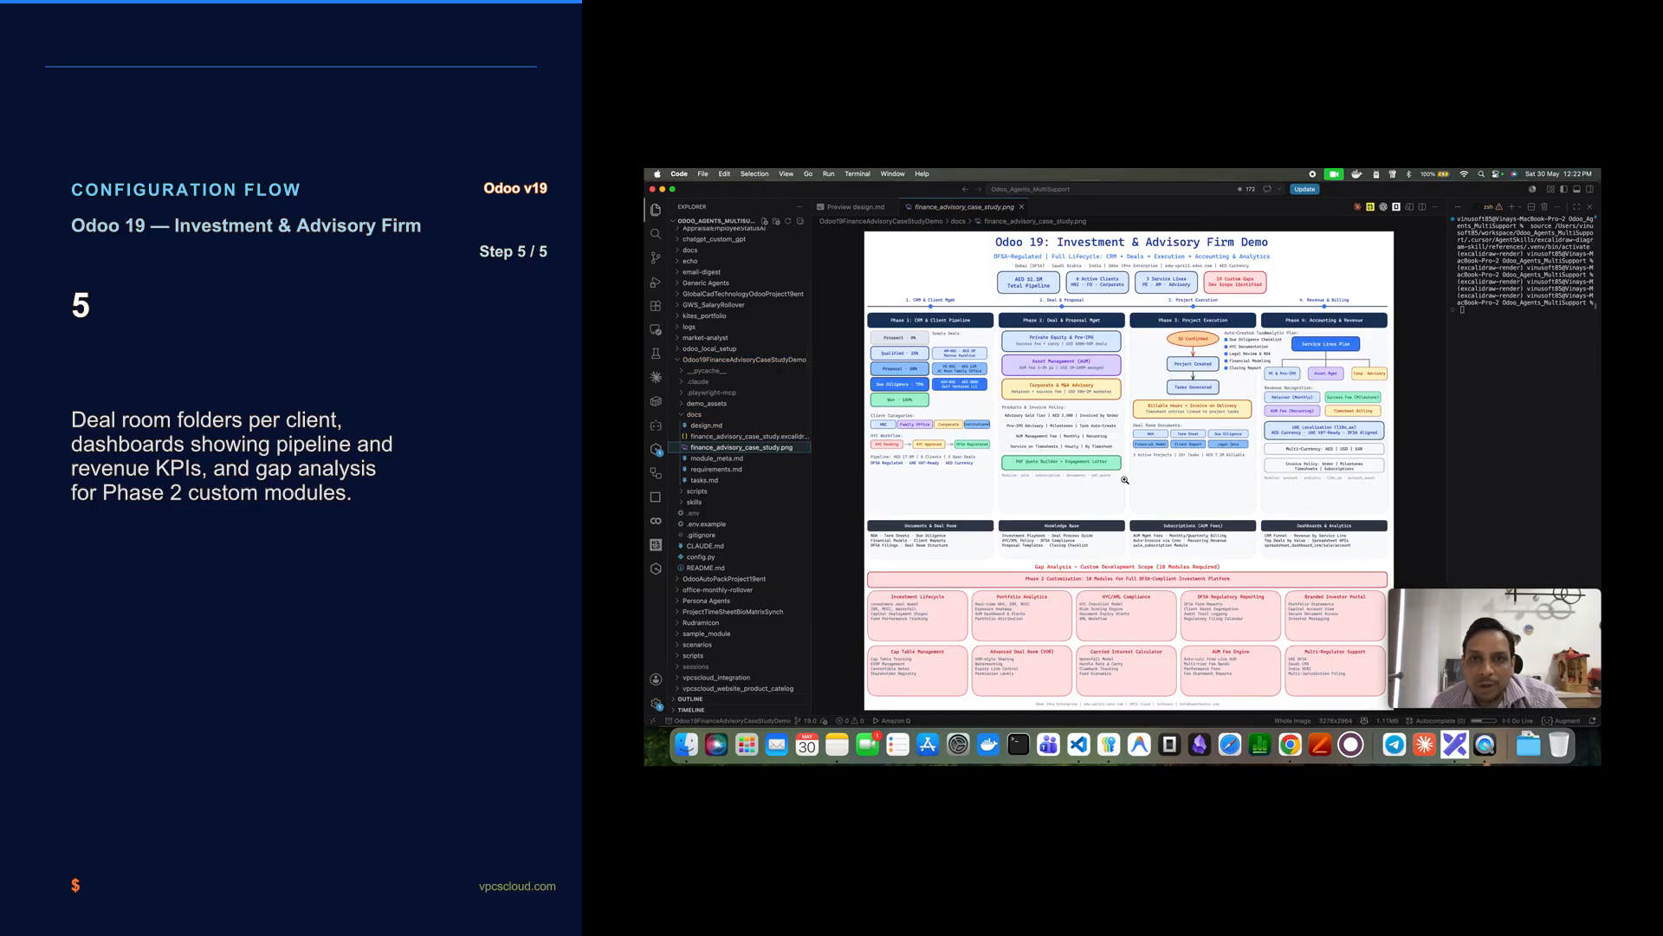
{"action": "left_click", "coordinate": [725, 459]}
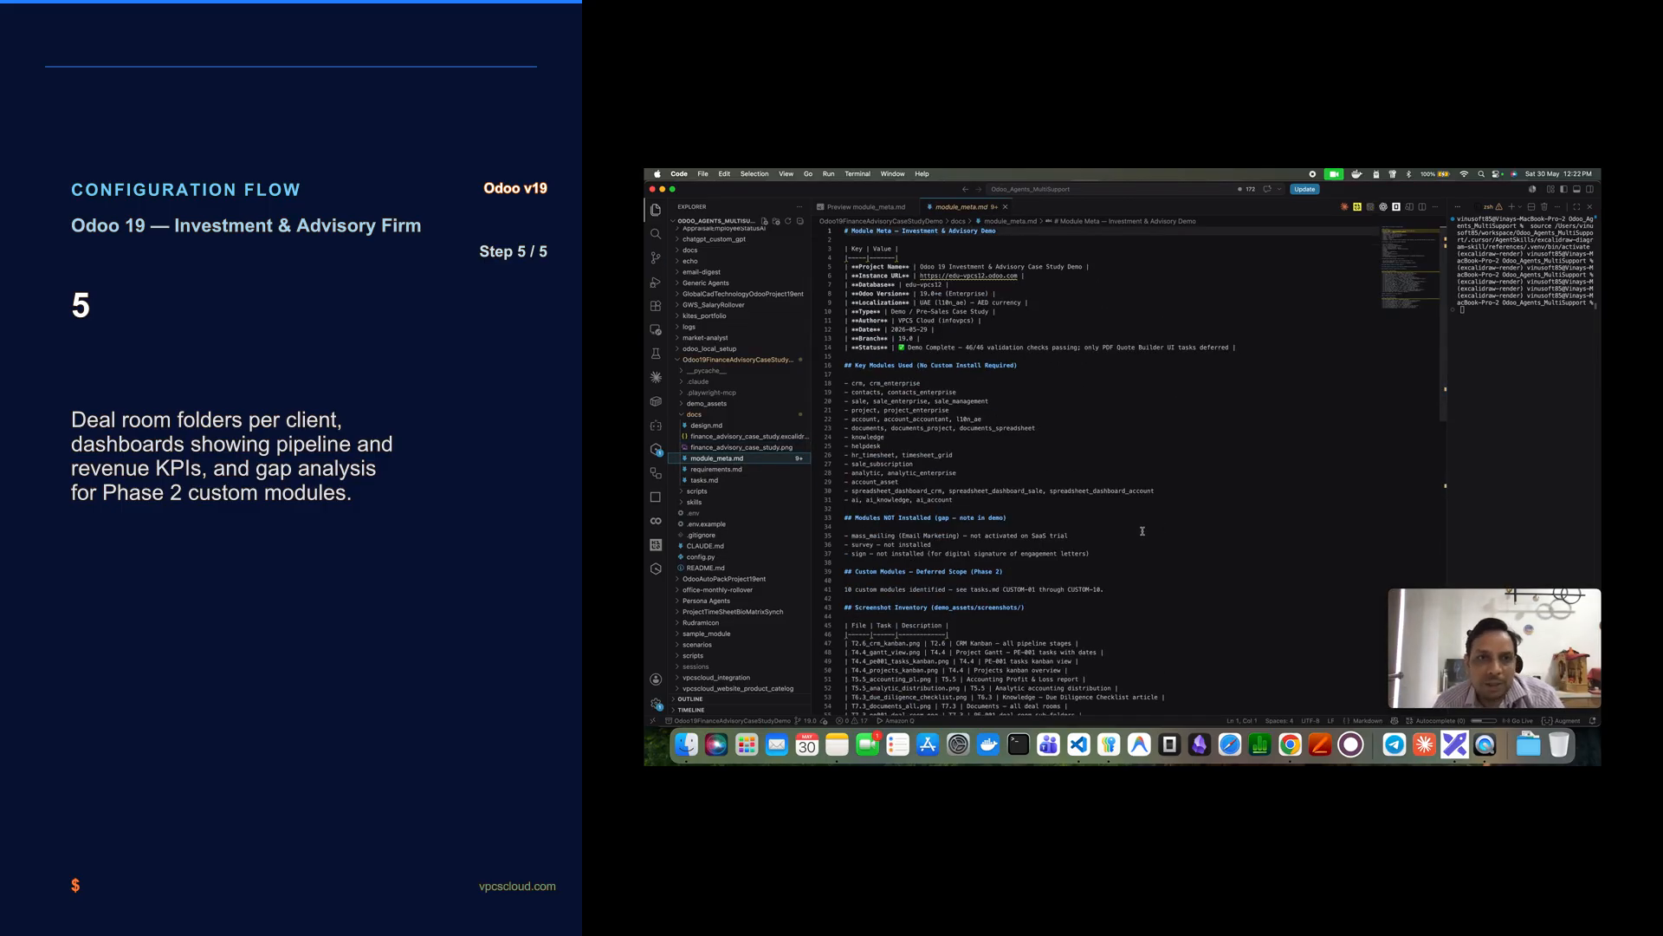
{"action": "scroll", "coordinate": [1142, 531], "scroll_direction": "down", "scroll_amount": 4}
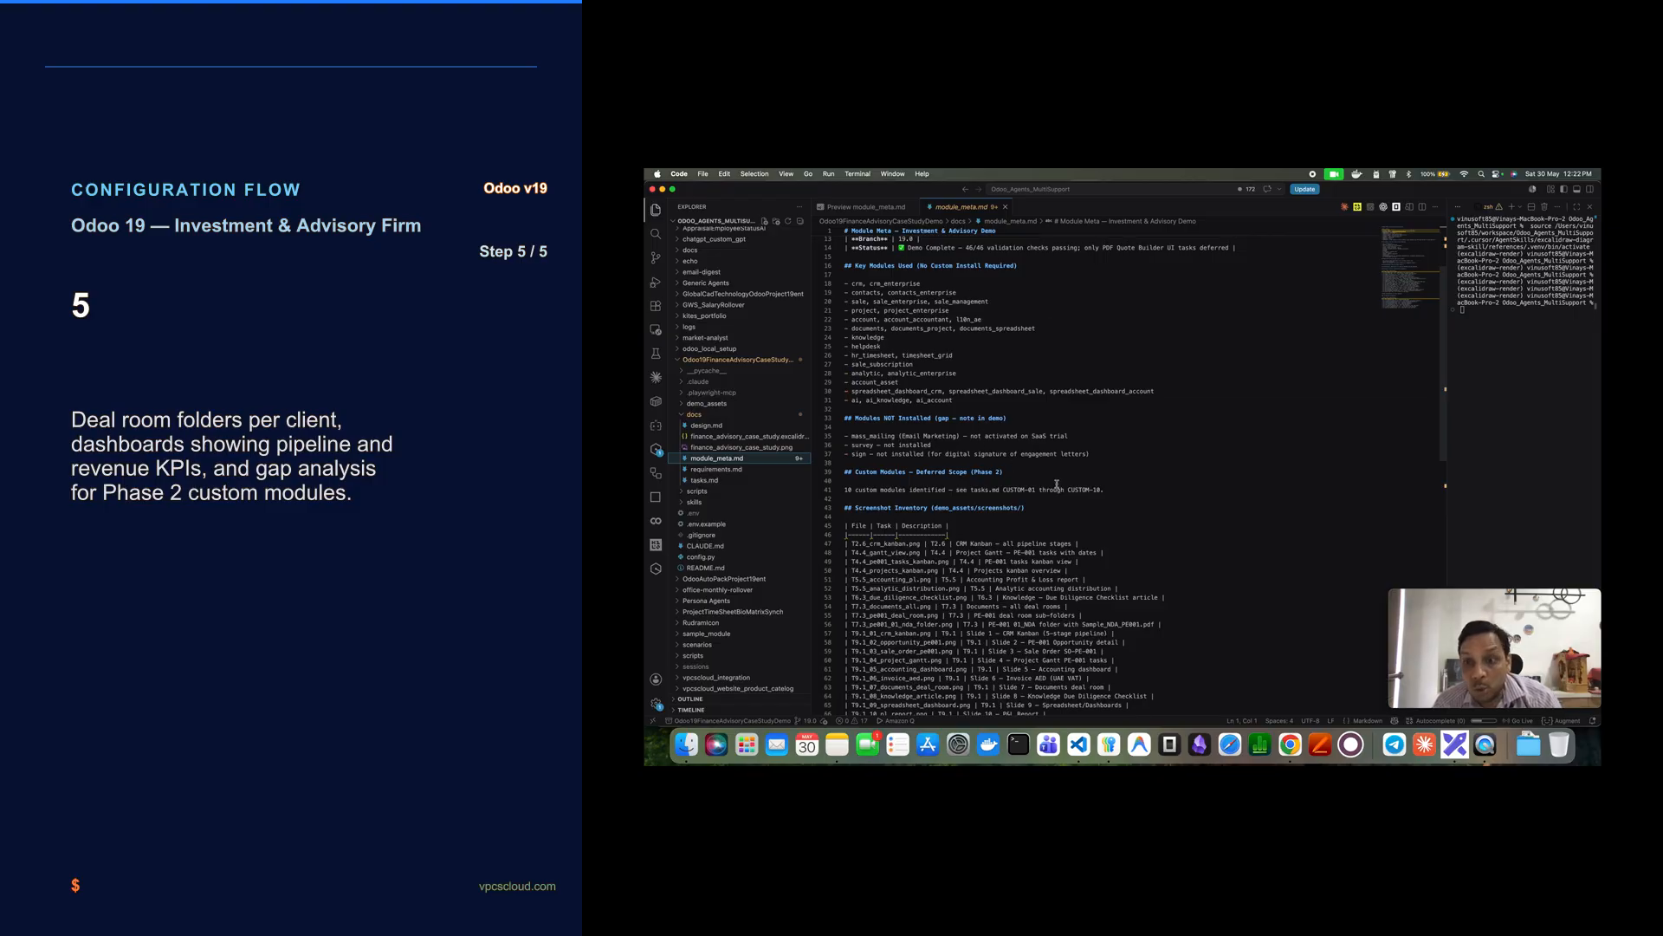
{"action": "scroll", "coordinate": [1057, 484], "scroll_direction": "down", "scroll_amount": 8}
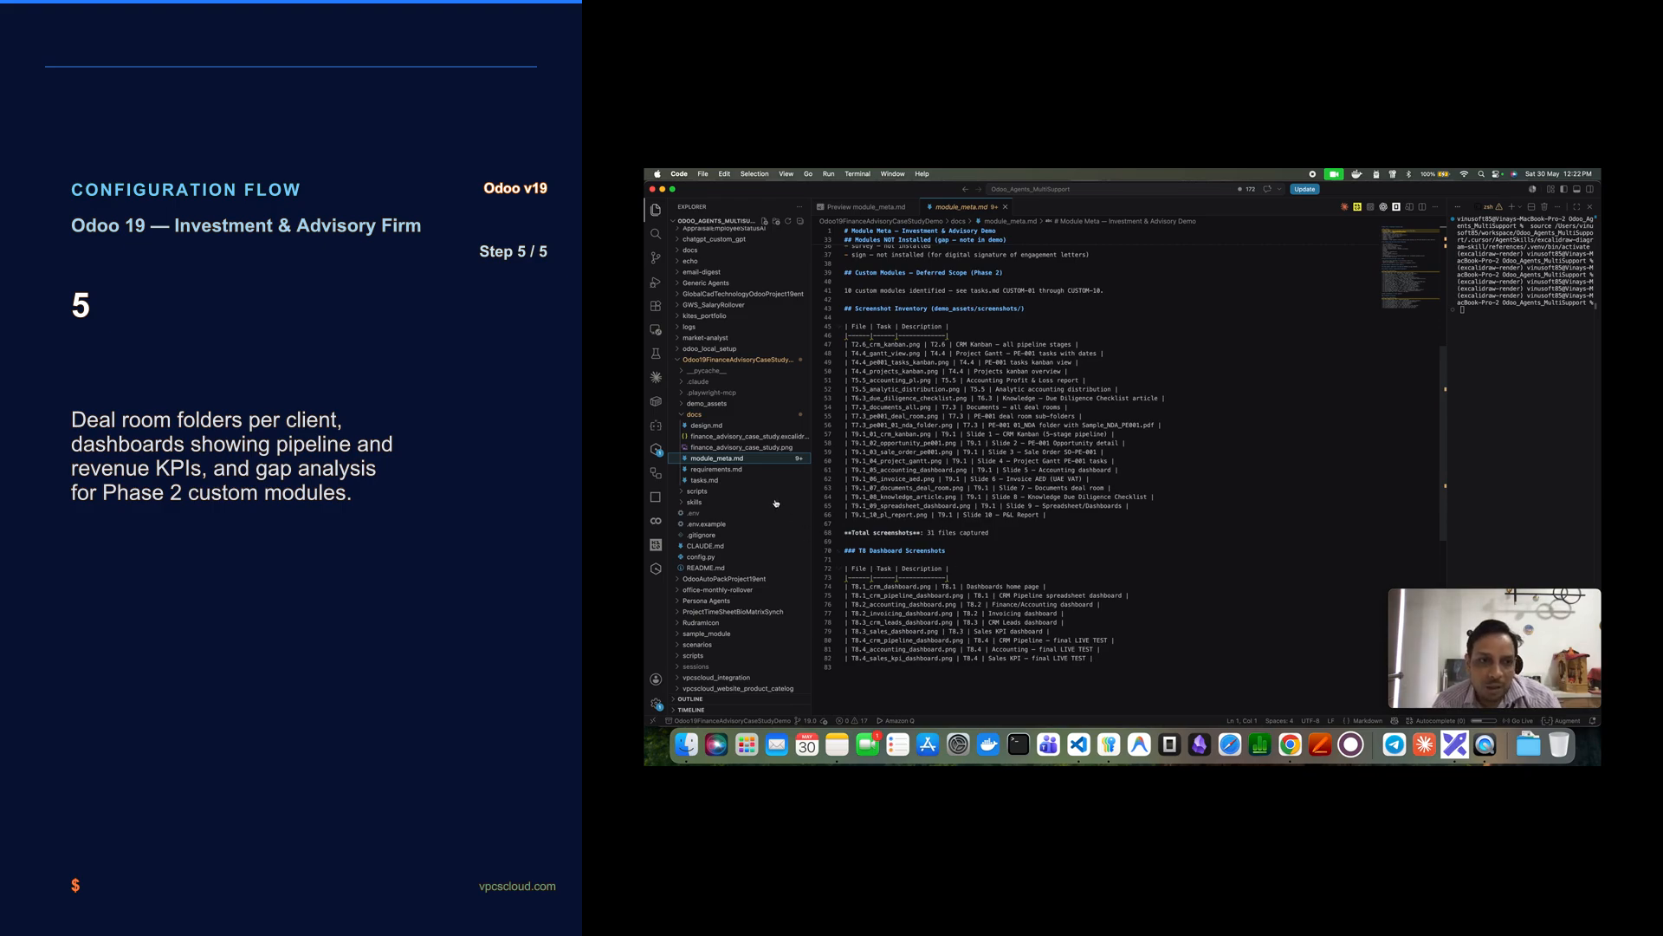
- Expand the demo_assets screenshots folder, preview its images from T2.6_crm_kanban.png to T7.3_documents_all.png, and collapse the folder
{"action": "left_click", "coordinate": [707, 403]}
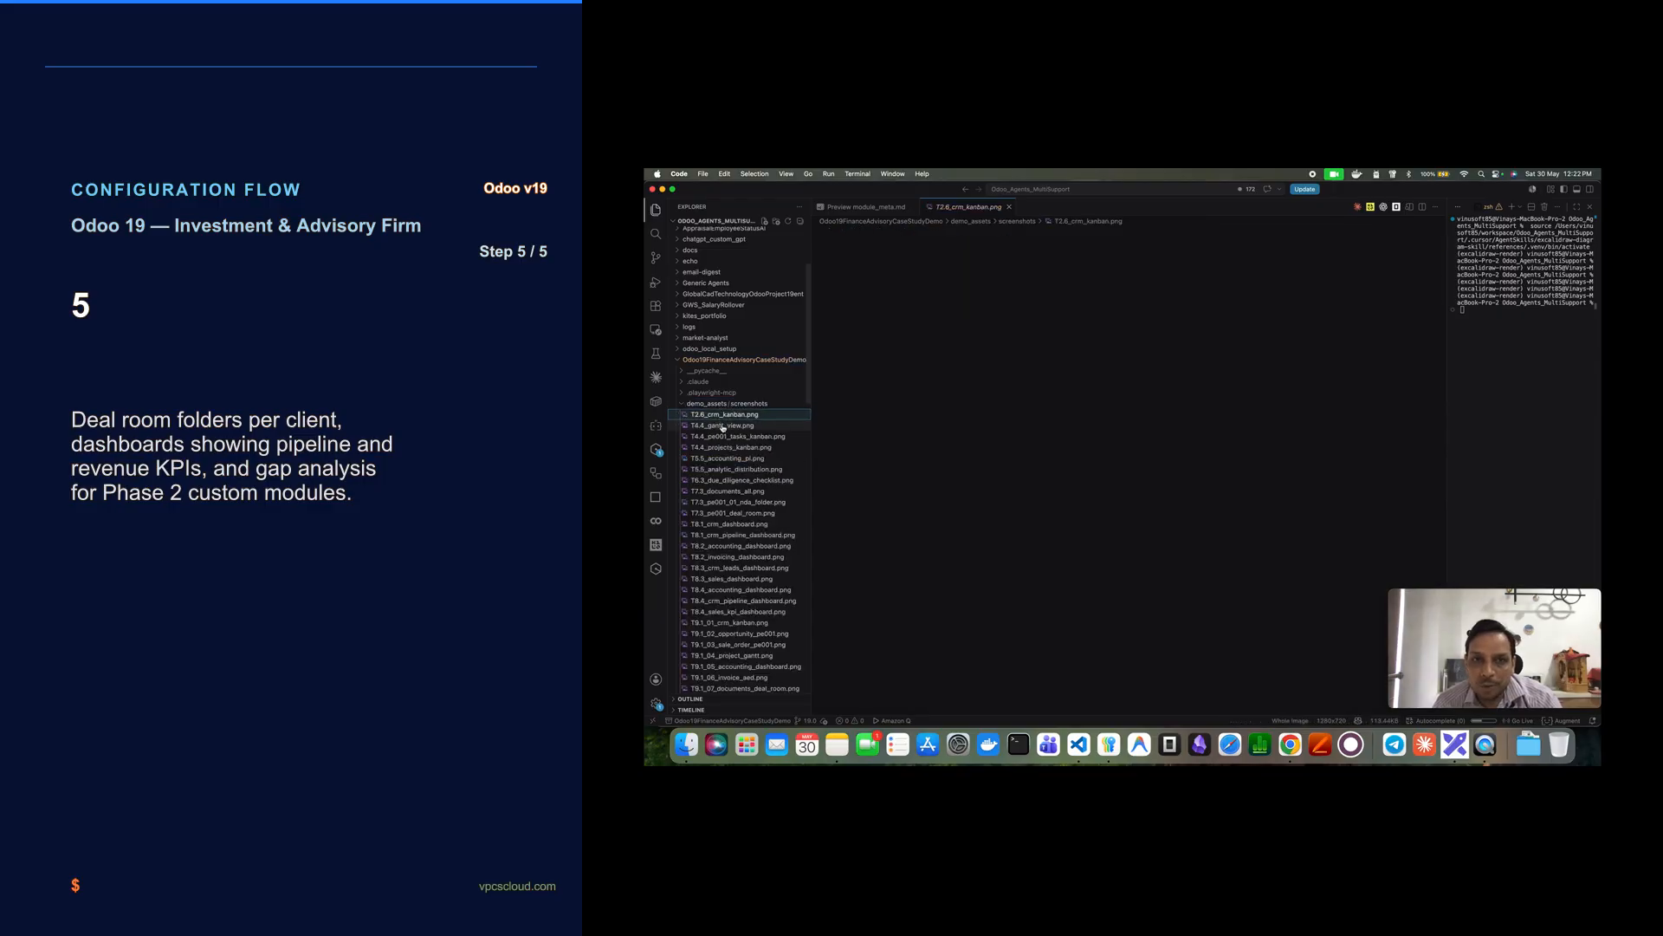
{"action": "left_click", "coordinate": [713, 415]}
{"action": "left_click", "coordinate": [719, 426]}
{"action": "left_click", "coordinate": [724, 447]}
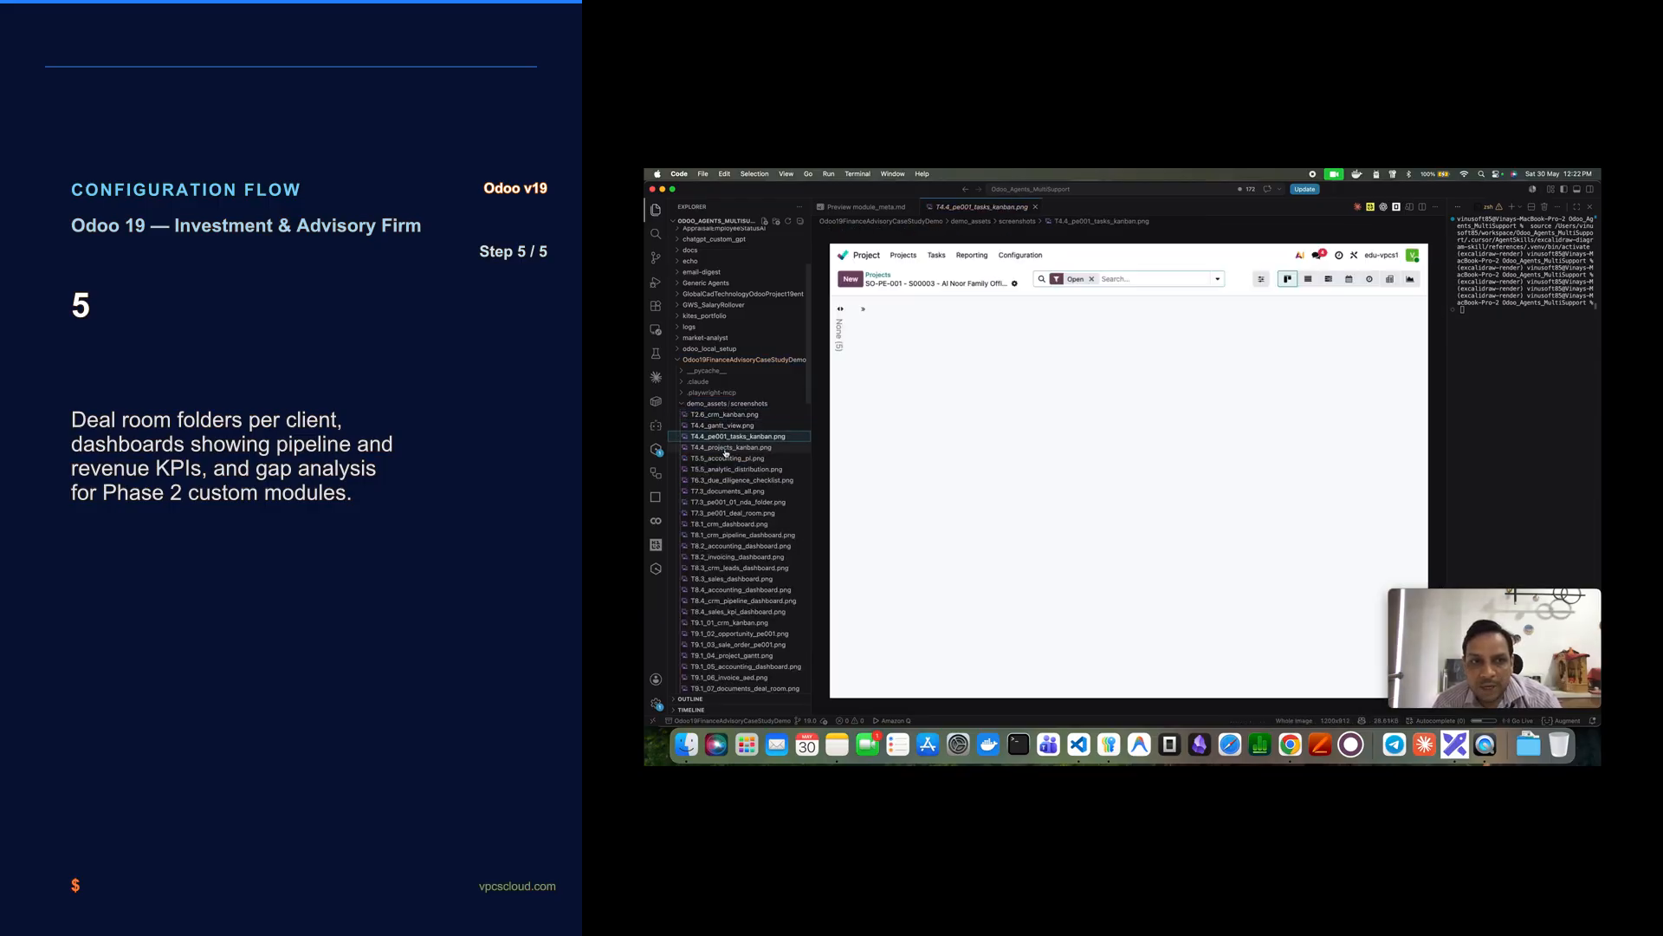
{"action": "left_click", "coordinate": [730, 457]}
{"action": "left_click", "coordinate": [734, 469]}
{"action": "left_click", "coordinate": [736, 480]}
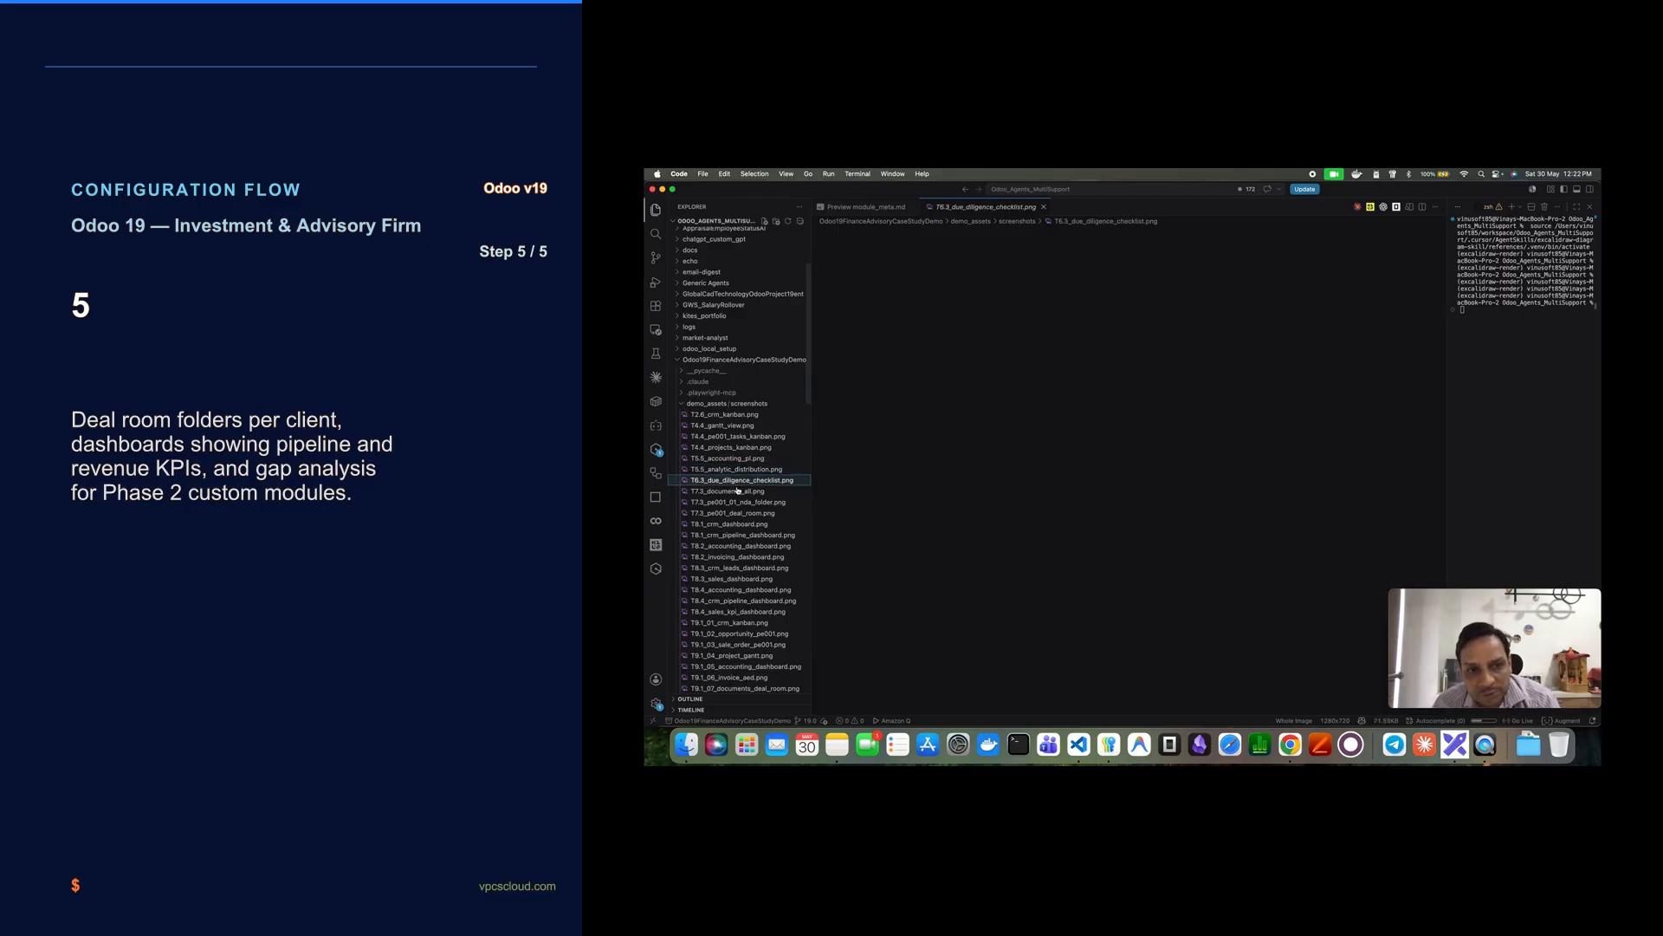
{"action": "left_click", "coordinate": [732, 491]}
{"action": "left_click", "coordinate": [682, 404]}
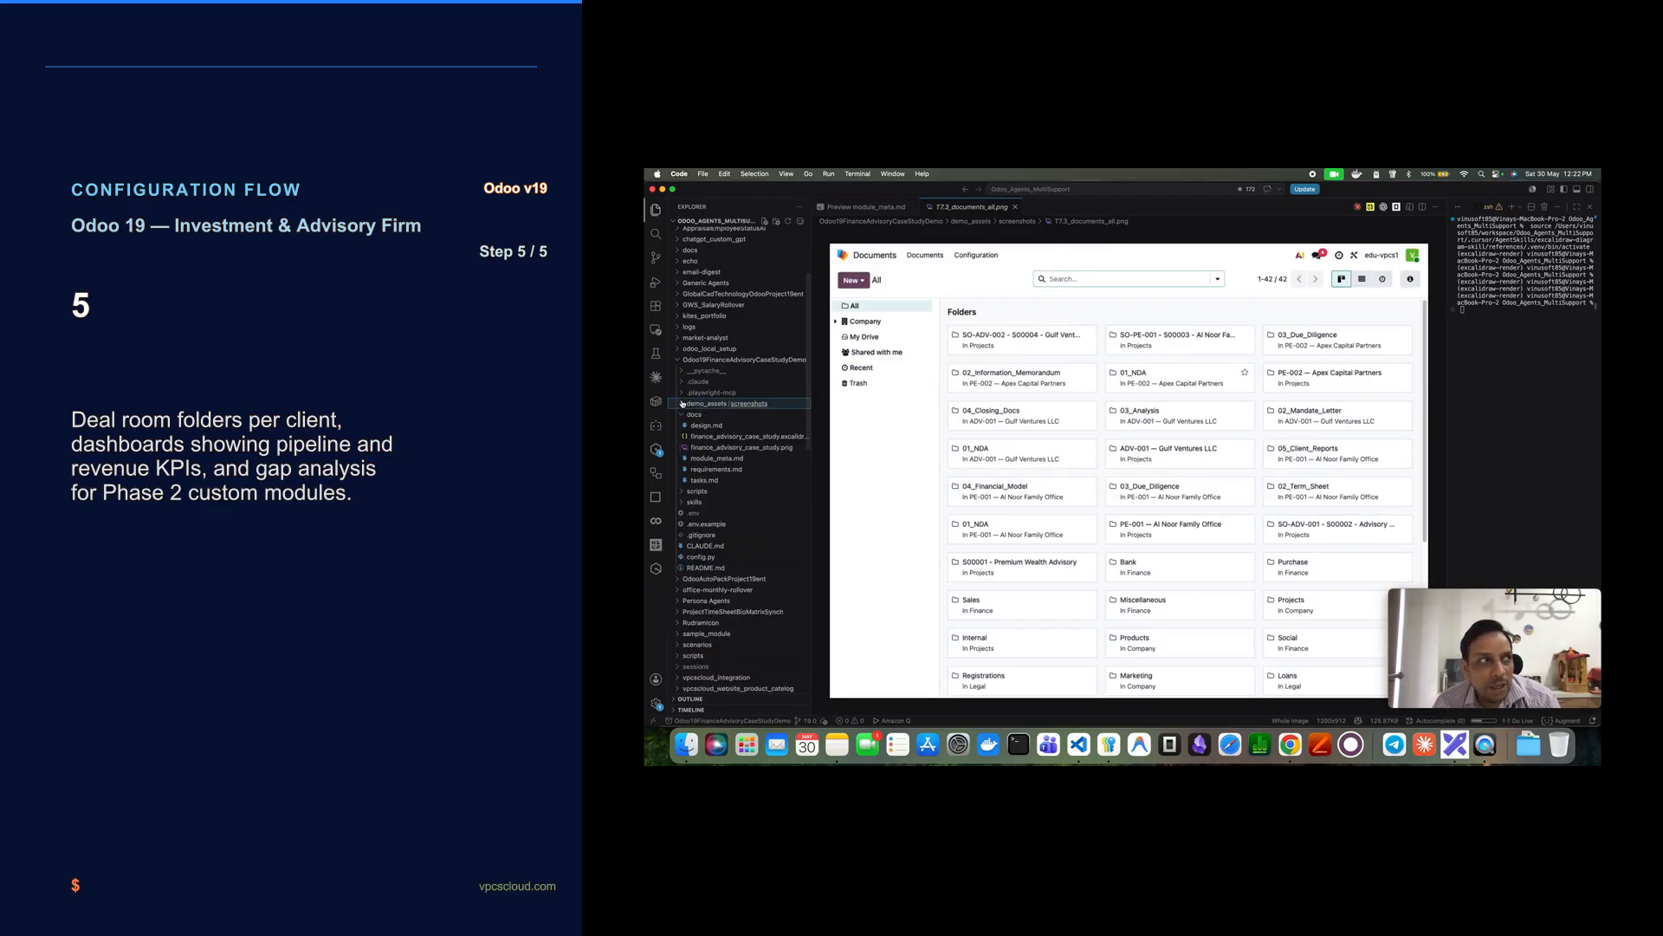